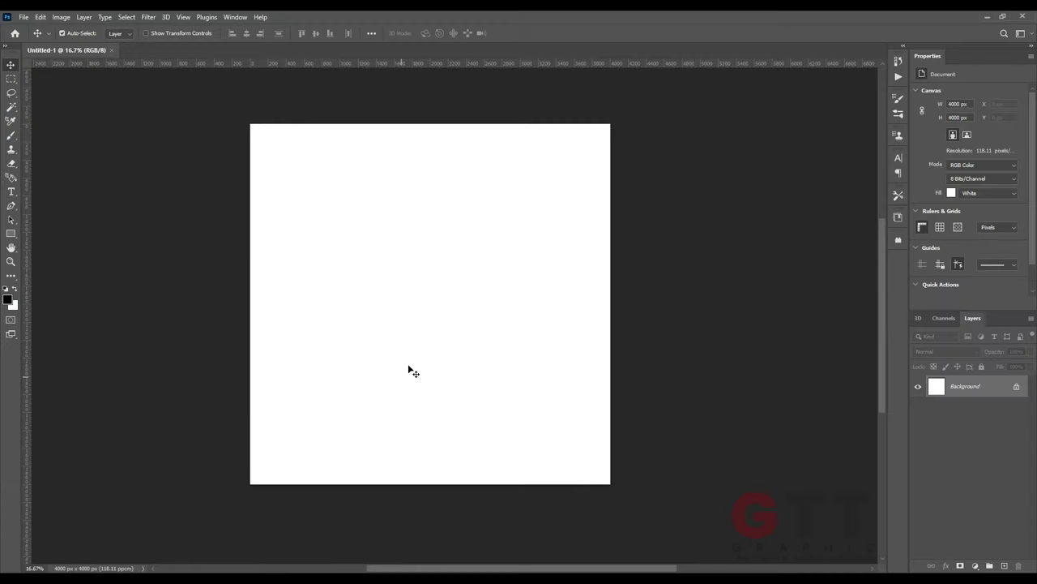
Step: Place the wooden floorboards, mask out the wall, and move the tabletop to the canvas bottom
key("Return")
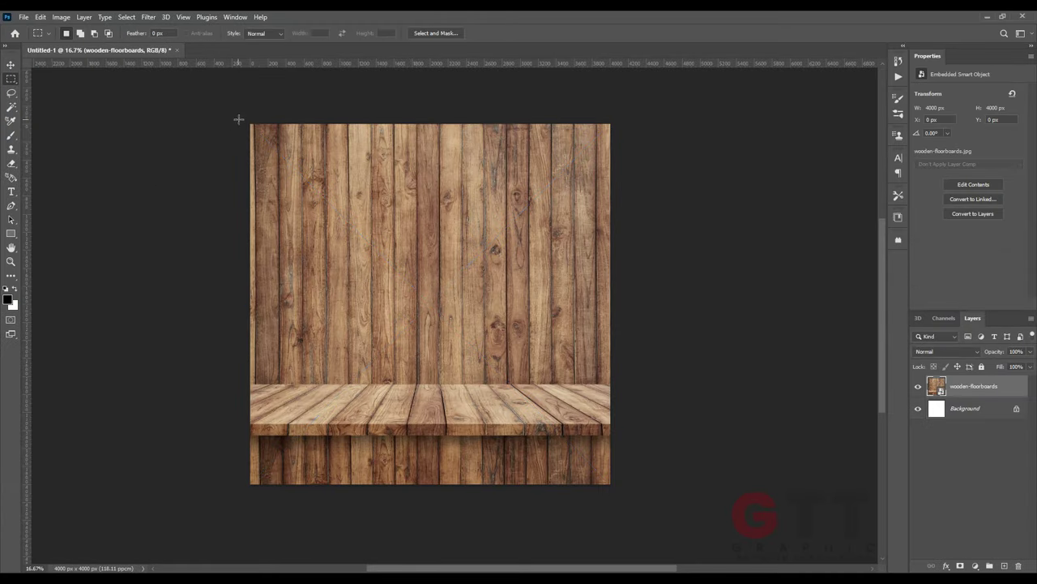
left_click(960, 565, "alt")
key("v")
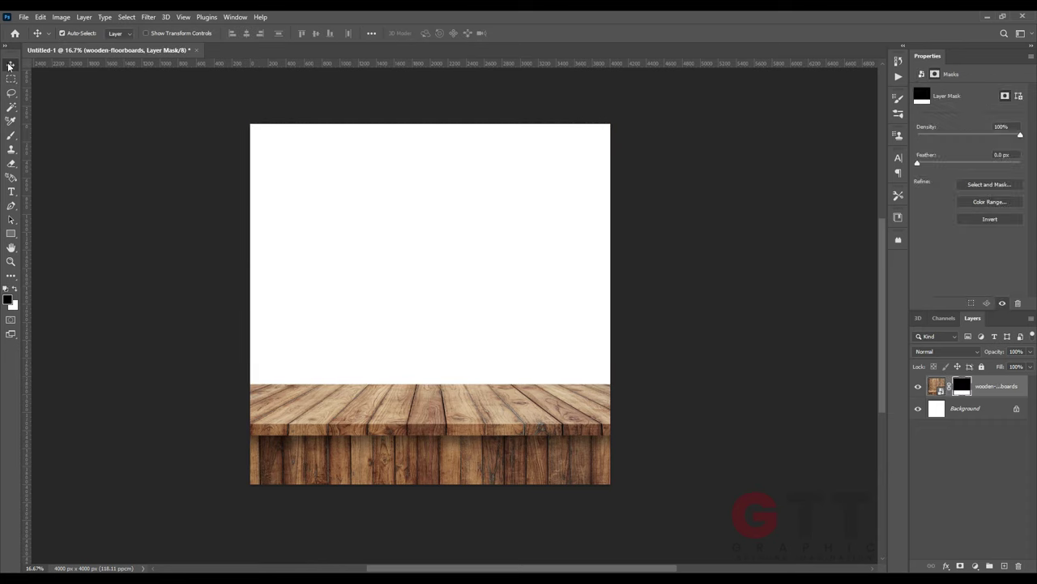
left_click_drag(428, 405, 432, 450)
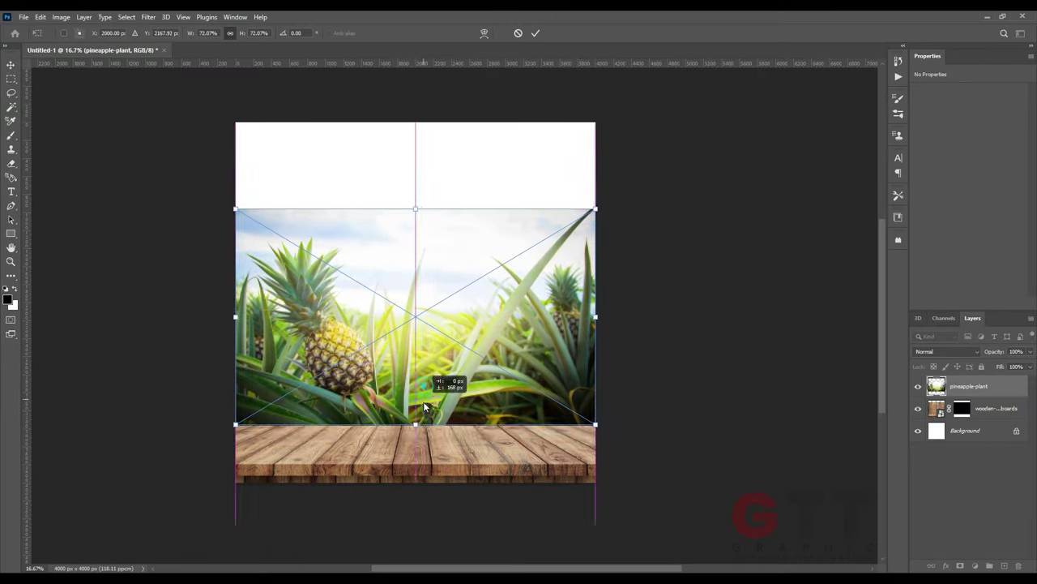
Step: Place the pineapple-plant photo beneath the floorboards layer and position it slightly higher
key("Return")
key("ctrl+bracketleft")
left_click_drag(393, 343, 397, 336)
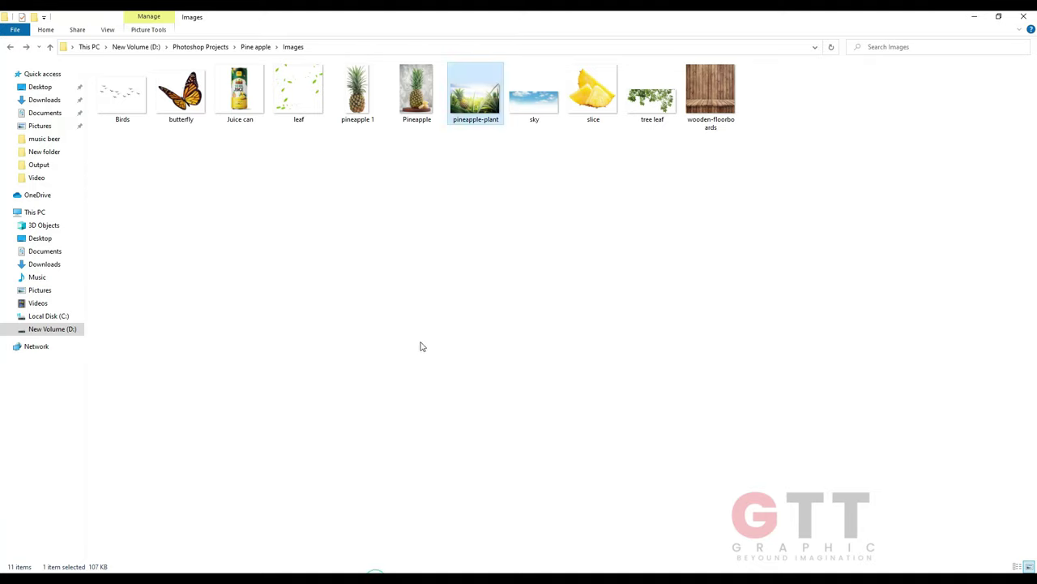
left_click_drag(239, 91, 587, 61)
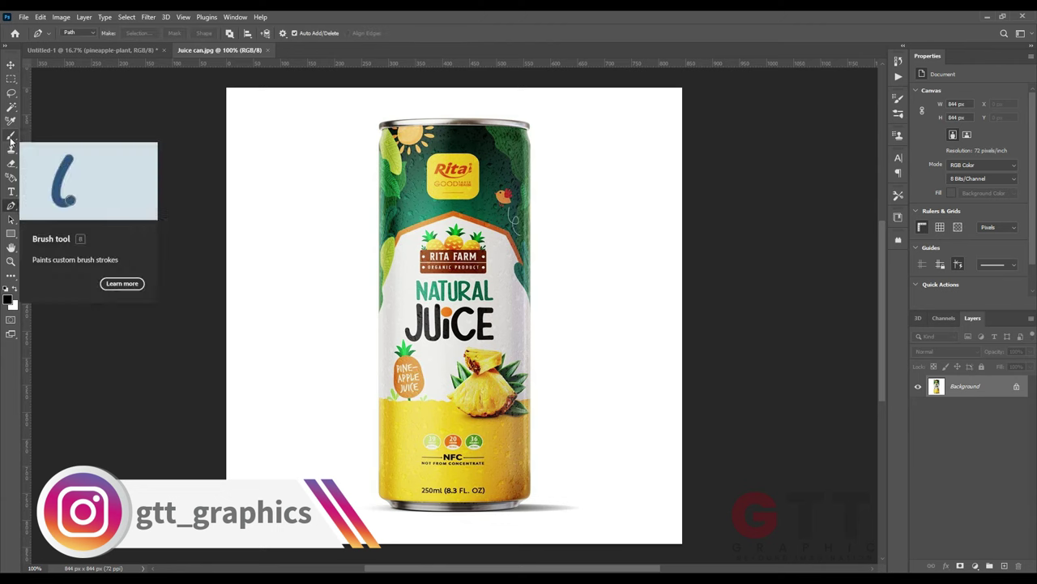
Step: Trace and unlock the juice can, drag the cut-out into the tabletop scene, then open Pineapple.jpg
left_click(12, 206)
left_click(1016, 387)
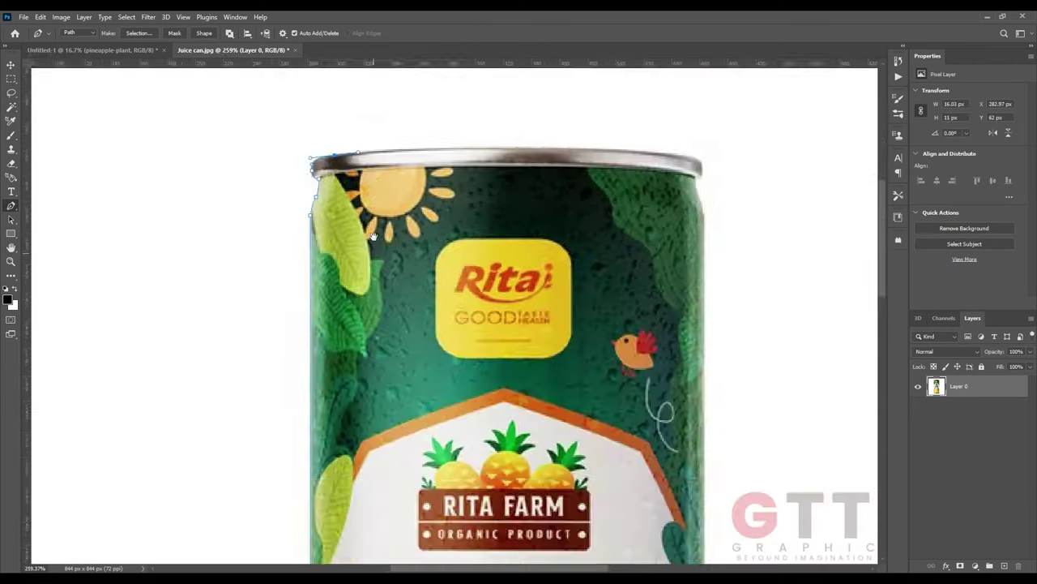
scroll(477, 341, "right", 5)
scroll(472, 308, "down", 3)
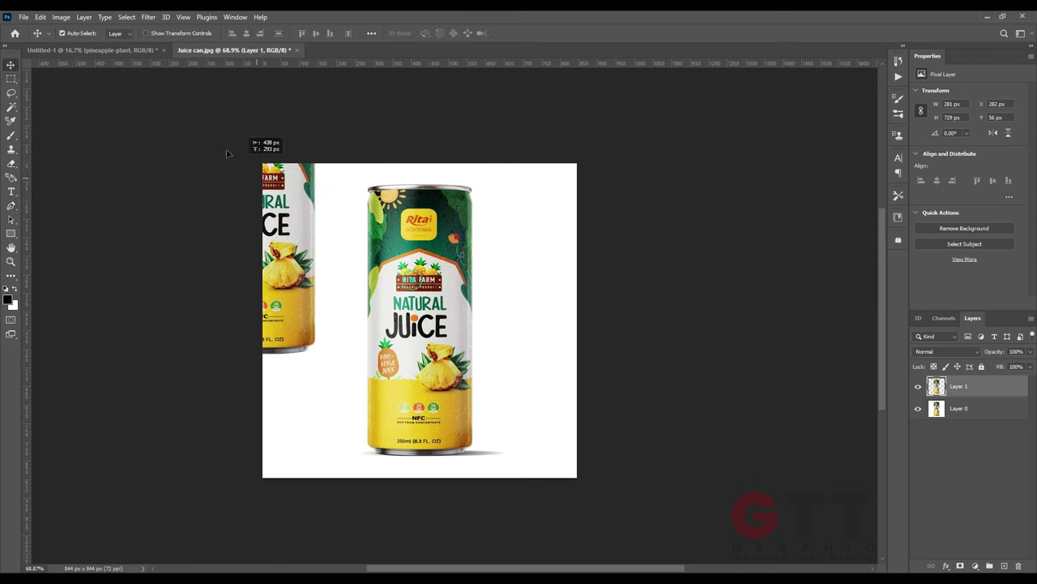
left_click_drag(381, 300, 381, 282)
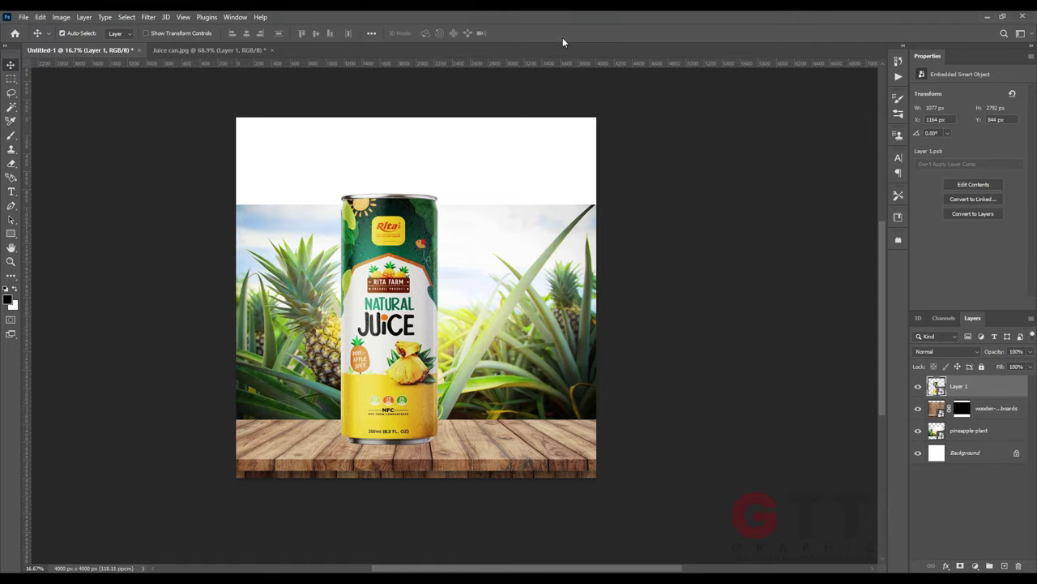
left_click_drag(357, 551, 568, 38)
Step: Unlock the Pineapple photo's background, bring the cut-out pineapple over, and drop in the sky image
scroll(492, 393, "up", 3)
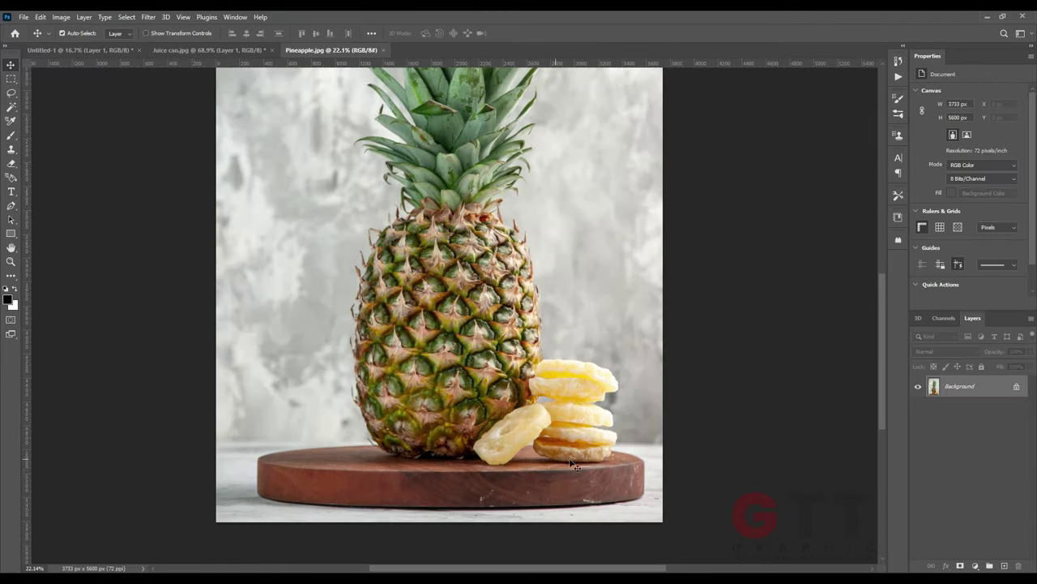
left_click(1017, 386)
scroll(422, 518, "up", 3)
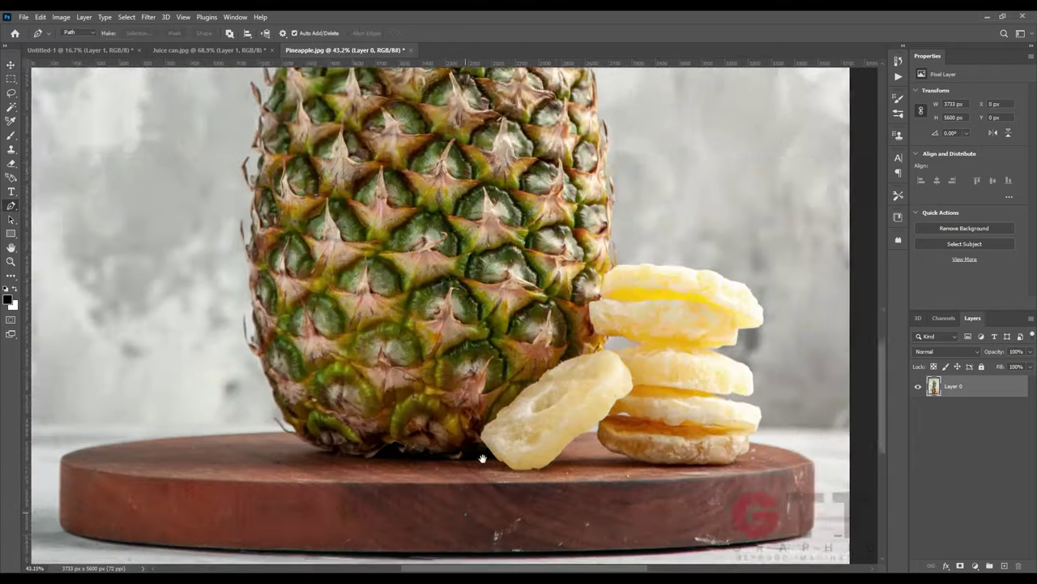
scroll(511, 455, "up", 2)
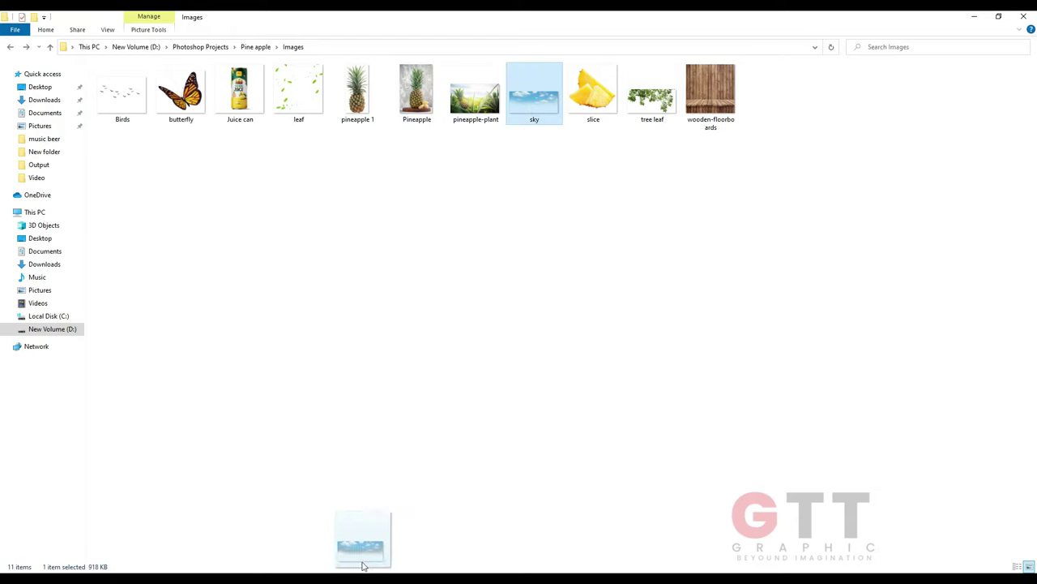
left_click_drag(362, 564, 567, 319)
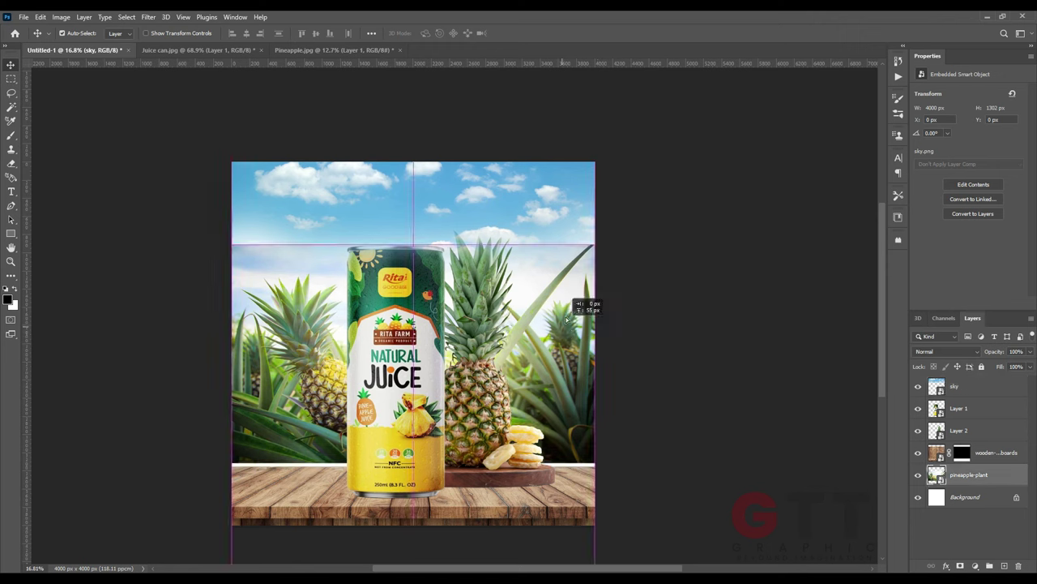
Step: Move the sky layer below the wooden boards and stretch the pineapple-plant photo taller
left_click_drag(970, 473, 970, 470)
key("ctrl+t")
mouse_move(413, 226)
left_mouse_down()
mouse_move(415, 238)
mouse_move(417, 208)
left_mouse_up()
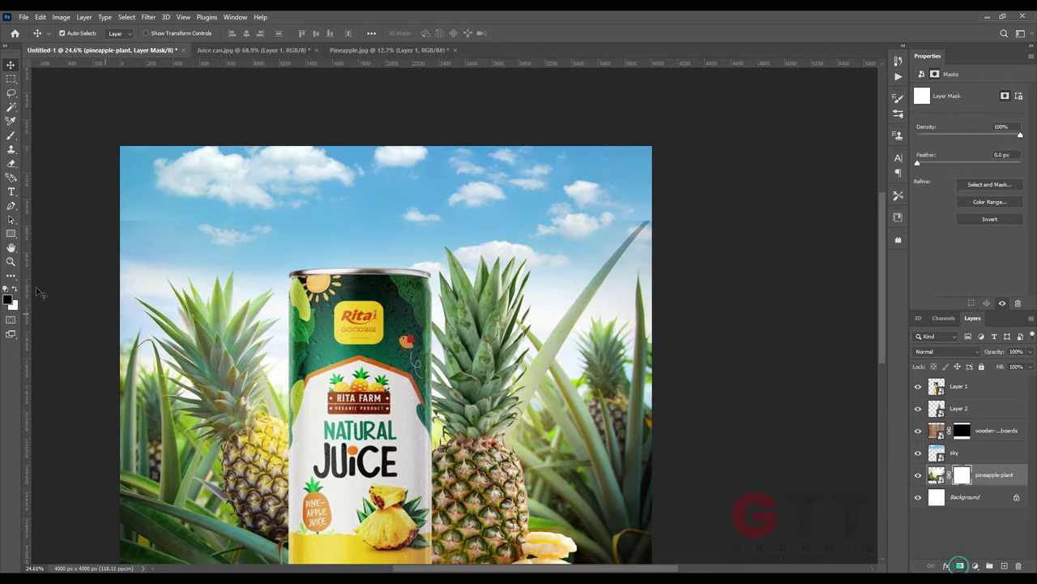
Step: Paint on the pineapple-plant layer mask with the Brush
key("b")
scroll(150, 235, "up", 3)
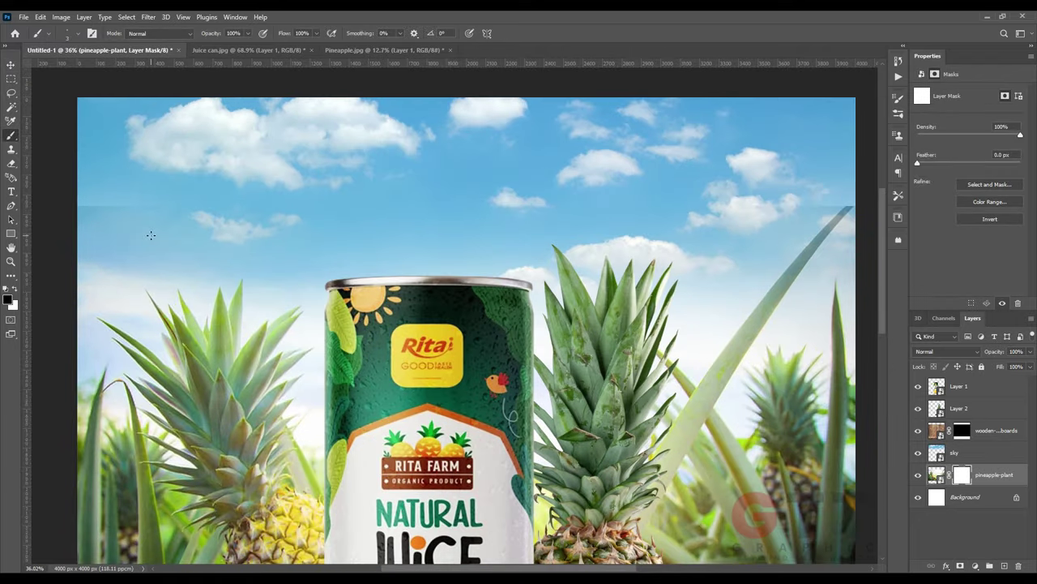
scroll(578, 203, "right", 3)
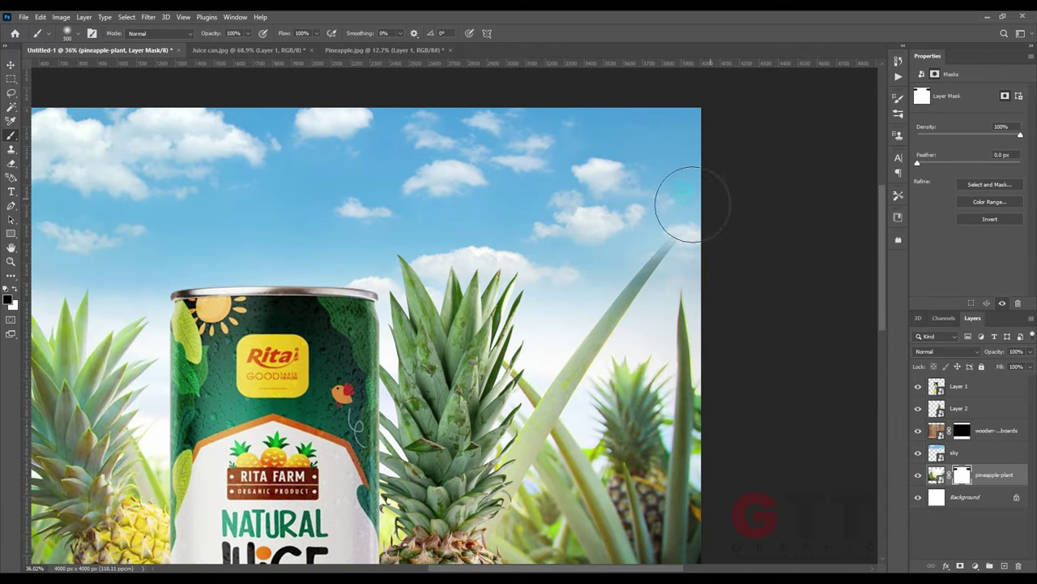
scroll(692, 205, "right", 2)
scroll(614, 278, "right", 2)
scroll(613, 278, "down", 3)
scroll(324, 283, "up", 2)
key("ctrl+0")
Step: Enlarge the pineapple-plant photo to about 118% and reposition it behind the can
key("ctrl+t")
left_click_drag(514, 378, 530, 375)
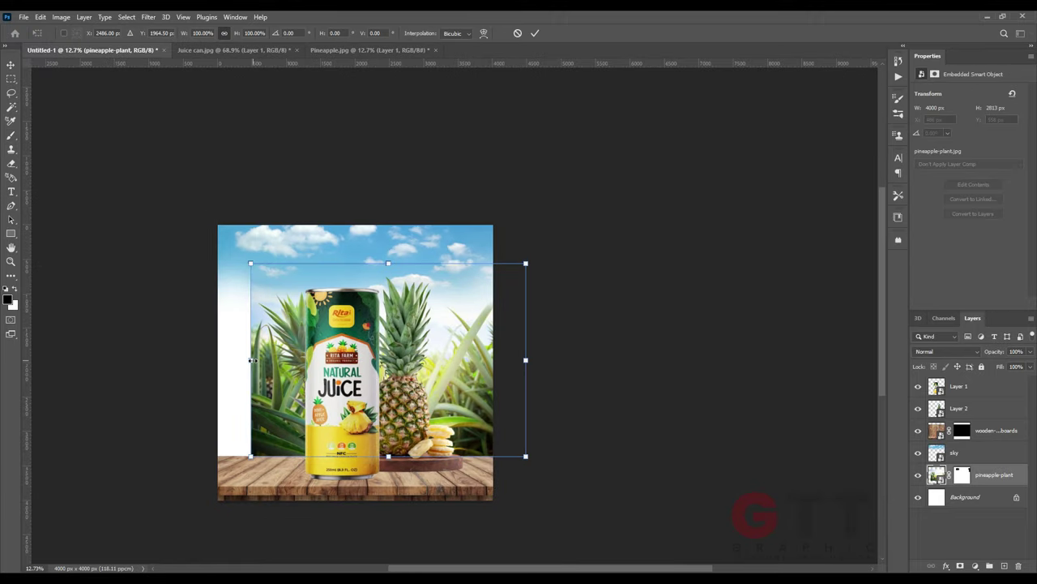
left_click_drag(237, 362, 215, 361)
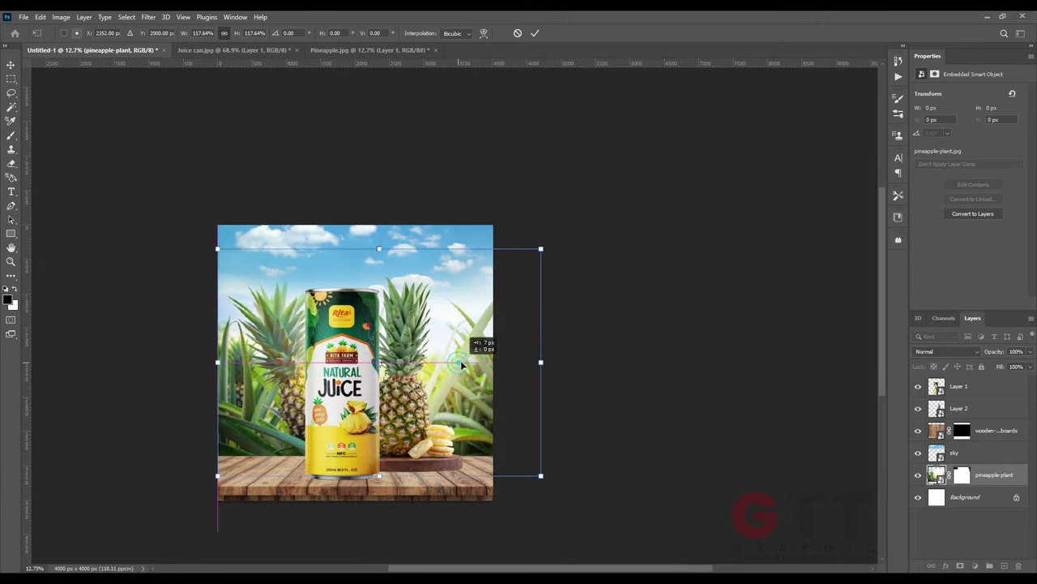
mouse_move(470, 344)
left_mouse_down()
mouse_move(449, 363)
mouse_move(526, 351)
left_mouse_up()
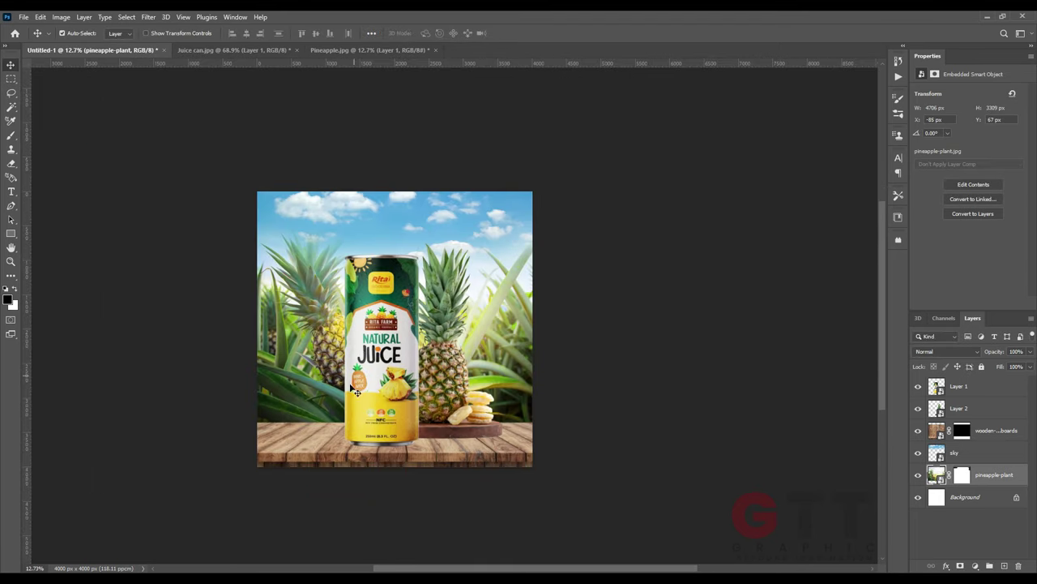
key("ctrl+plus")
left_click_drag(304, 354, 304, 370)
Step: Stretch the sky layer taller toward the bottom and nudge the juice can up slightly
left_click(392, 180)
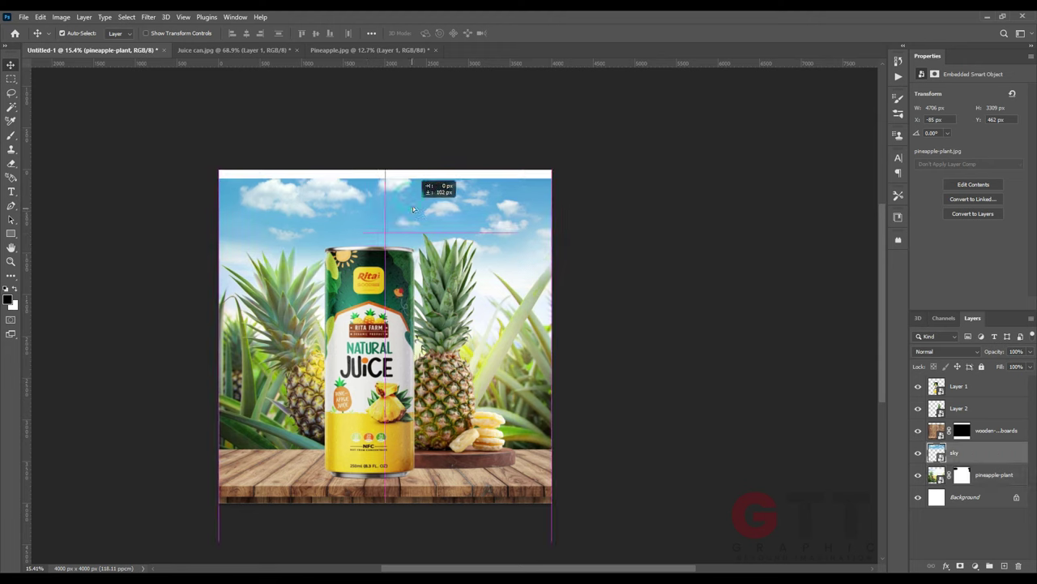
key("ctrl+t")
left_click_drag(385, 327, 387, 346)
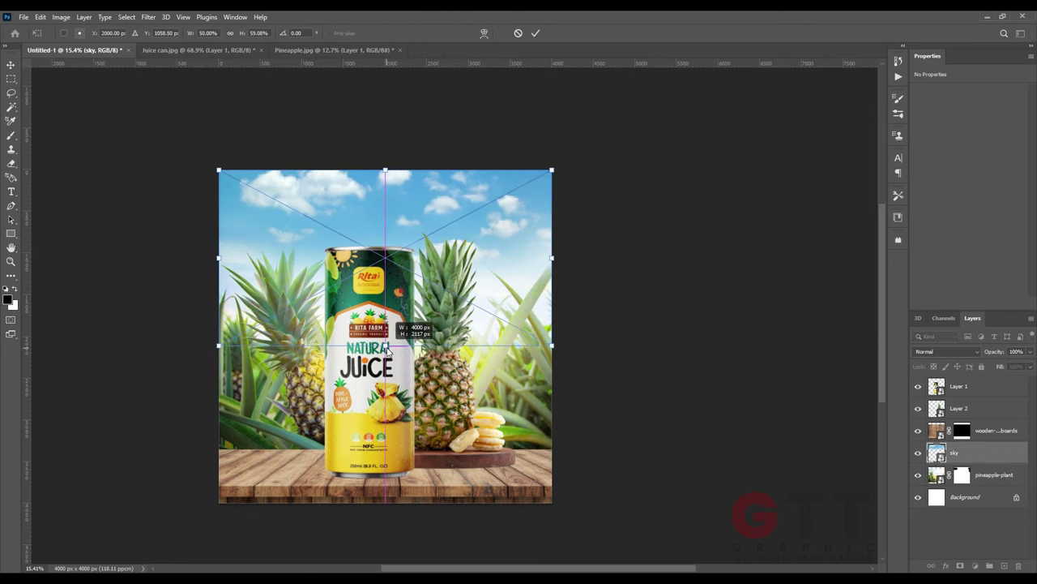
key("Return")
left_click_drag(395, 397, 395, 394)
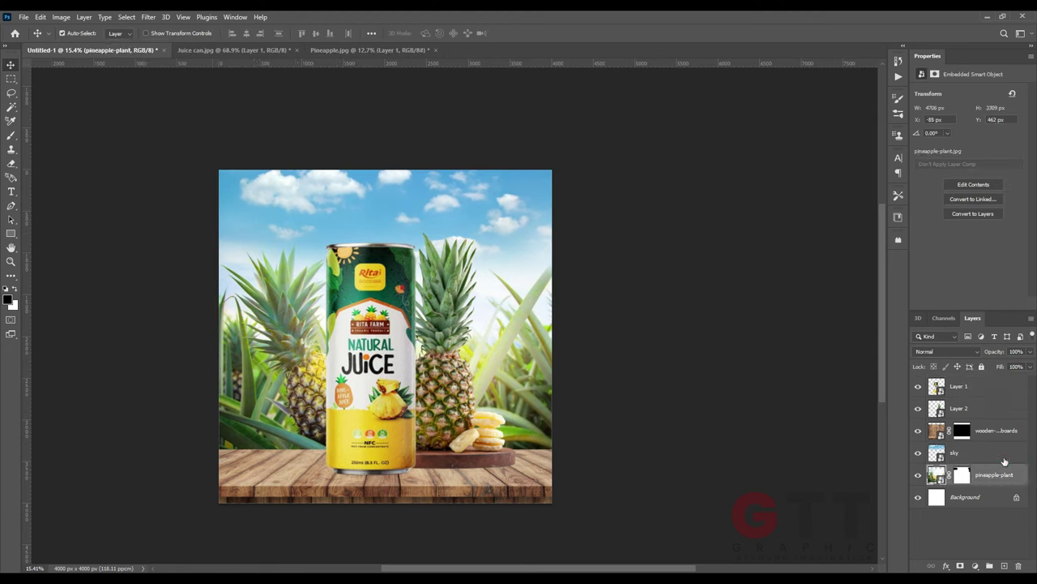
Step: Apply a Gaussian Blur to the pineapple-plant background
left_click(148, 16)
left_click(305, 196)
left_click(199, 178)
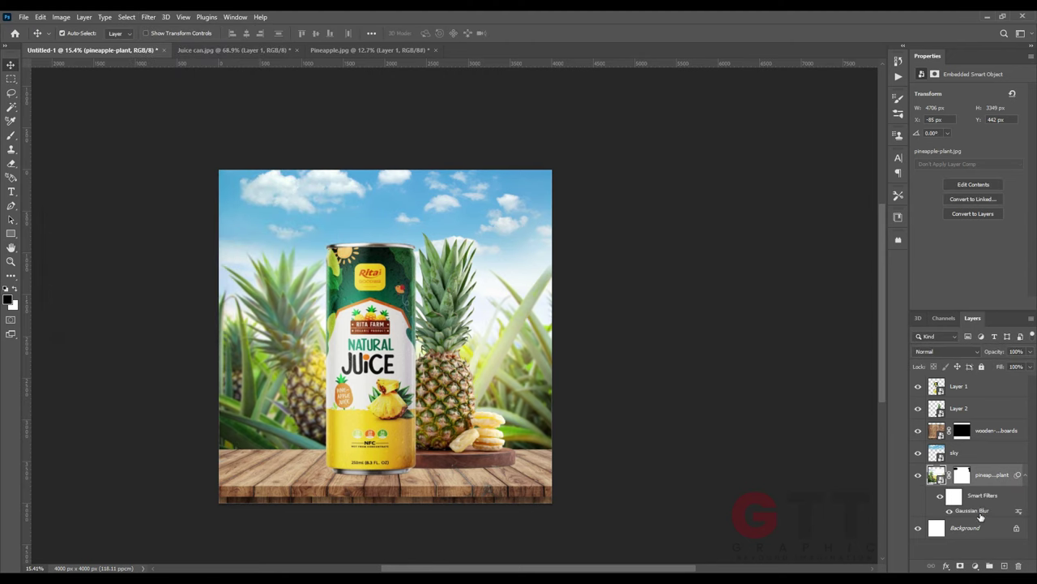
left_click(558, 420)
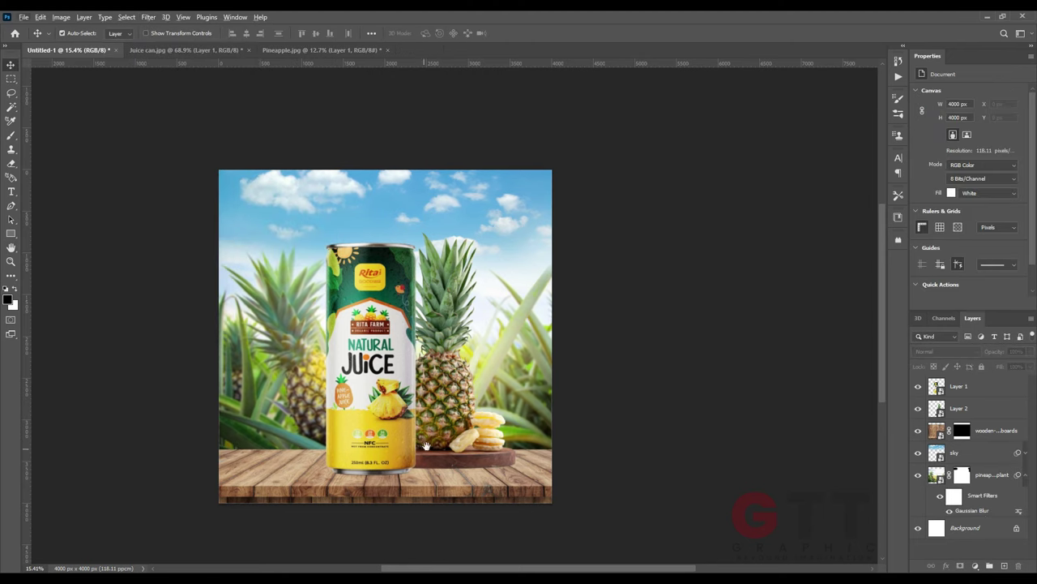
Step: Shrink the pineapple slightly, resize the juice can, and shift both together on the table
left_click(445, 340)
key("ctrl+t")
left_click_drag(446, 223, 447, 229)
left_click(349, 312)
key("ctrl+t")
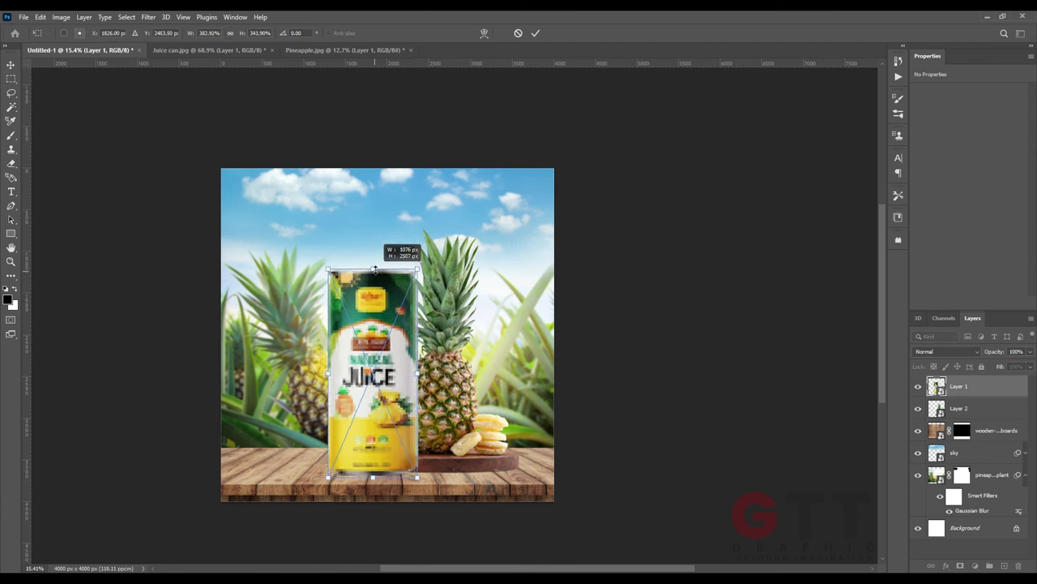
key("Return")
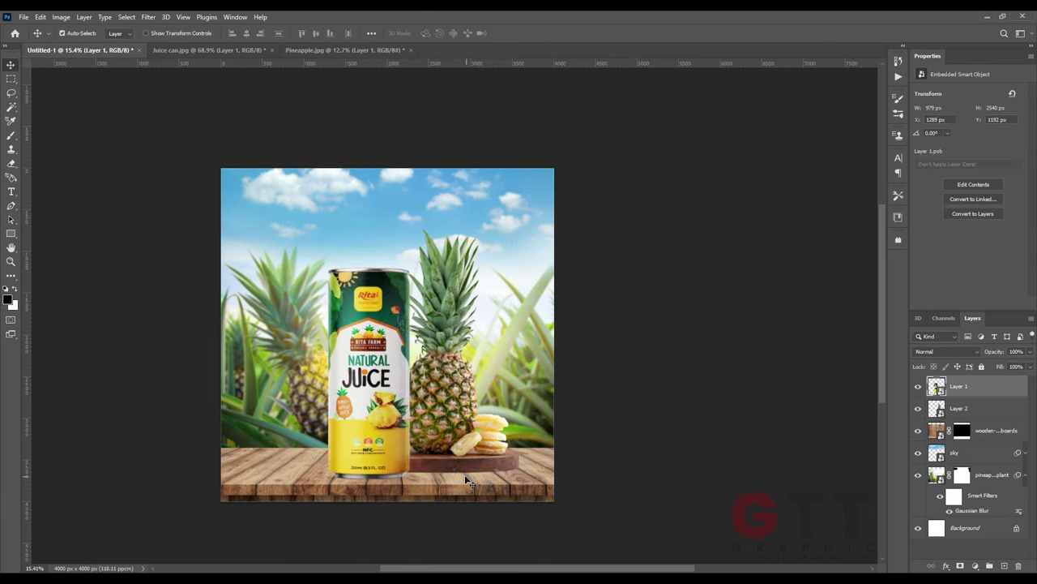
scroll(464, 474, "up", 5, "alt")
scroll(319, 478, "down", 3)
scroll(319, 479, "down", 2)
left_click_drag(397, 394, 404, 397)
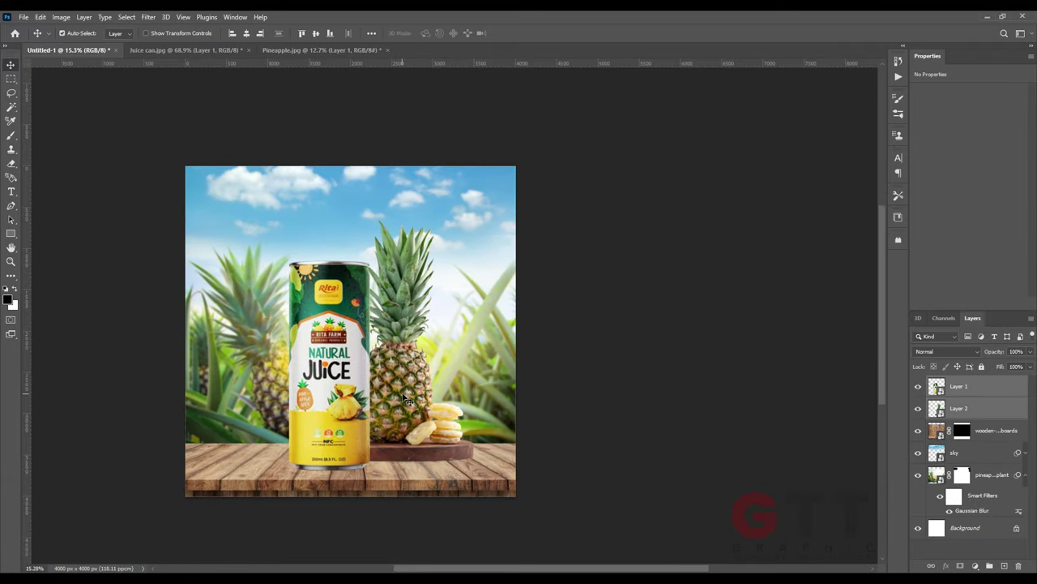
Step: Add an empty layer above the tabletop and set the brush to 24% opacity
left_click(981, 431)
left_click(1005, 565)
right_click(405, 334)
key("Escape")
key("2")
key("4")
scroll(326, 473, "up", 7)
scroll(326, 473, "up", 3)
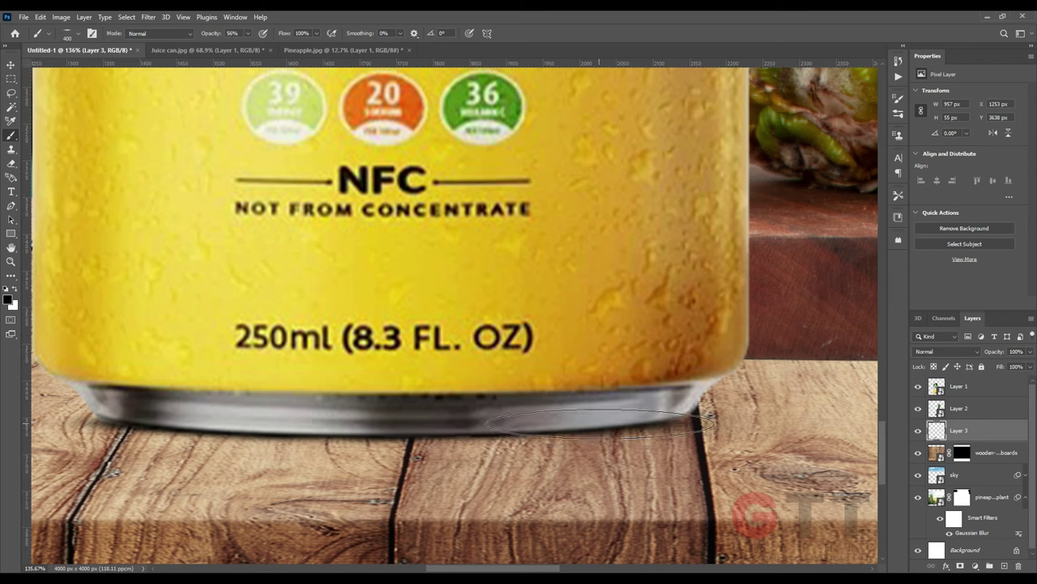
scroll(395, 170, "down", 2)
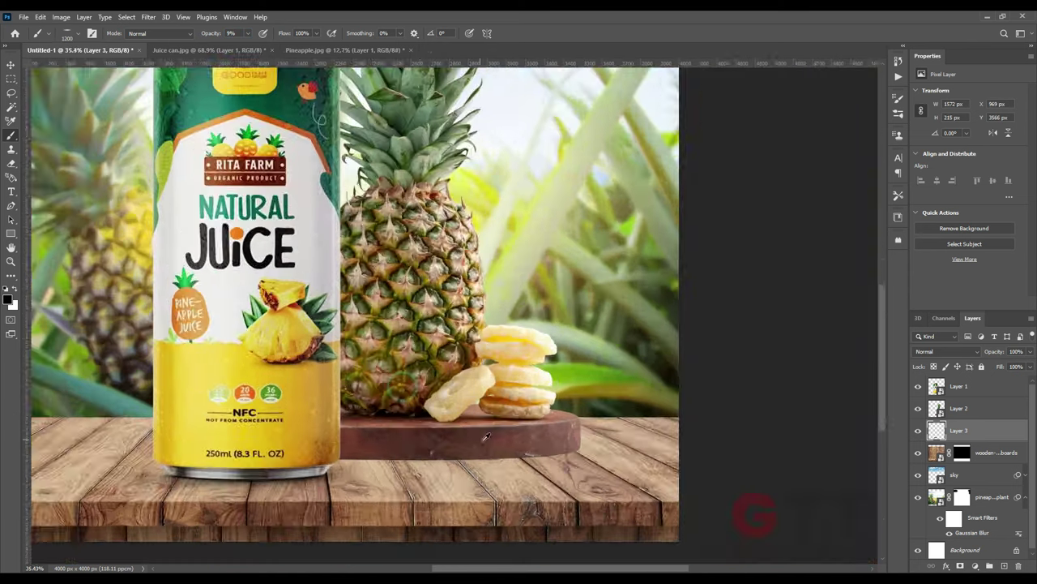
Step: Move the pineapple below Layer 3, add a layer beneath it, and paint a 100% black shadow under the board
left_click(960, 408)
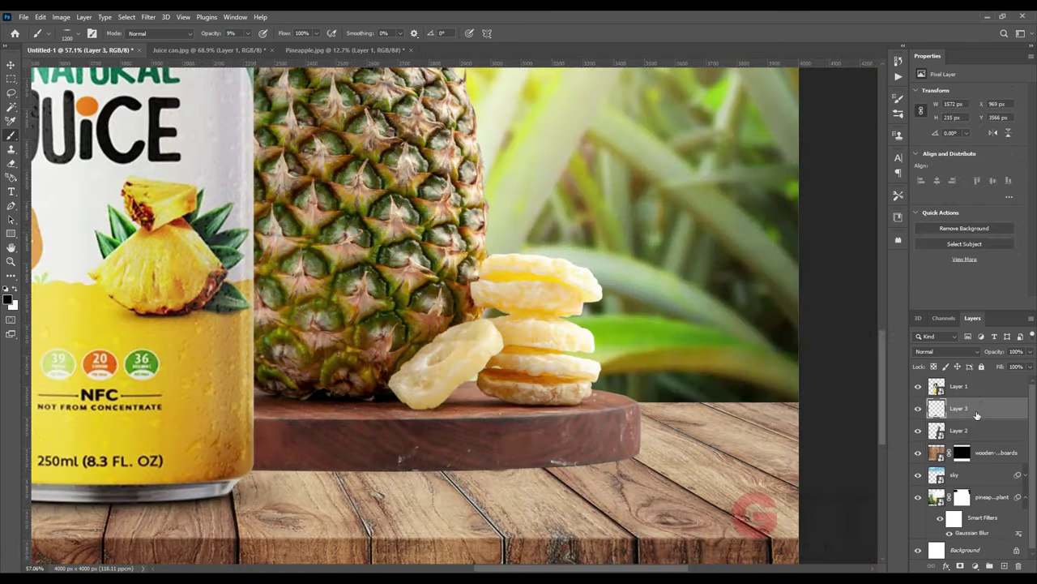
left_click_drag(980, 402, 977, 442)
left_click(1005, 564, "ctrl")
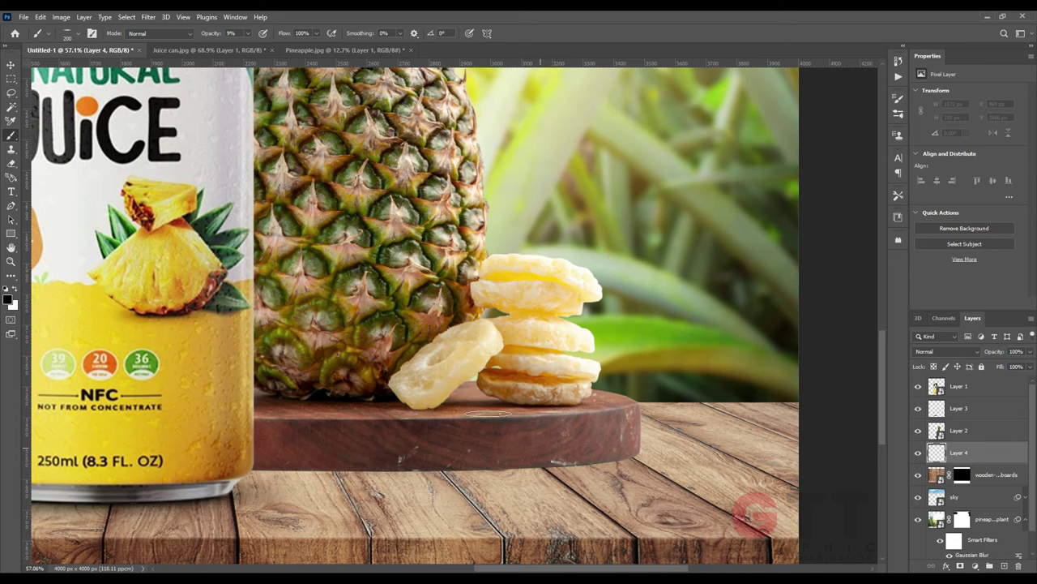
key("0")
scroll(535, 415, "up", 3)
scroll(616, 417, "up", 2)
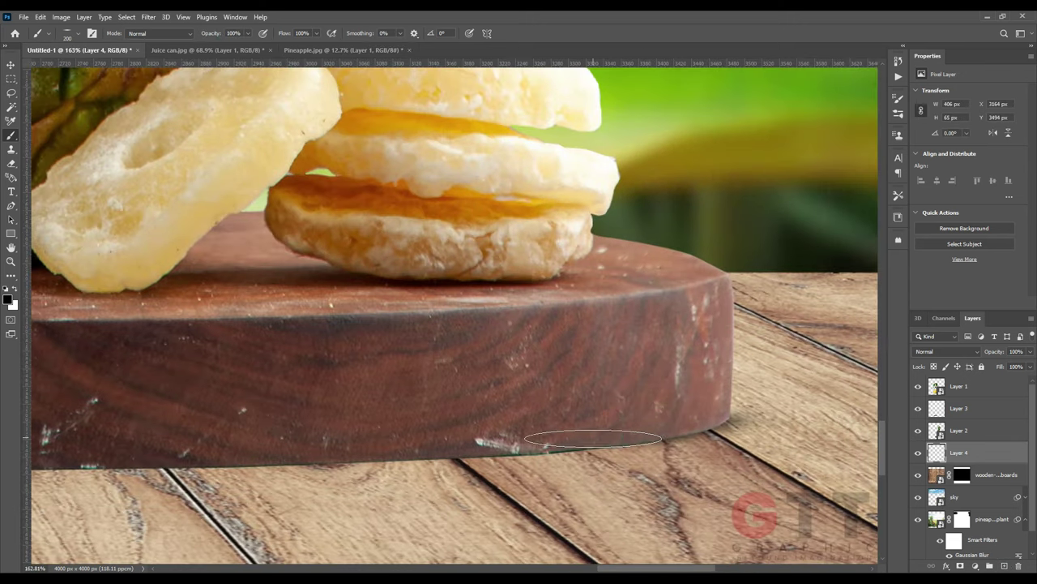
left_click_drag(410, 453, 320, 449)
scroll(378, 463, "left", 3)
scroll(338, 464, "left", 3)
scroll(320, 448, "left", 3)
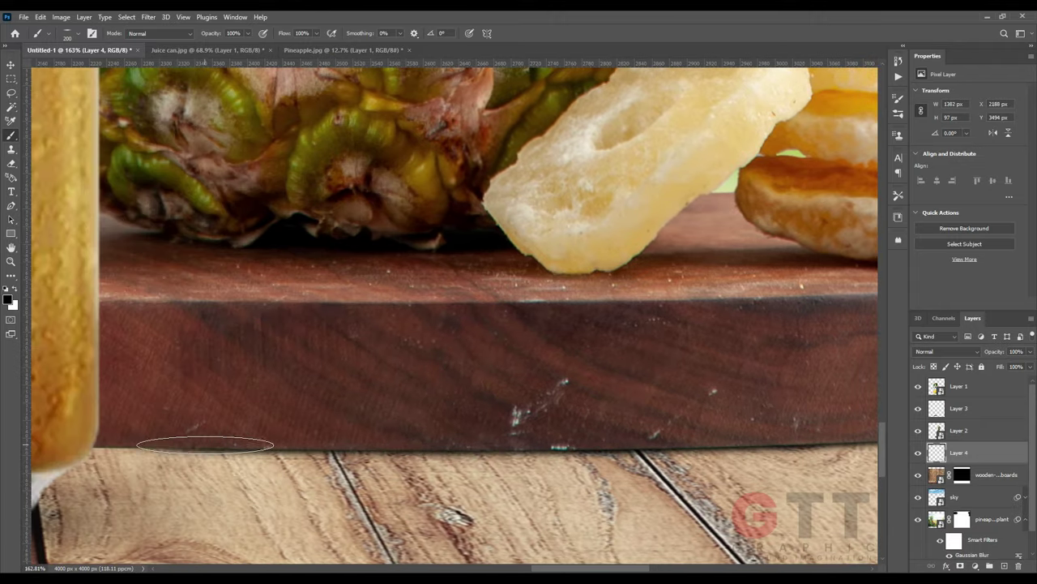
left_click_drag(205, 444, 146, 446)
Step: Add softer 35% opacity shadow strokes beneath the wooden board
scroll(205, 444, "down", 3)
scroll(244, 430, "down", 2)
scroll(282, 421, "up", 2)
key("3")
key("5")
scroll(282, 421, "up", 2)
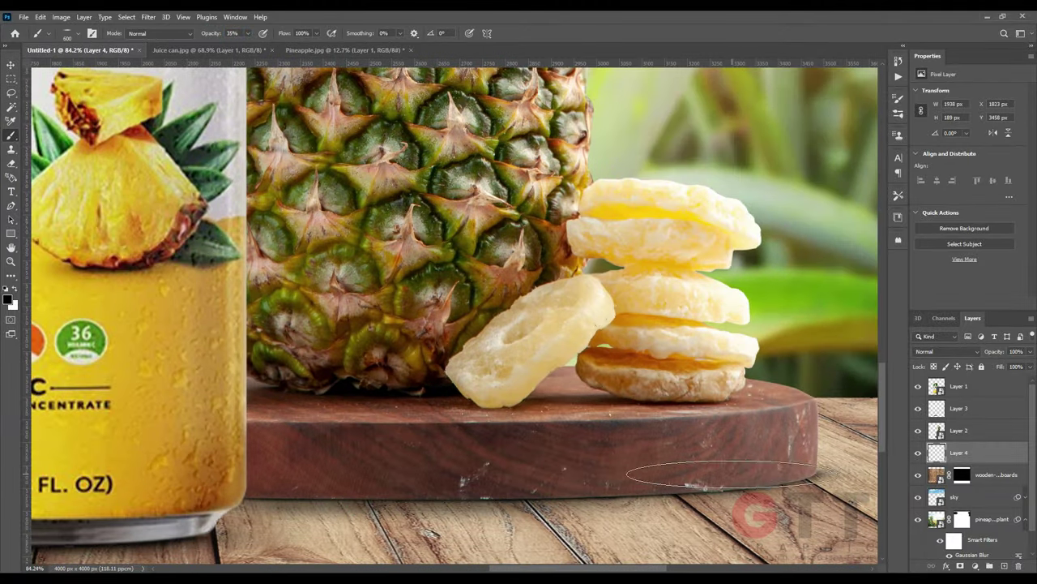
left_click(721, 474)
scroll(722, 474, "down", 3)
scroll(454, 445, "down", 3)
left_click_drag(464, 447, 440, 446)
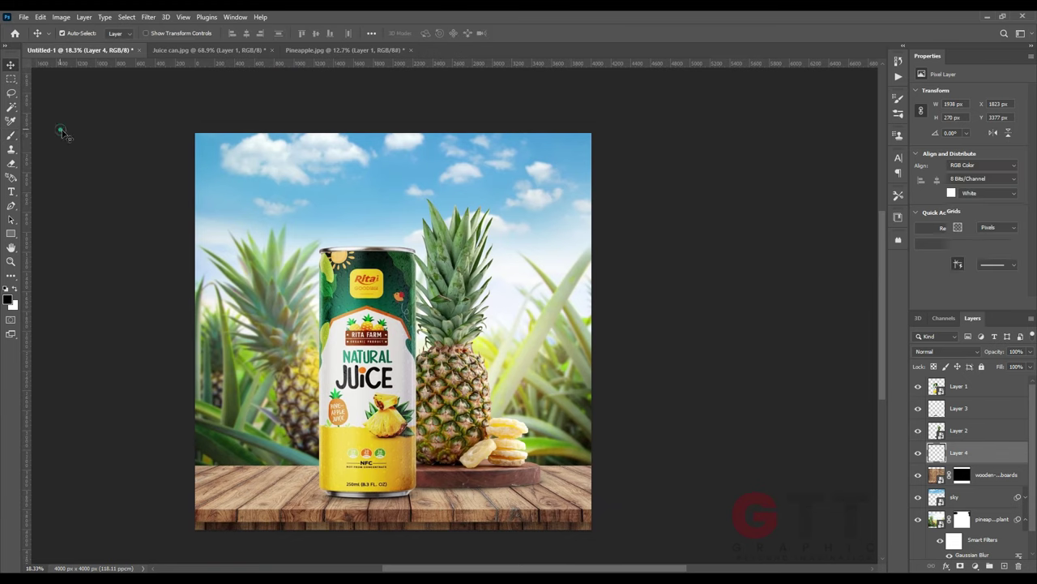
Step: Bring the tree leaf image into the poster
left_click(62, 132)
left_click_drag(149, 301, 149, 291)
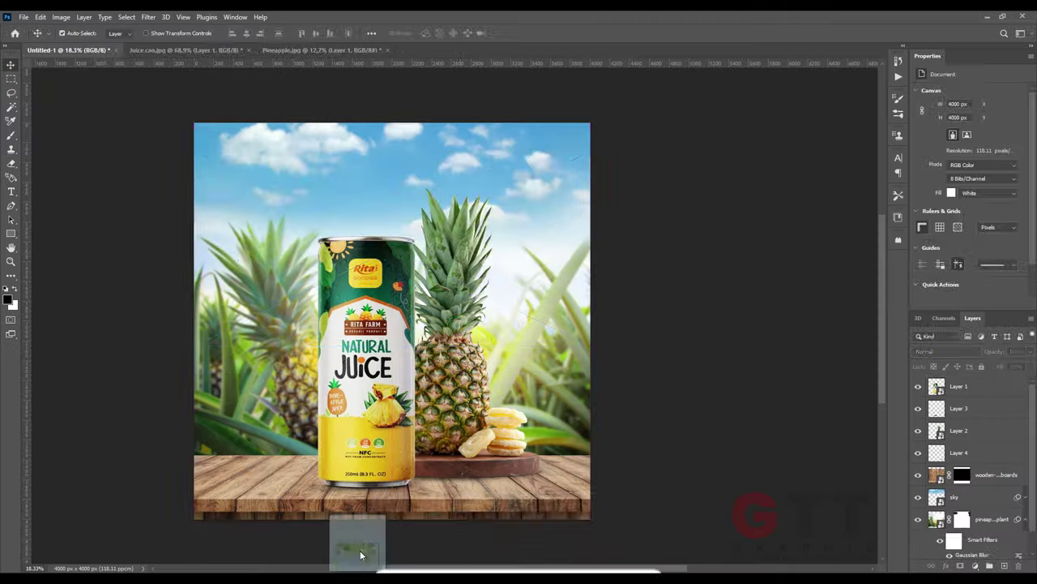
left_click_drag(649, 106, 389, 527)
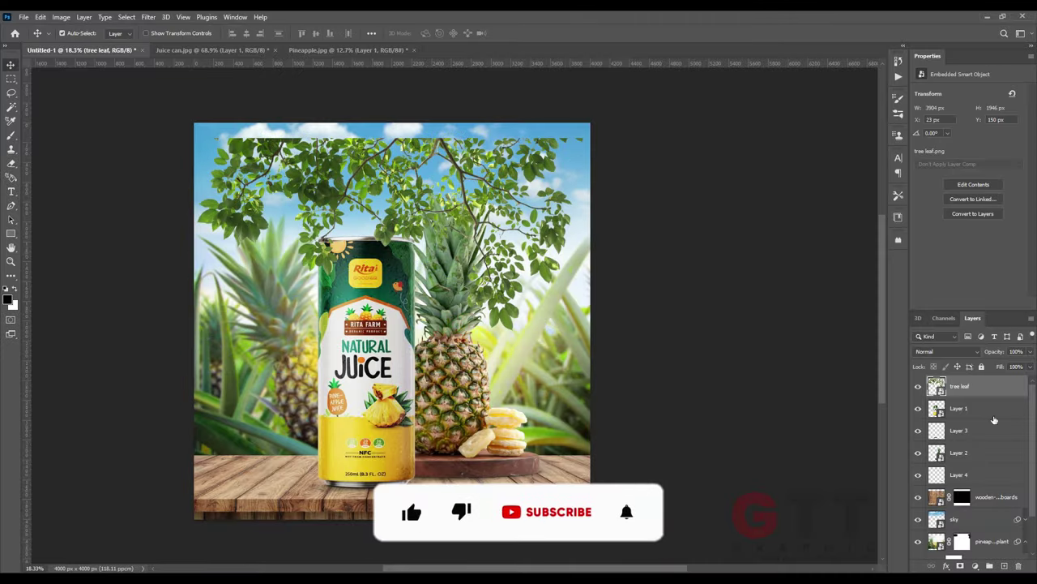
Step: Place the tree leaf image and move it up to the top of the poster
key("Return")
scroll(979, 521, "down", 2)
key("ctrl+t")
mouse_move(481, 193)
left_mouse_down()
mouse_move(565, 168)
mouse_move(565, 72)
left_mouse_up()
key("Return")
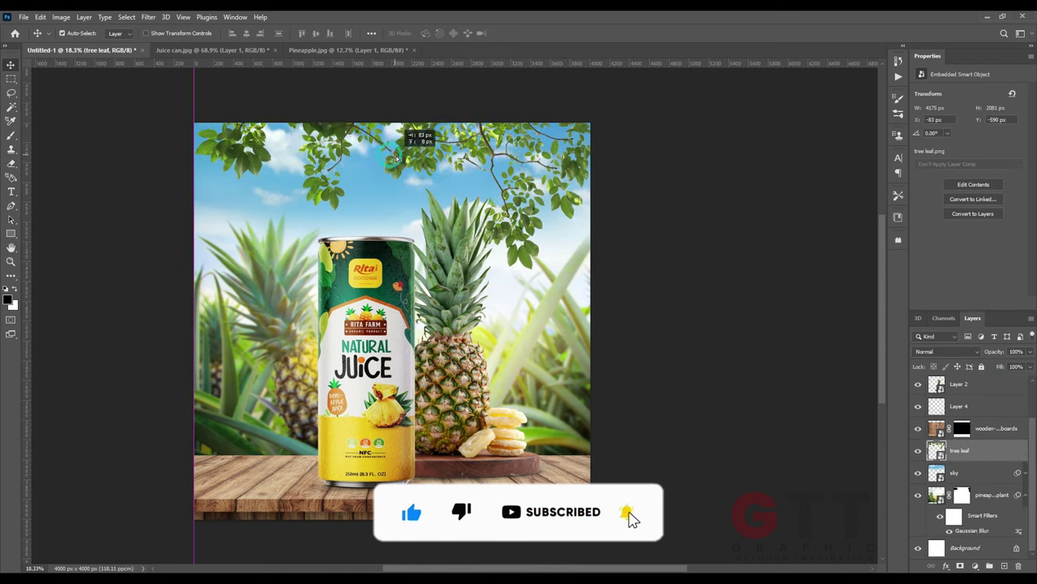
Step: Add a mask to the tree leaf layer and paint black over the stray hanging branches
left_click(960, 566)
key("b")
right_click(420, 255)
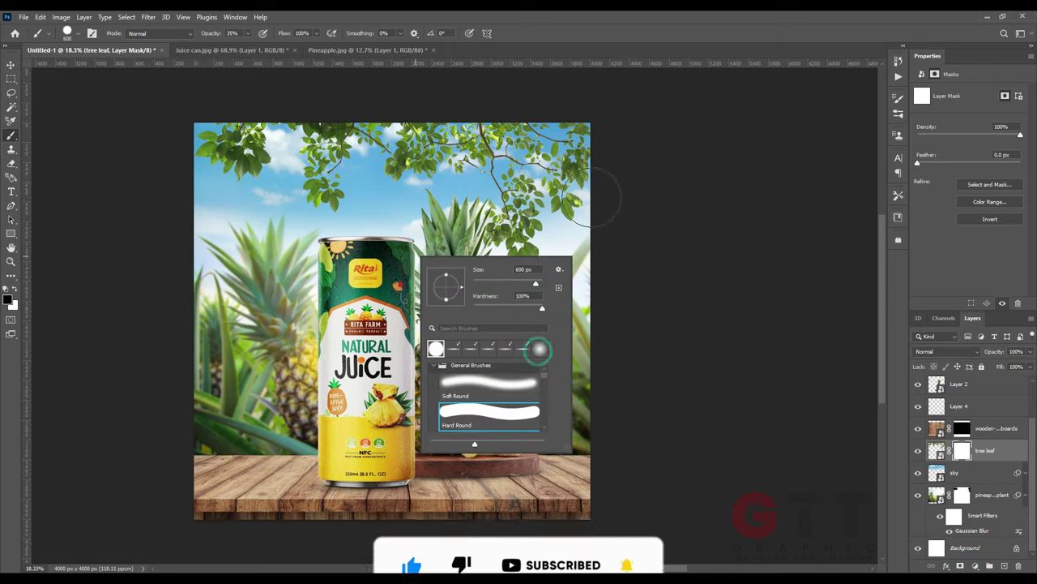
scroll(471, 381, "up", 5)
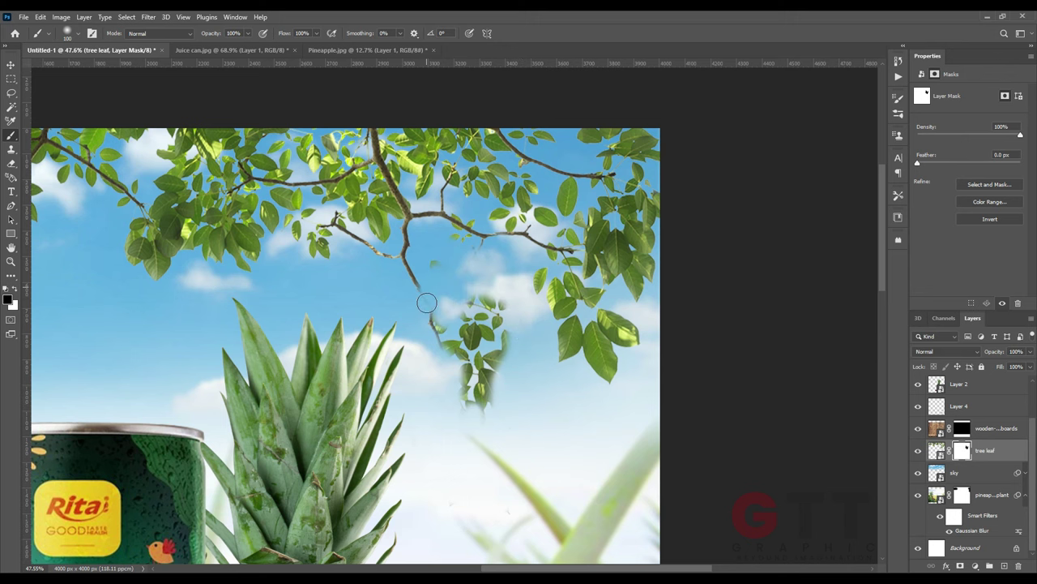
scroll(438, 348, "up", 3)
scroll(446, 397, "up", 2)
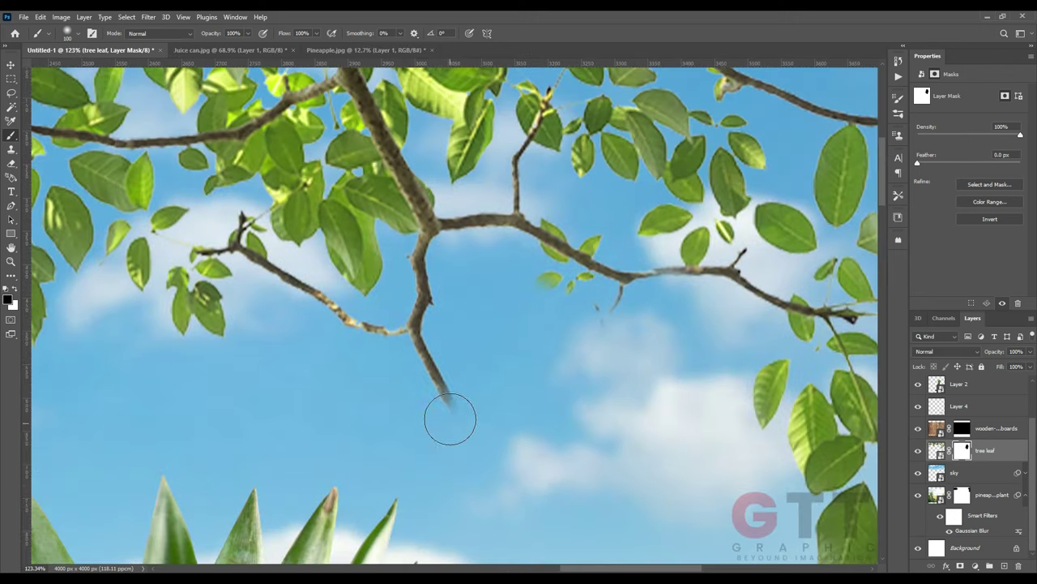
scroll(415, 415, "up", 2)
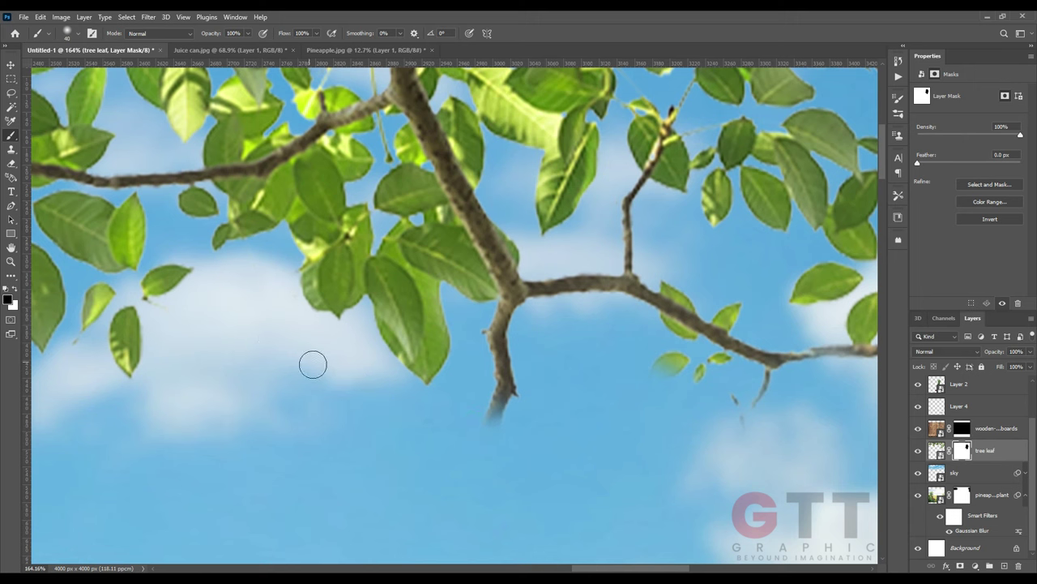
scroll(652, 406, "up", 1)
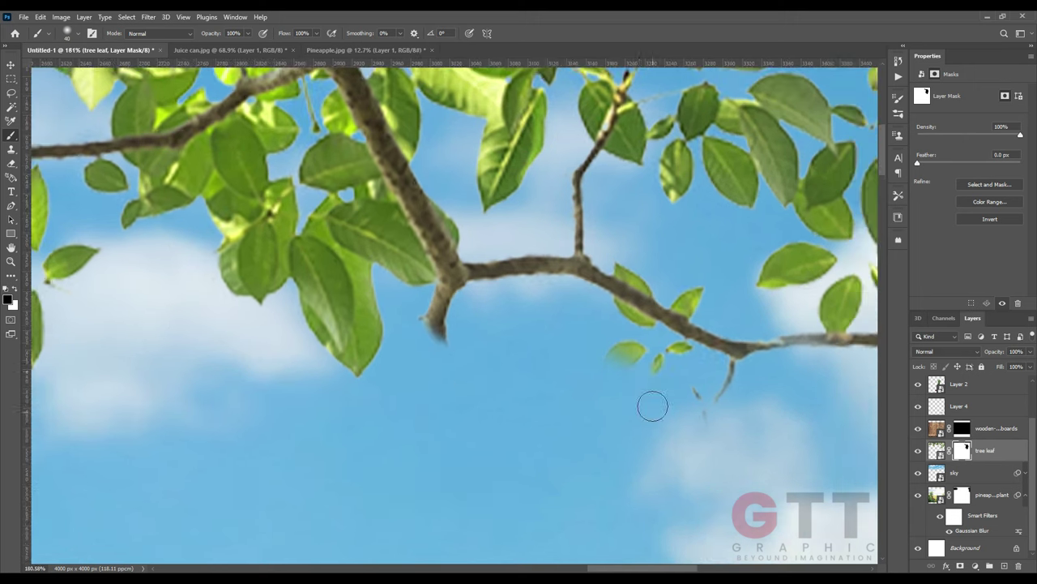
scroll(731, 380, "down", 5)
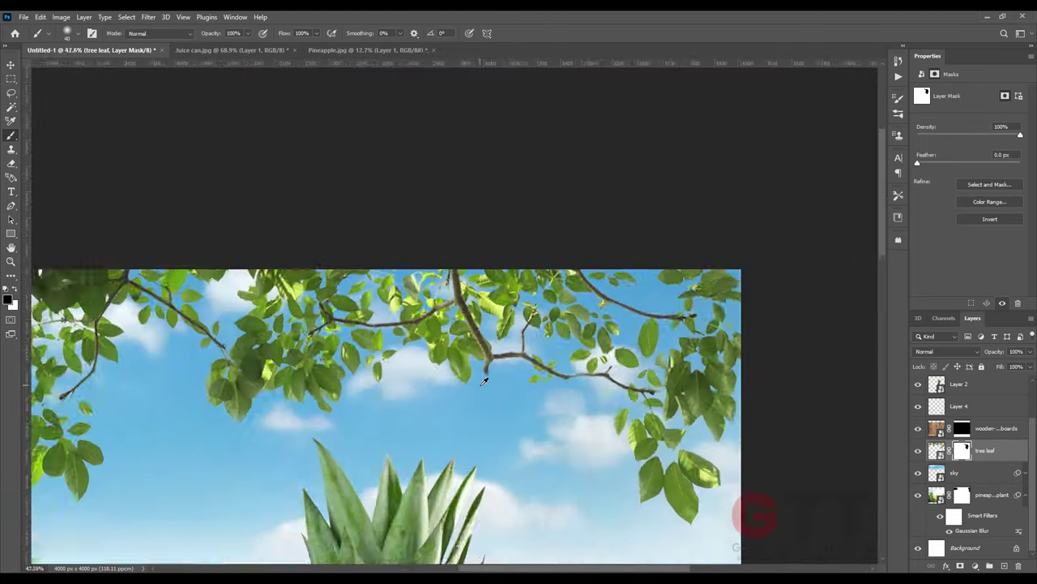
scroll(532, 378, "up", 4)
scroll(539, 366, "down", 5)
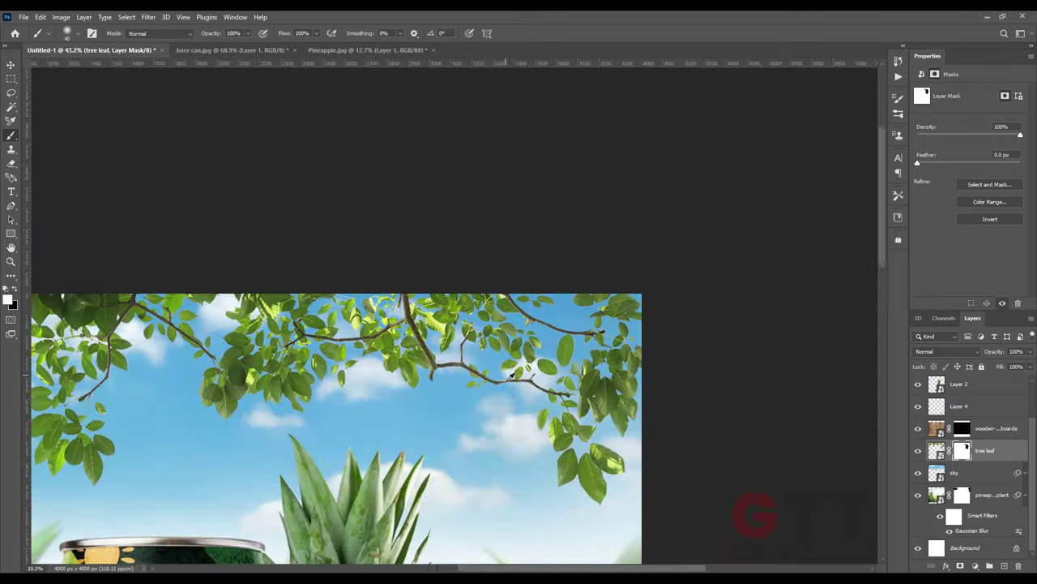
scroll(539, 366, "down", 3)
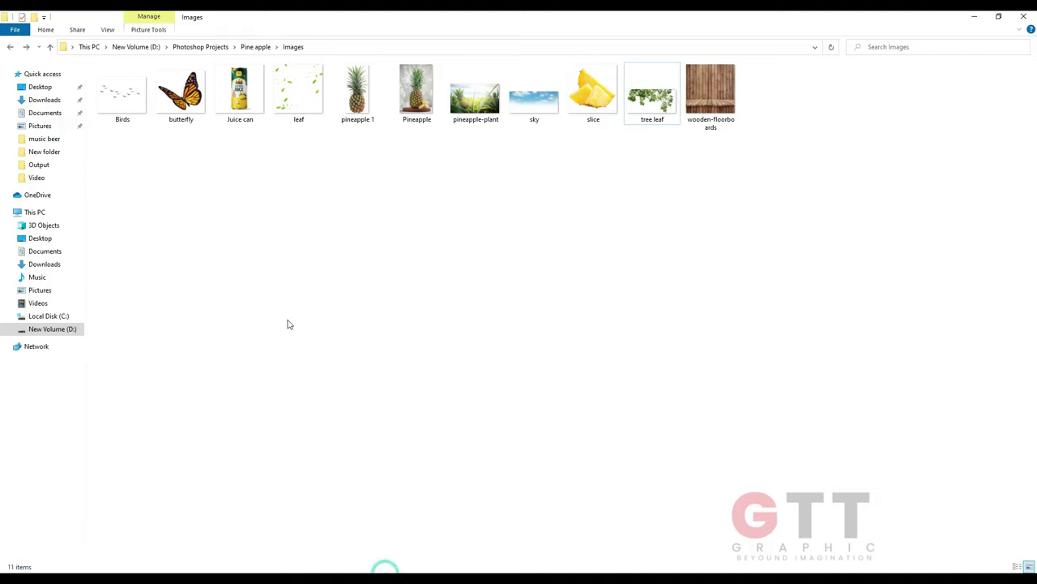
Step: Place a tilted pineapple 1 at the lower left and a duplicate at the lower right corner
mouse_move(358, 93)
left_mouse_down()
mouse_move(359, 572)
mouse_move(356, 486)
left_mouse_up()
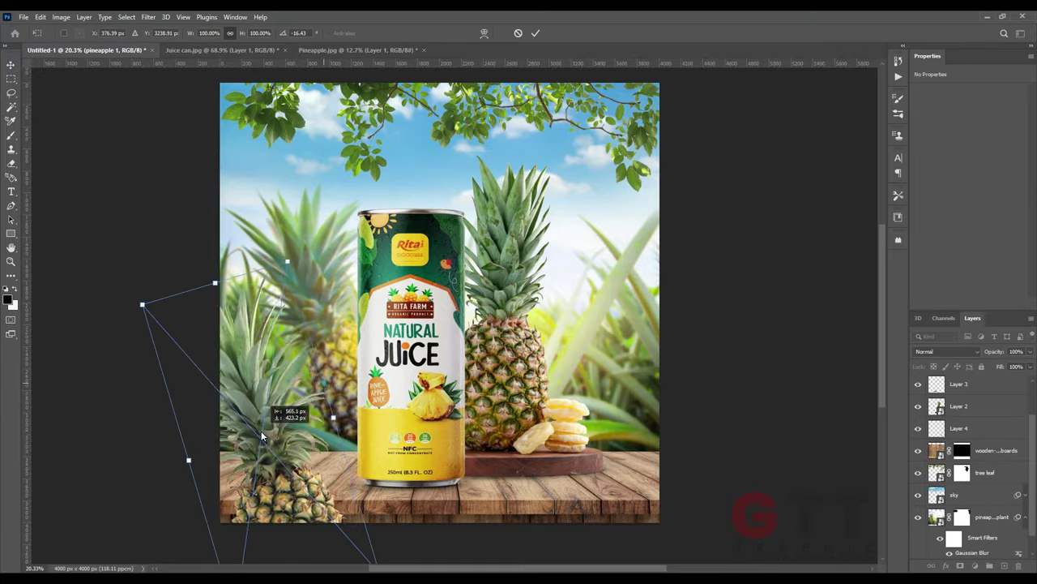
key("ctrl+minus")
key("Return")
key("ctrl+j")
key("ctrl+t")
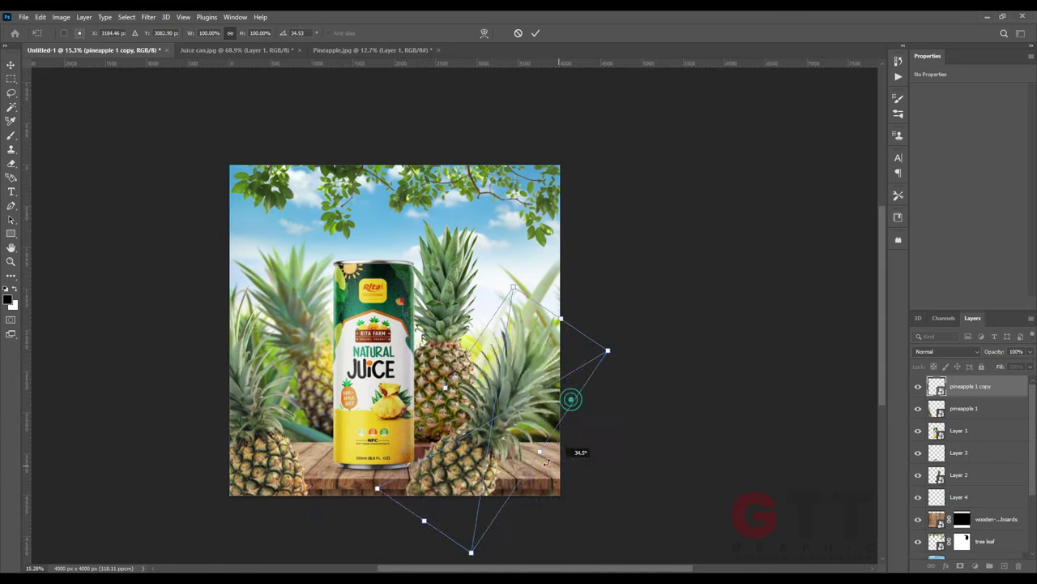
mouse_move(576, 443)
left_mouse_down()
mouse_move(596, 418)
mouse_move(589, 430)
left_mouse_up()
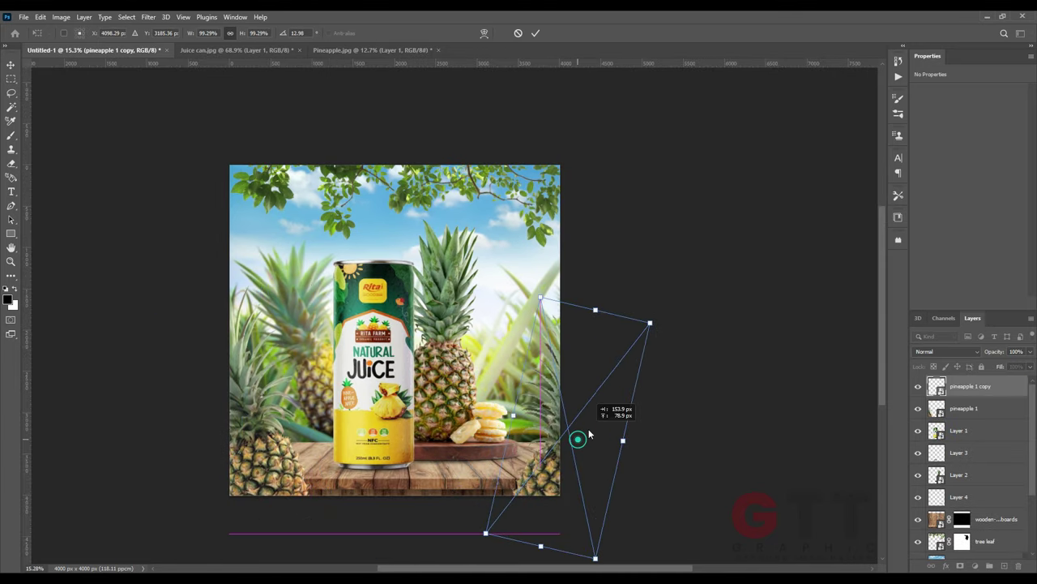
key("Return")
Step: Gaussian-blur the left pineapple and reposition the right pineapple copy
scroll(648, 448, "up", 2)
left_click(149, 18)
left_click(312, 185)
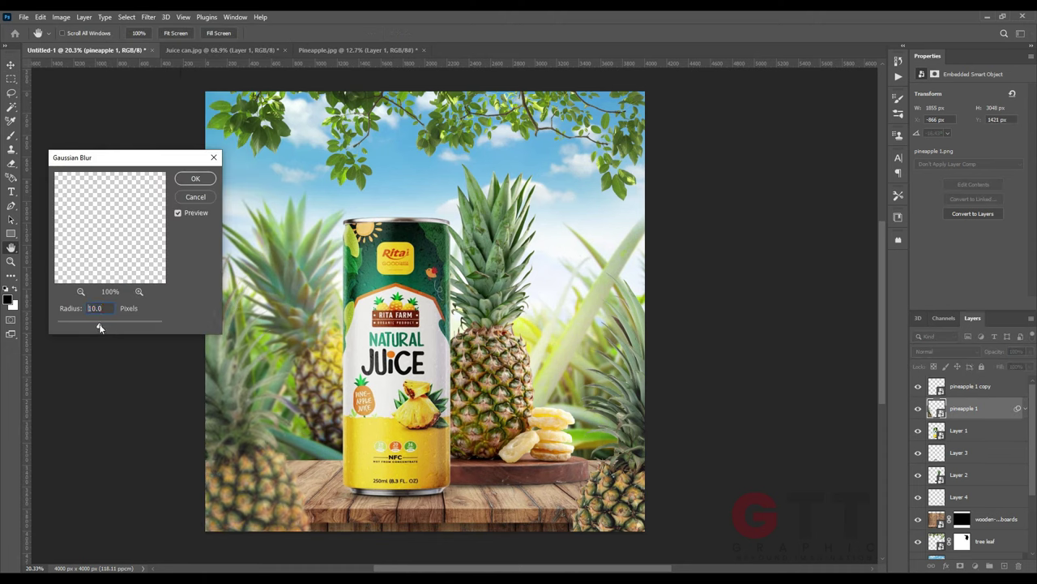
key("Return")
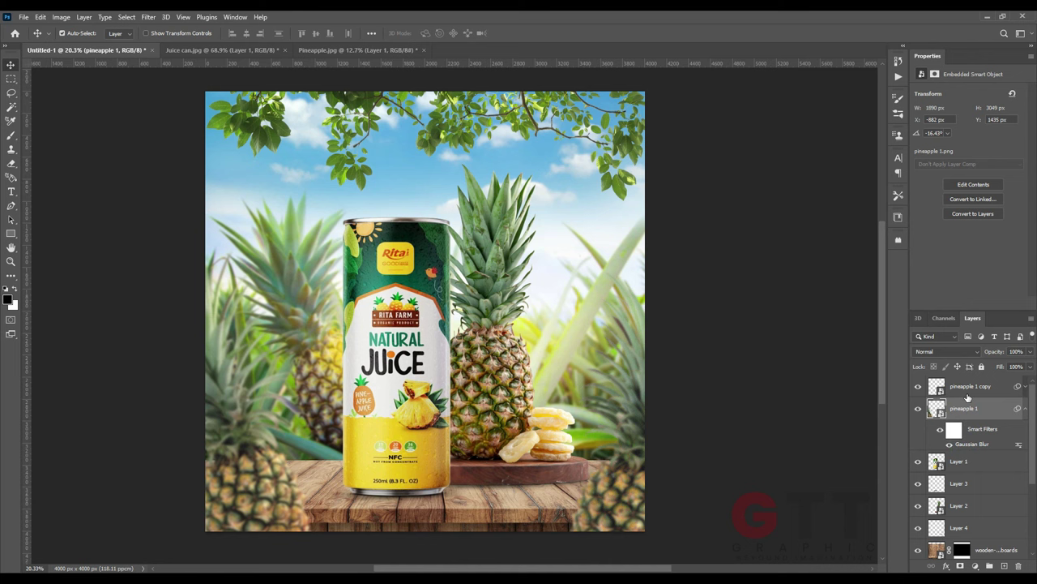
left_click_drag(616, 499, 636, 490)
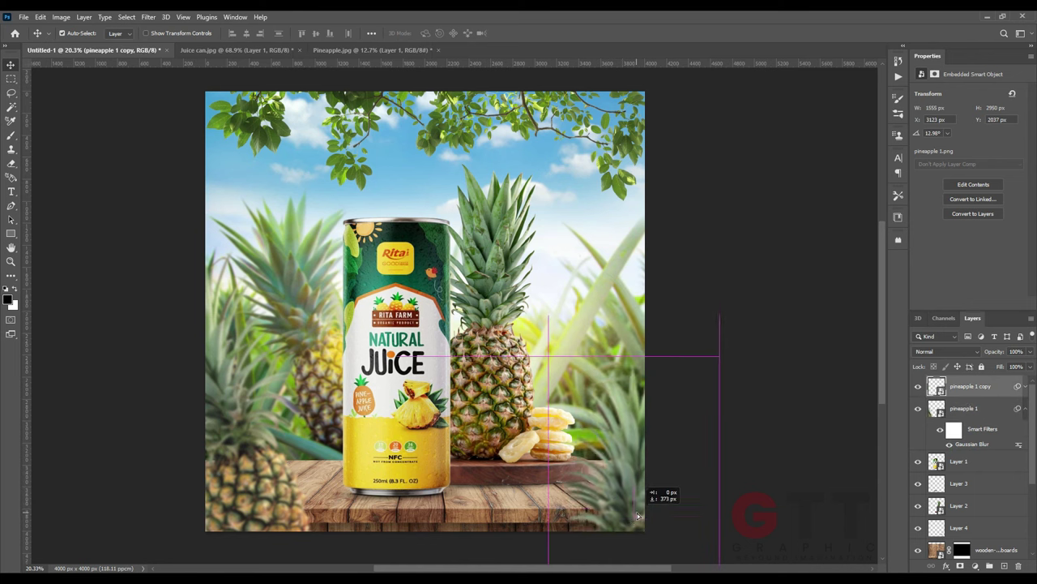
scroll(386, 287, "down", 1)
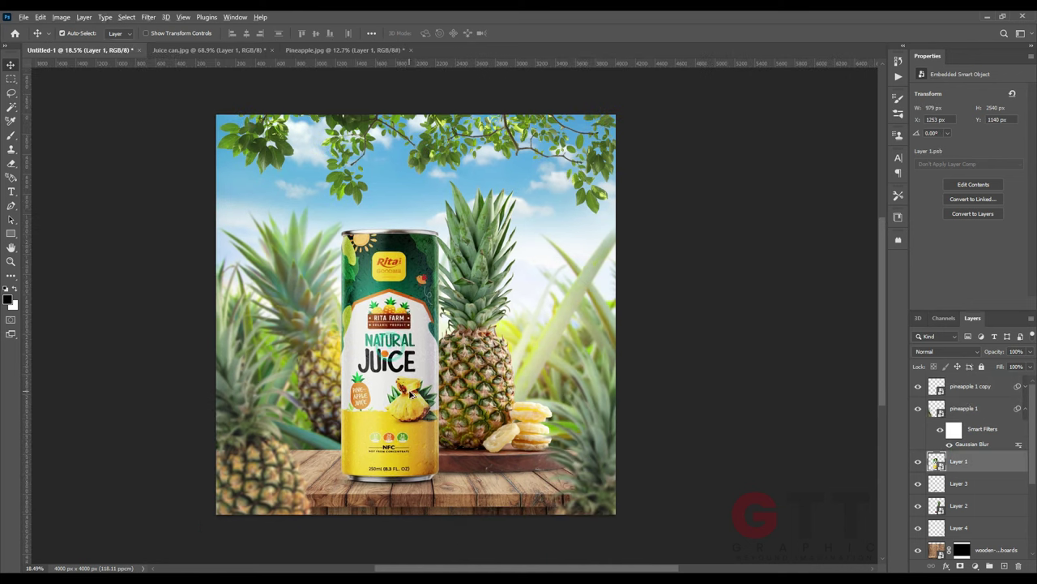
scroll(511, 444, "up", 2)
Step: Shift the juice can and its shadow left and resize the can
left_click_drag(392, 430, 399, 434)
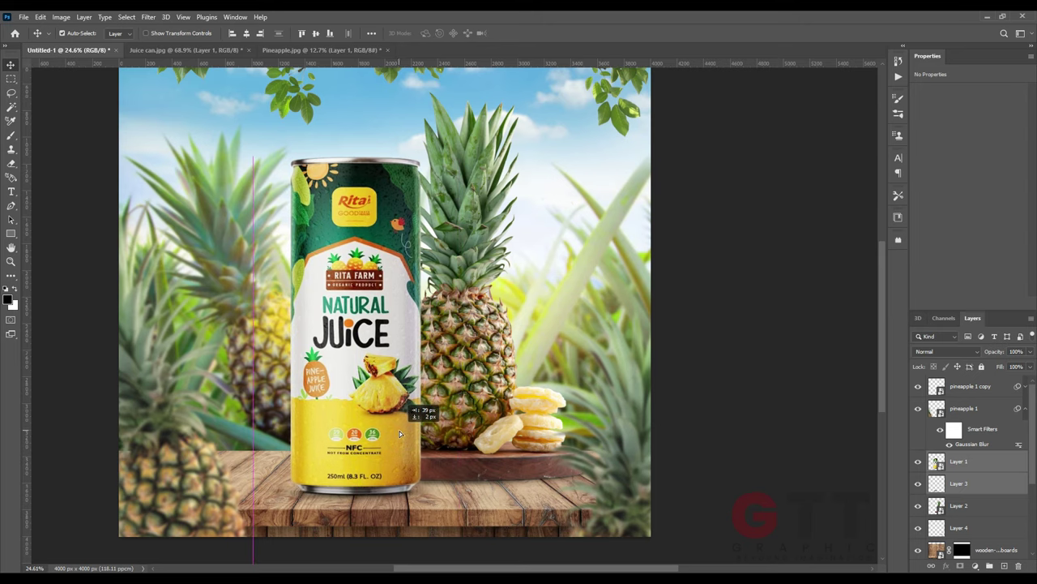
scroll(392, 419, "down", 2)
key("ctrl+t")
scroll(367, 219, "up", 1)
key("Return")
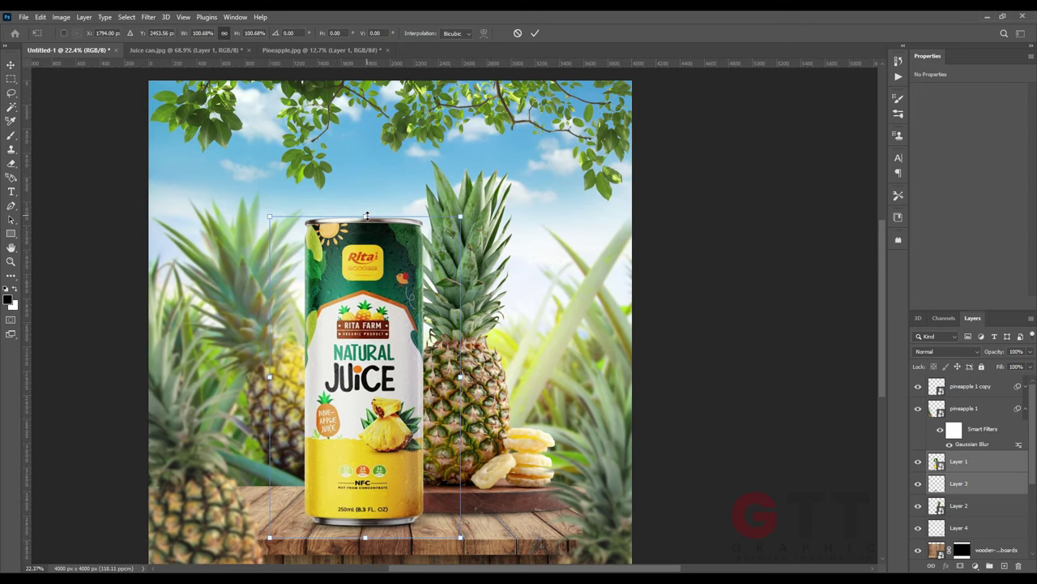
scroll(359, 333, "down", 1)
scroll(357, 347, "down", 2)
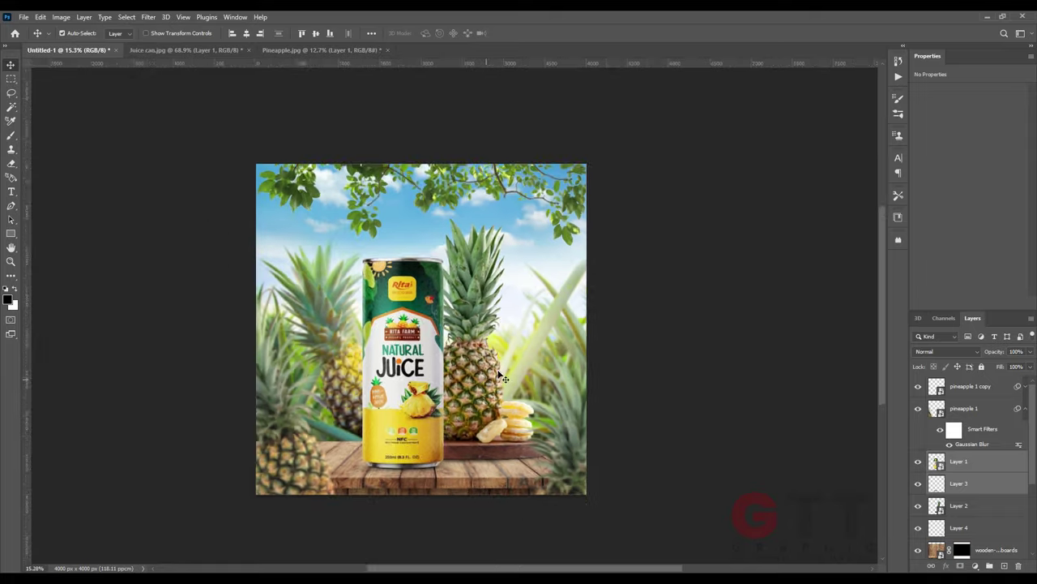
scroll(421, 397, "up", 2)
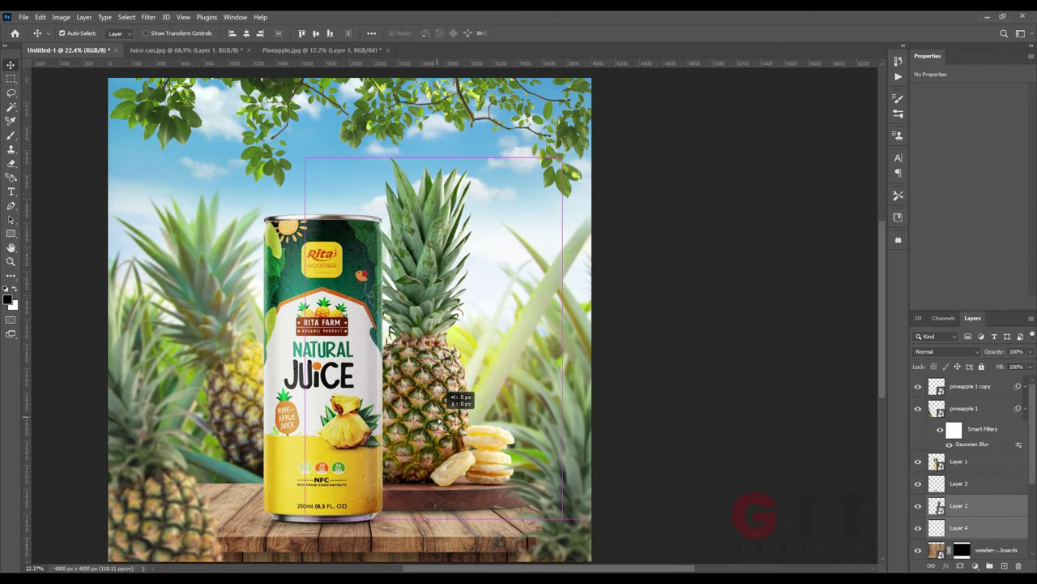
scroll(420, 416, "down", 1)
scroll(420, 416, "up", 1)
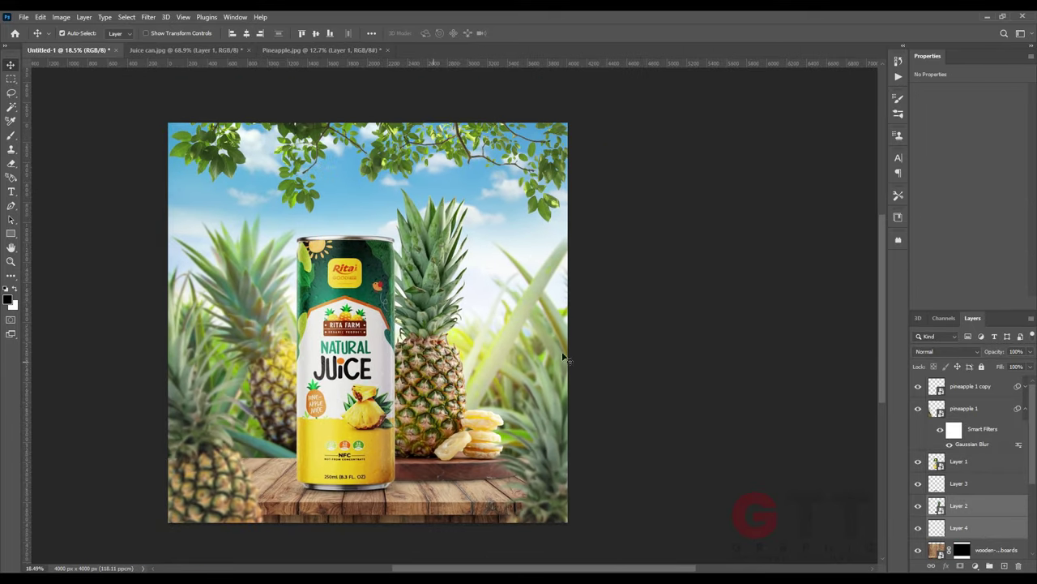
left_click(959, 505)
Step: Add a Curves 1 adjustment with its top point lowered to input 253, output 188
left_click(975, 566)
left_click(969, 425)
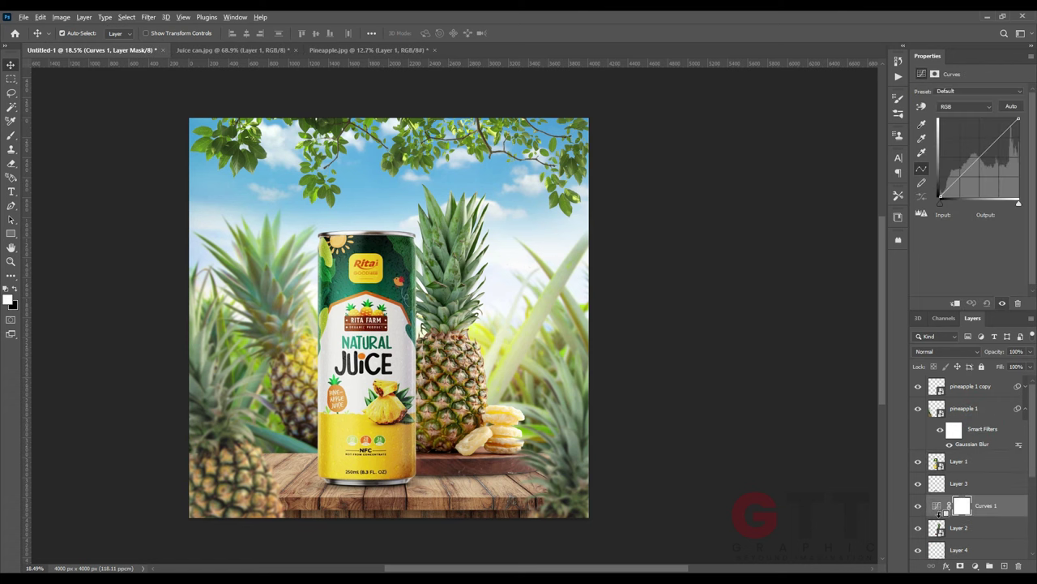
left_click_drag(1018, 119, 1018, 139)
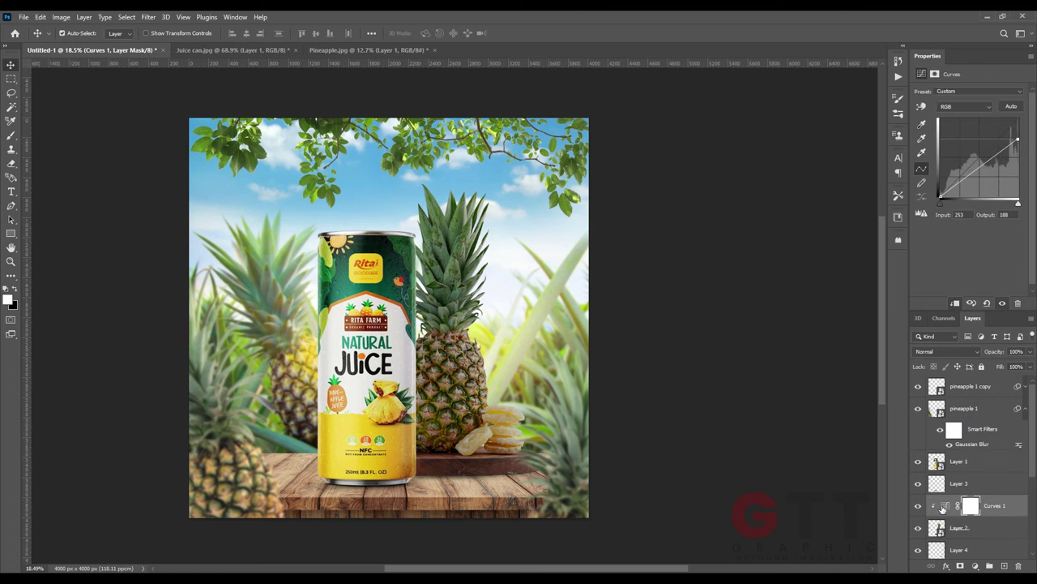
Step: Pick a soft round brush for the Curves 1 mask and zoom in on the standing pineapple
key("b")
scroll(484, 353, "up", 8)
scroll(484, 353, "up", 7)
right_click(496, 333)
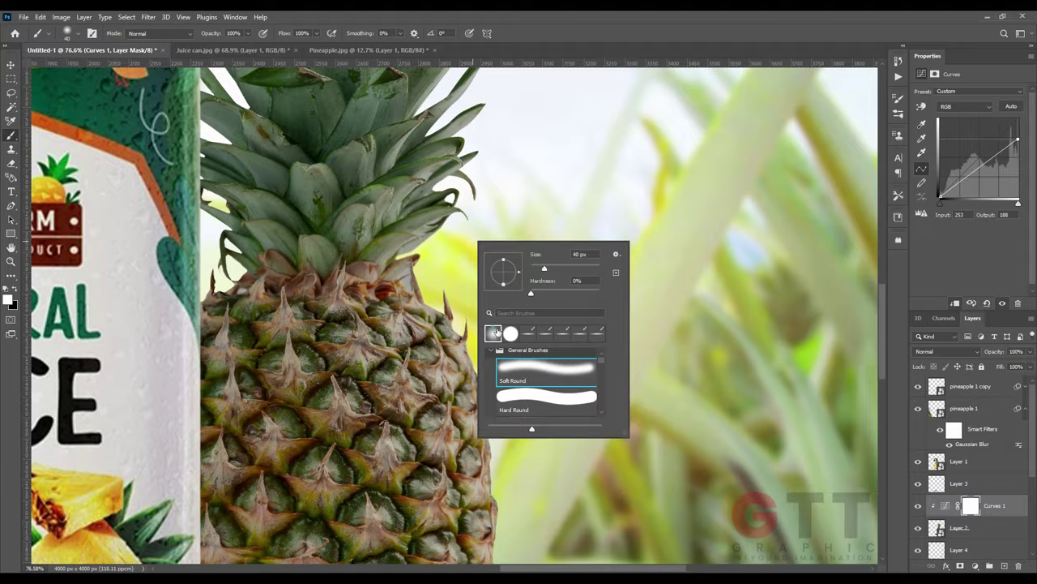
key("Escape")
scroll(456, 185, "up", 3)
scroll(486, 182, "down", 4)
scroll(511, 177, "up", 3)
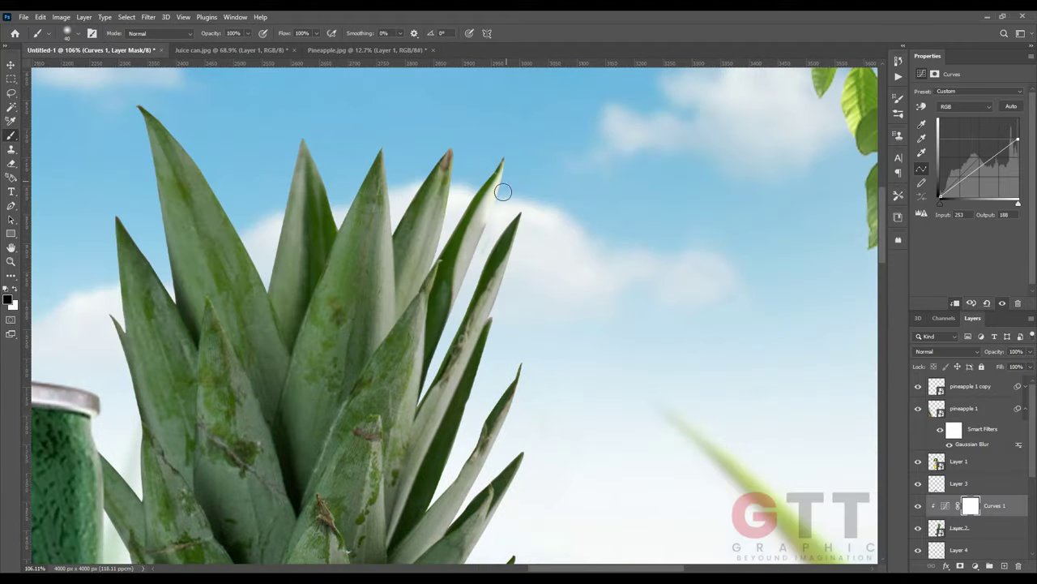
scroll(506, 287, "down", 5)
scroll(521, 254, "up", 1)
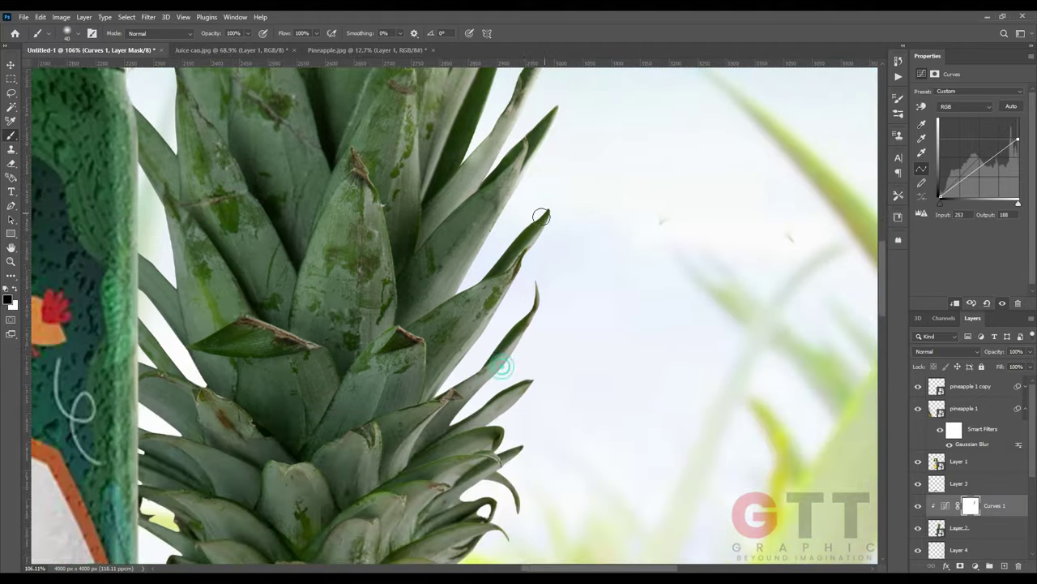
scroll(520, 244, "up", 2)
scroll(520, 238, "up", 1)
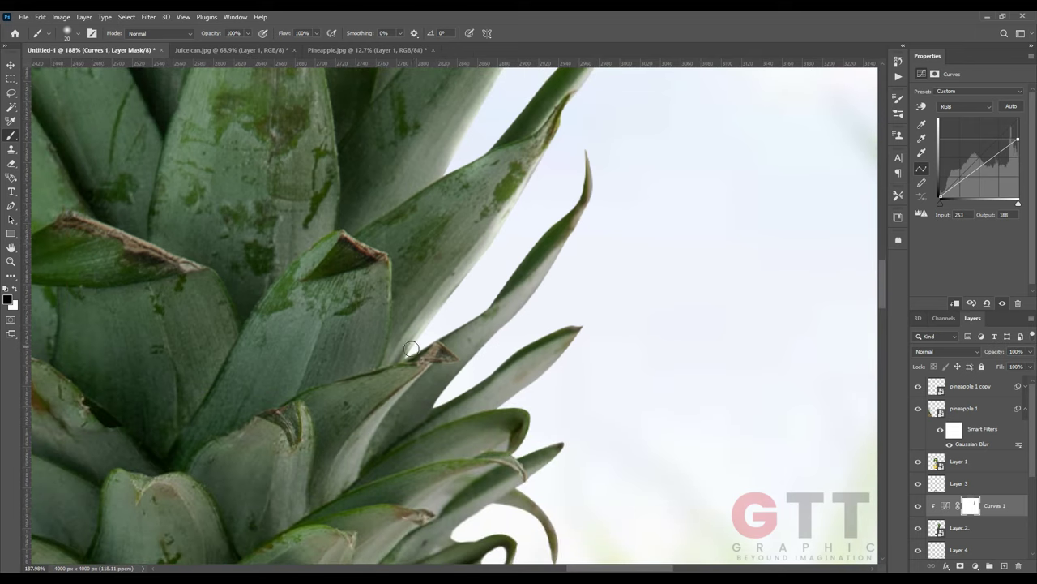
scroll(478, 348, "down", 2)
scroll(518, 292, "down", 3)
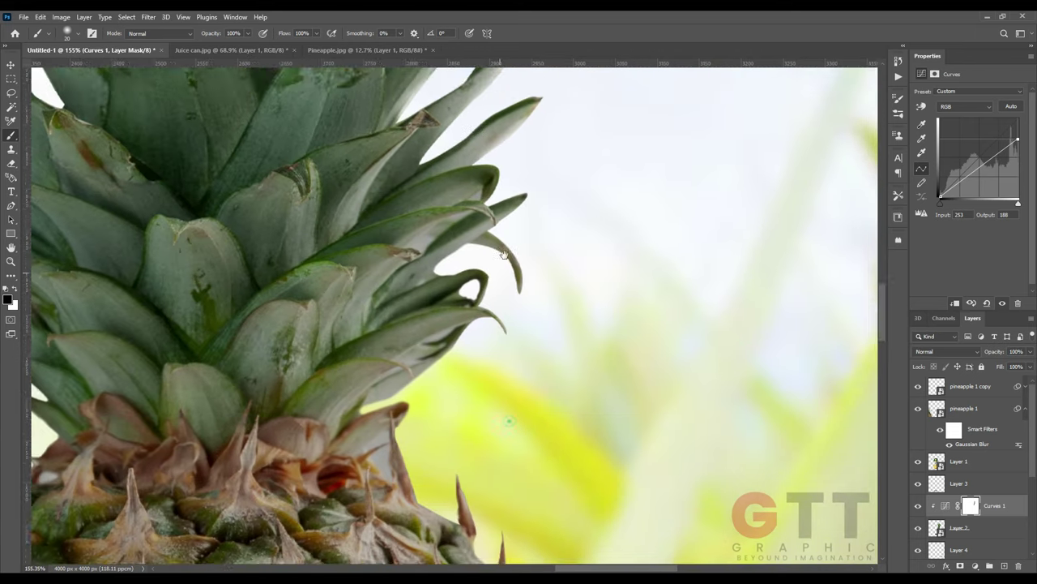
scroll(551, 257, "down", 1)
scroll(498, 285, "down", 1)
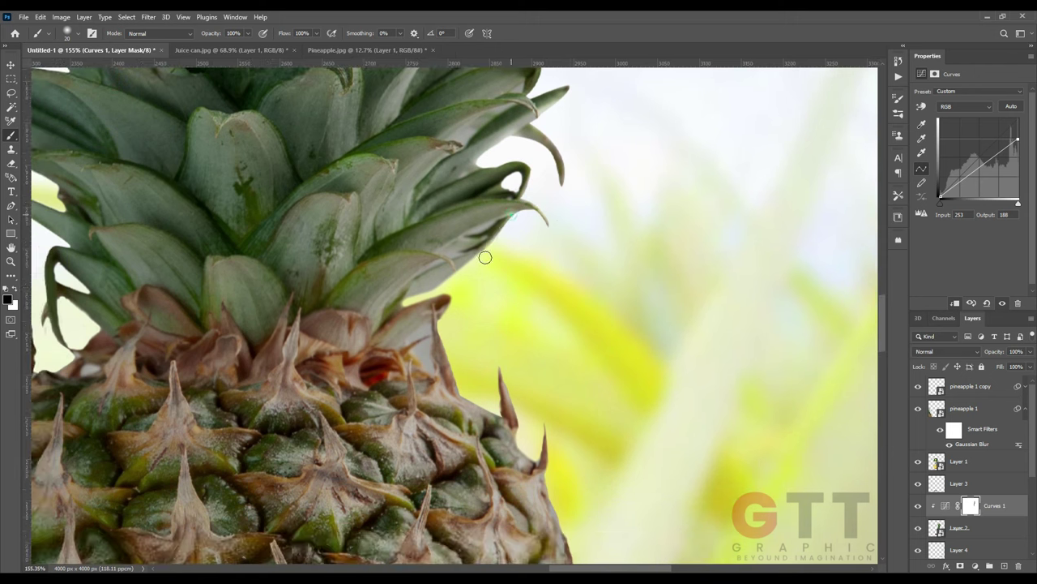
Step: Paint black on the Curves 1 mask along the right edges of the pineapple body and dried slices
left_click_drag(539, 386, 464, 304)
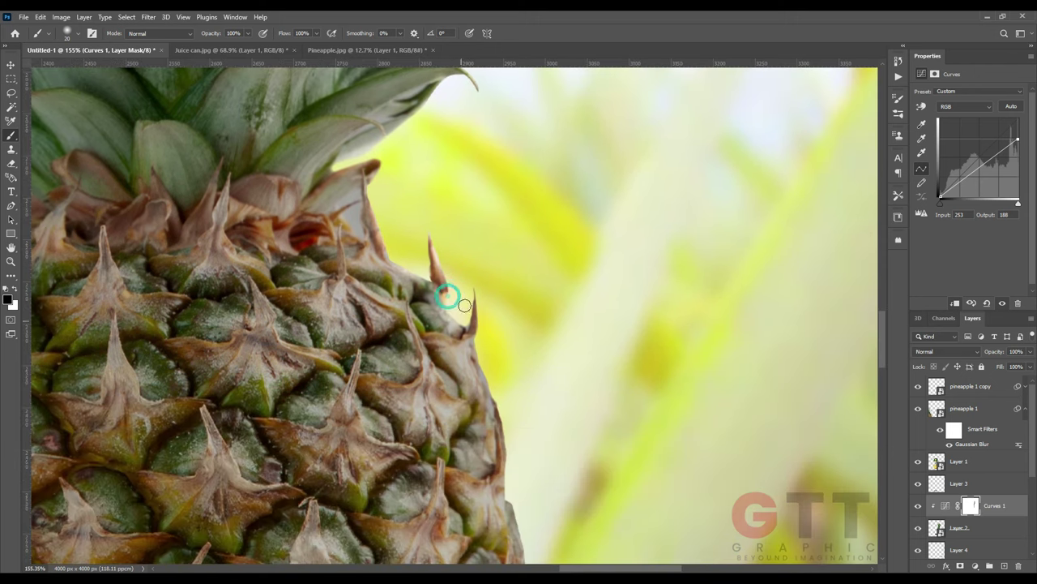
left_click_drag(536, 477, 482, 301)
scroll(482, 303, "down", 3)
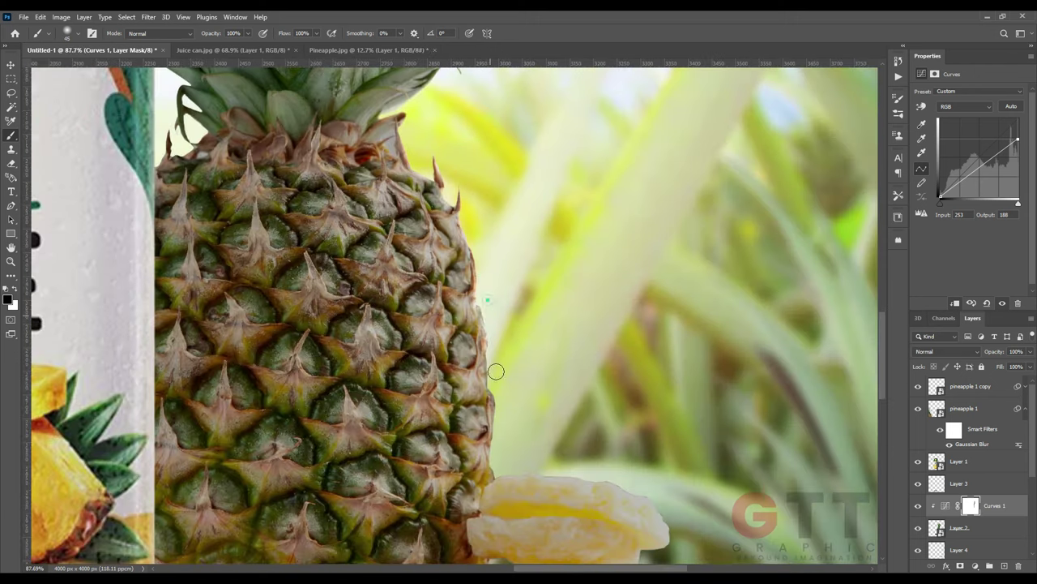
scroll(374, 312, "up", 2)
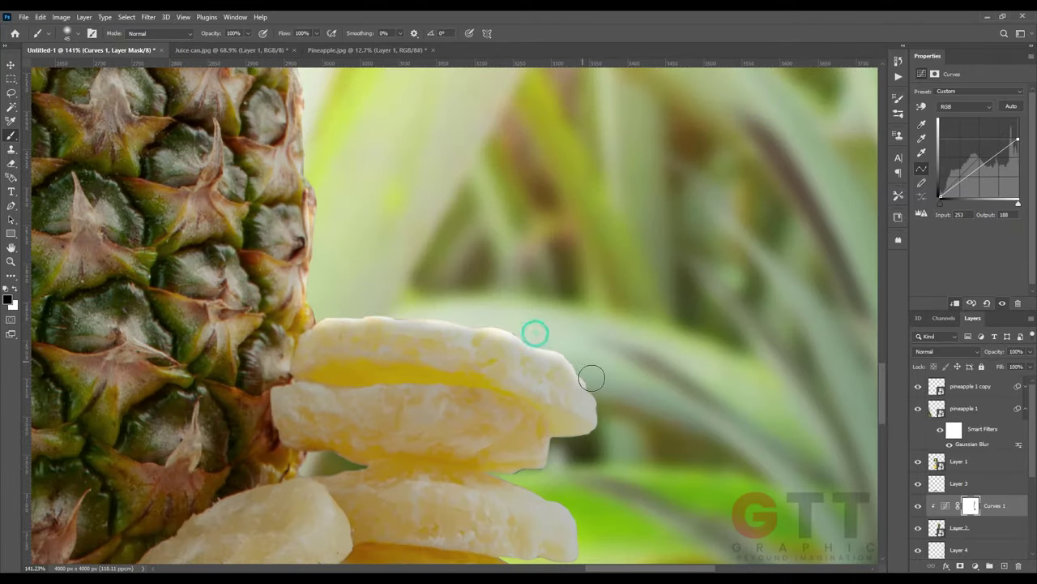
scroll(592, 377, "down", 1)
scroll(560, 397, "up", 2)
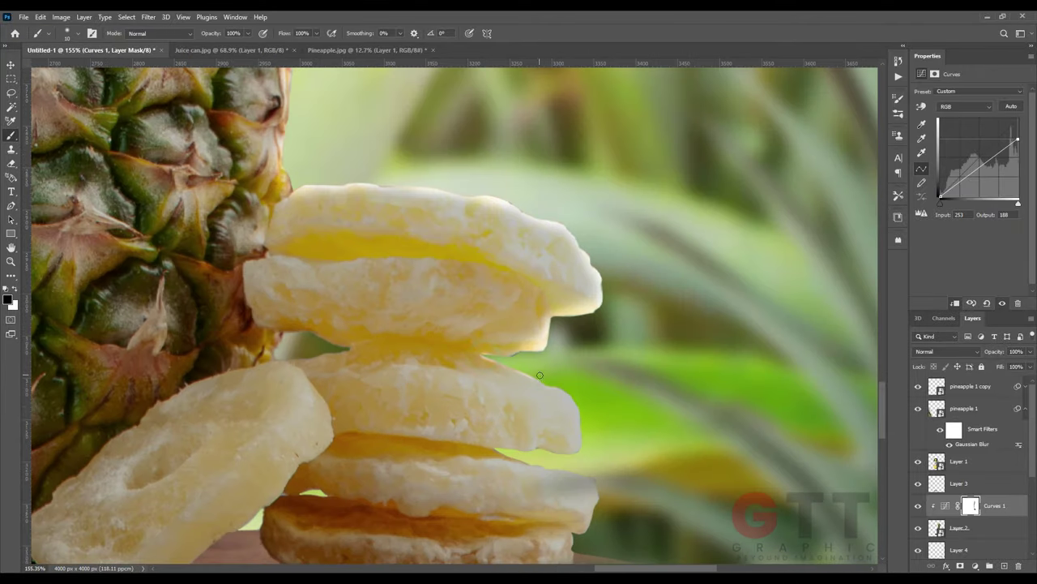
scroll(547, 465, "down", 1)
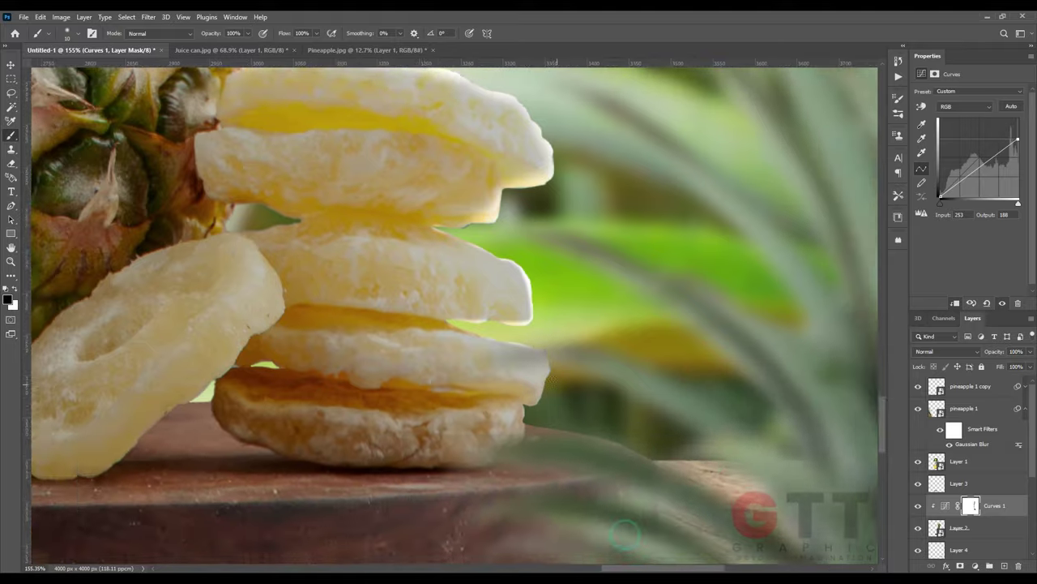
scroll(513, 339, "up", 2)
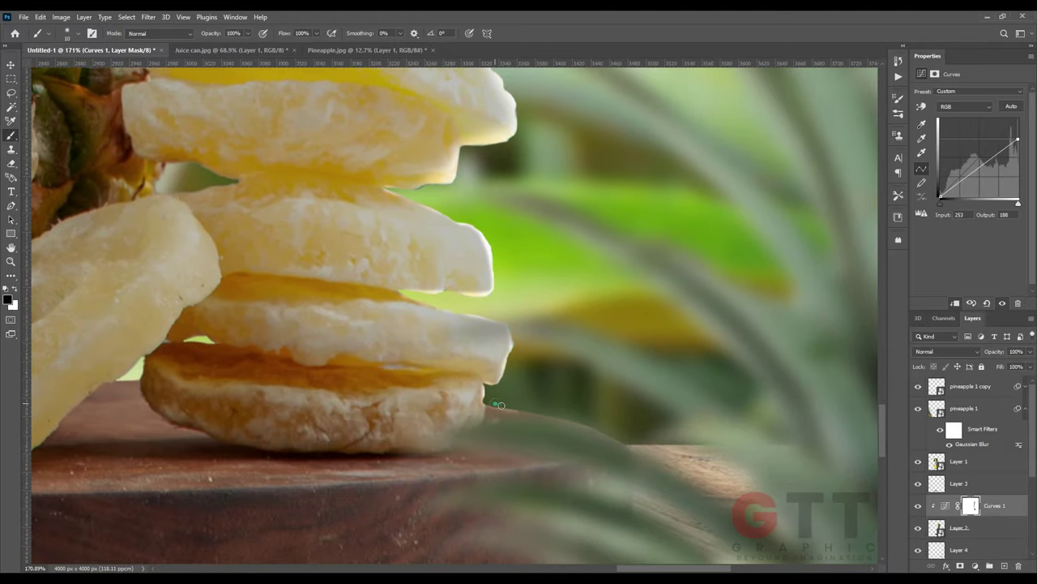
scroll(638, 487, "down", 3)
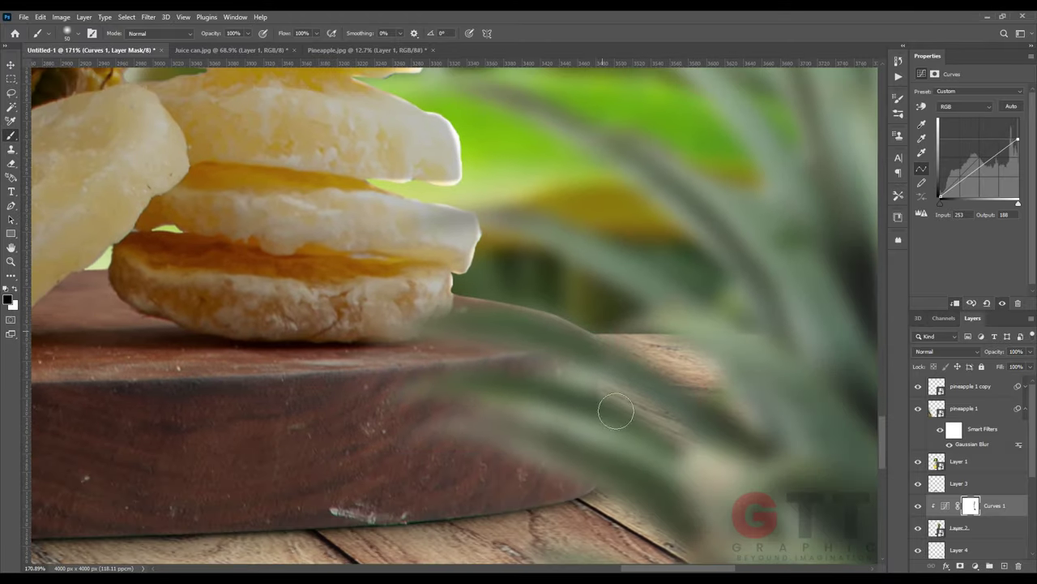
scroll(582, 322, "up", 3)
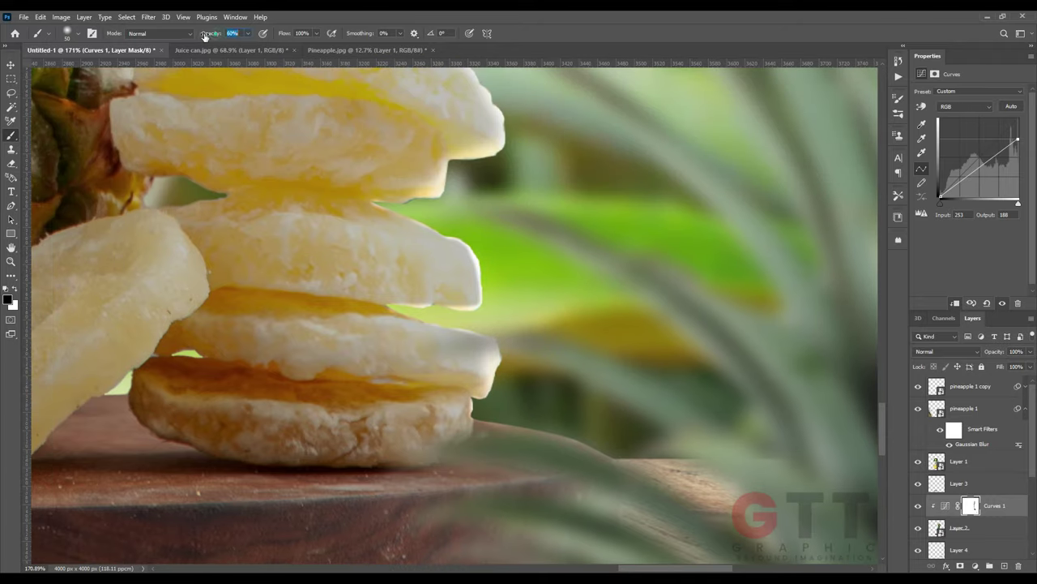
scroll(415, 169, "down", 1)
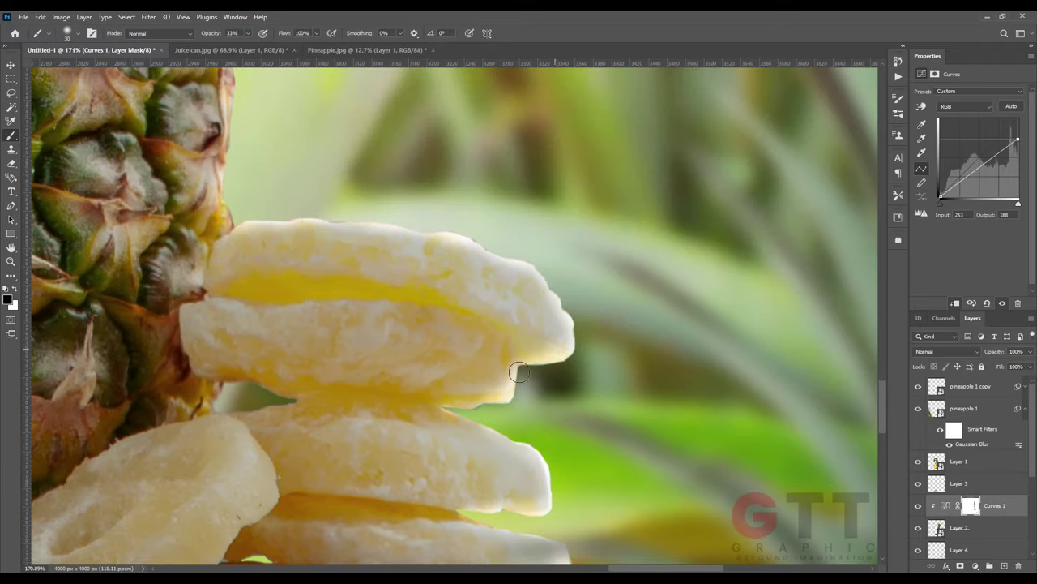
scroll(556, 268, "down", 1)
scroll(389, 370, "down", 1)
scroll(389, 370, "up", 1)
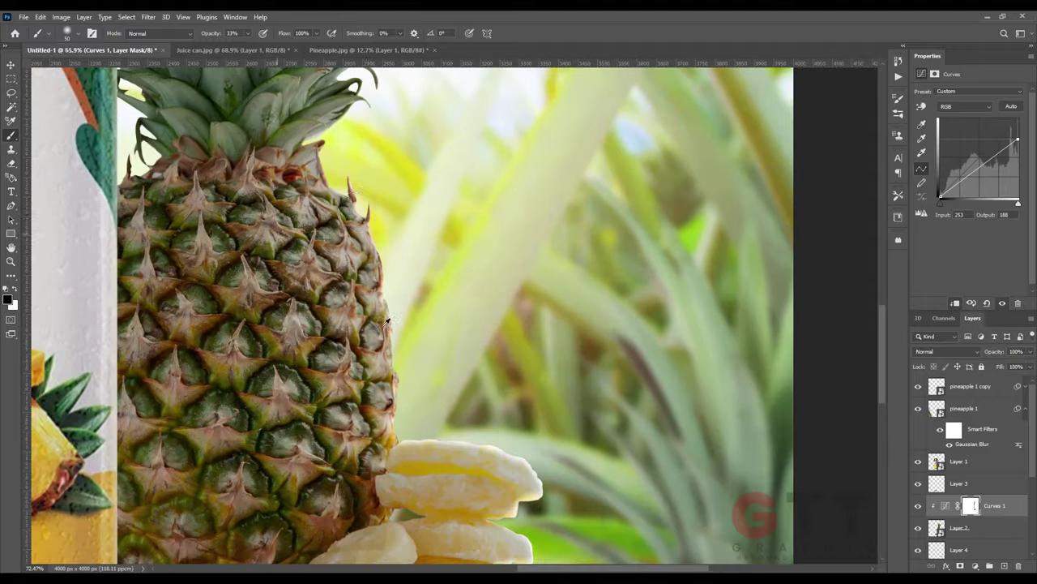
scroll(397, 306, "up", 3)
scroll(371, 297, "up", 2)
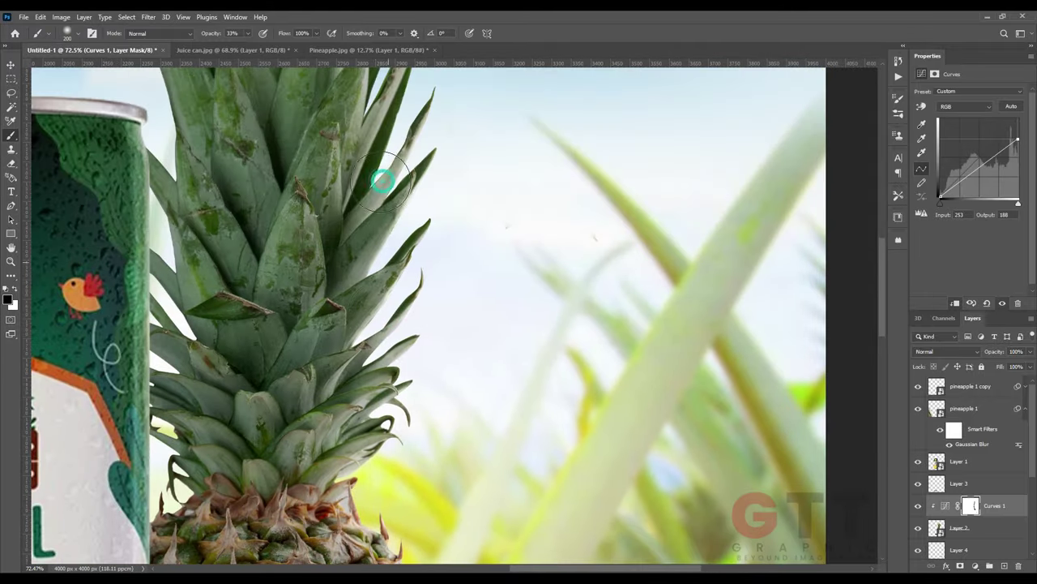
scroll(394, 162, "up", 3)
scroll(381, 243, "down", 2)
scroll(389, 251, "down", 2)
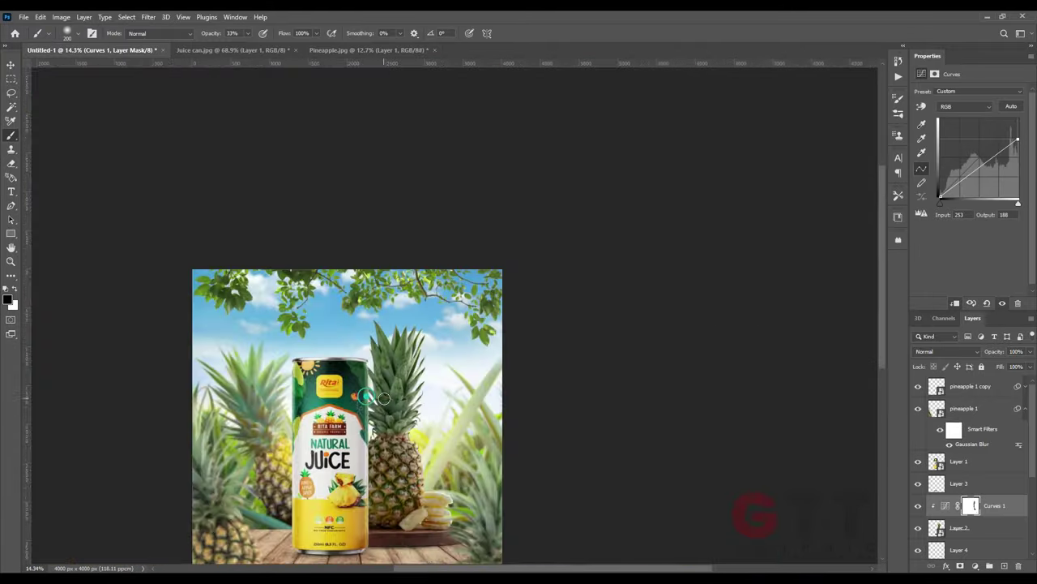
scroll(432, 273, "up", 3)
scroll(407, 336, "up", 2)
Step: At full brush opacity, refine the mask along the crown leaves, then view the whole composition
key("0")
scroll(392, 340, "up", 2)
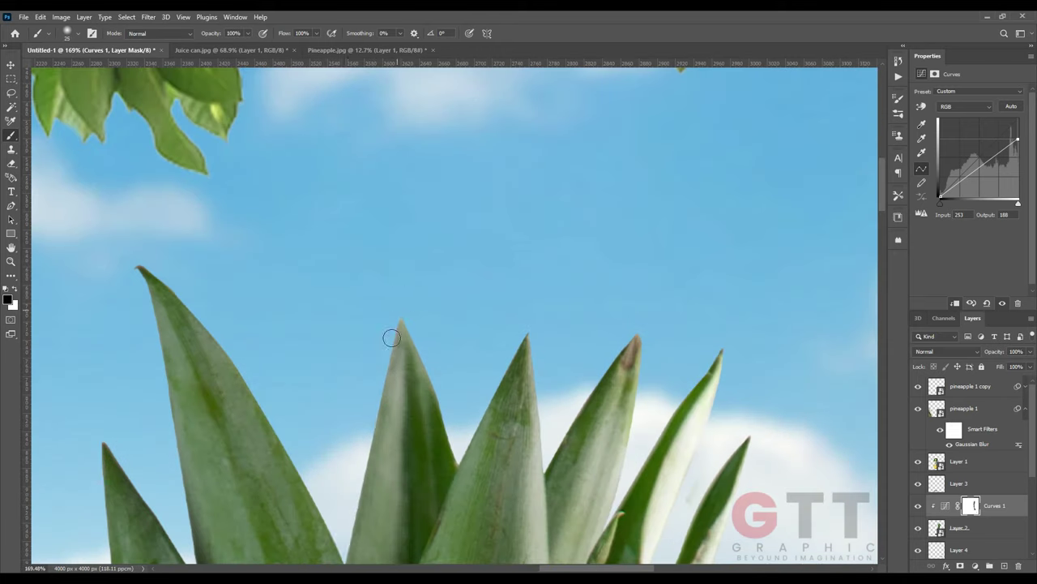
scroll(544, 460, "down", 2)
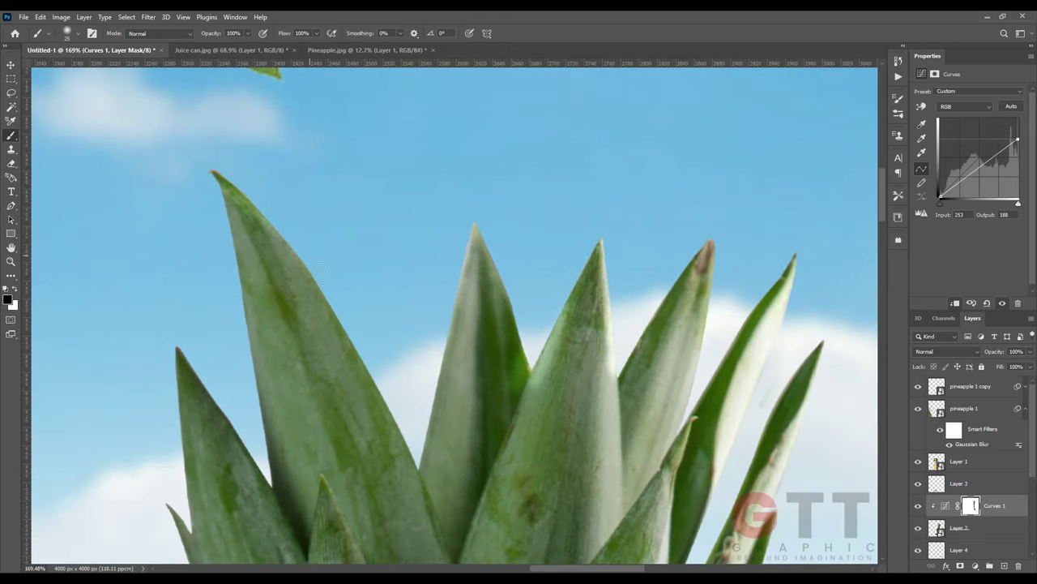
scroll(308, 357, "down", 2)
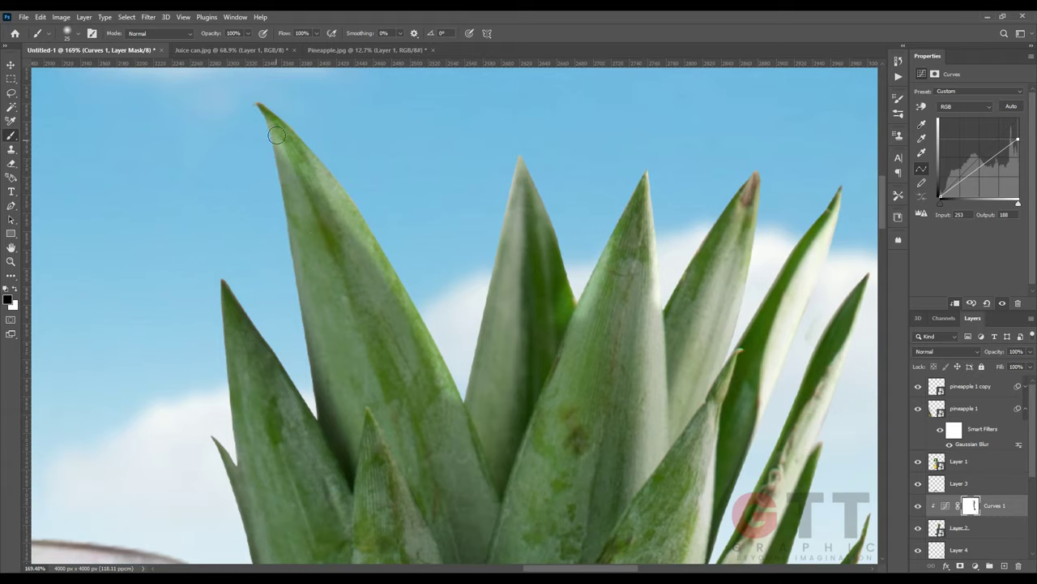
left_click_drag(299, 401, 337, 273)
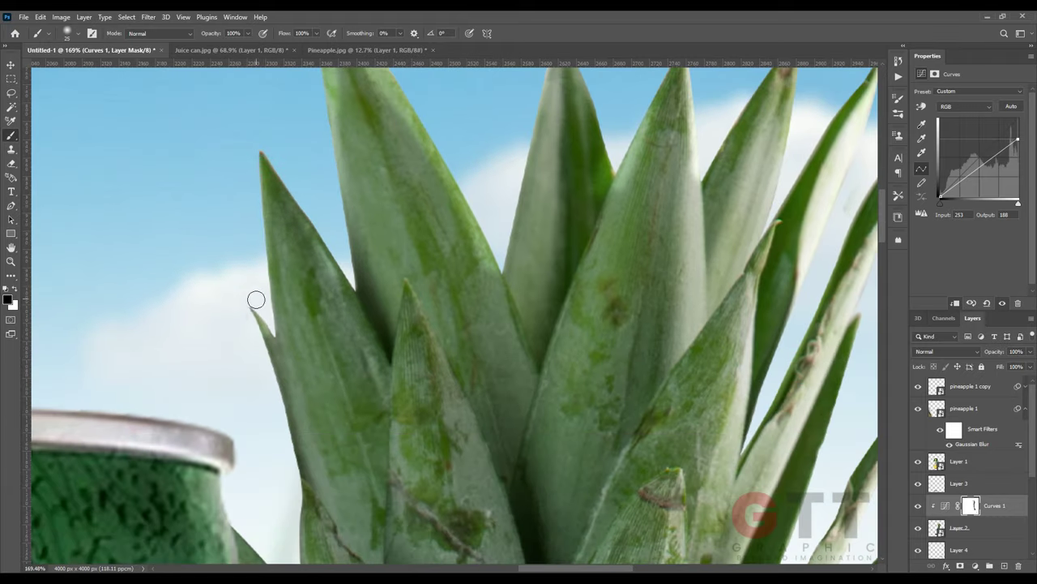
scroll(256, 300, "down", 4)
left_click_drag(338, 316, 428, 334)
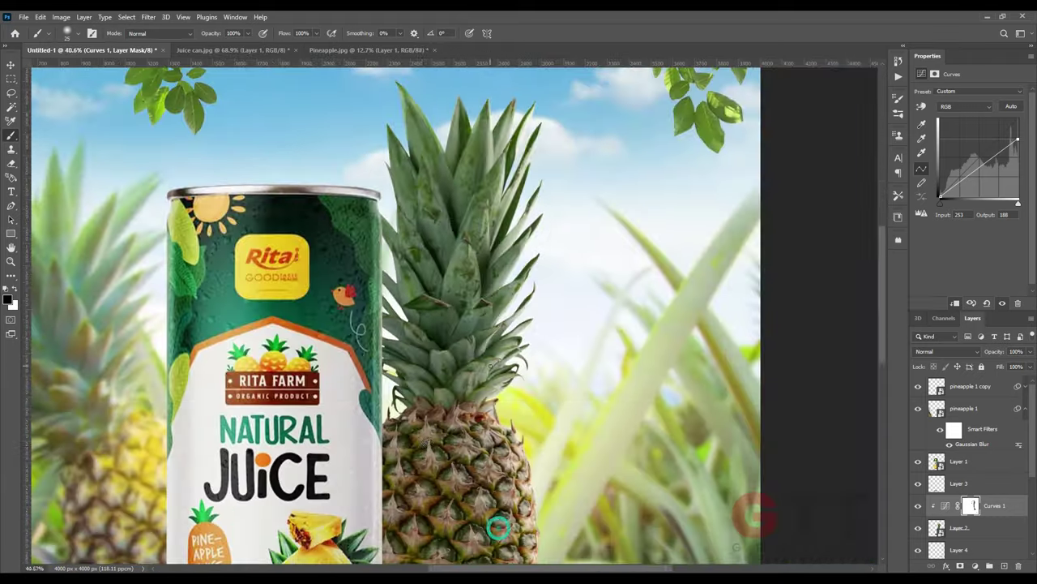
mouse_move(402, 280)
left_mouse_down()
mouse_move(470, 376)
mouse_move(564, 463)
left_mouse_up()
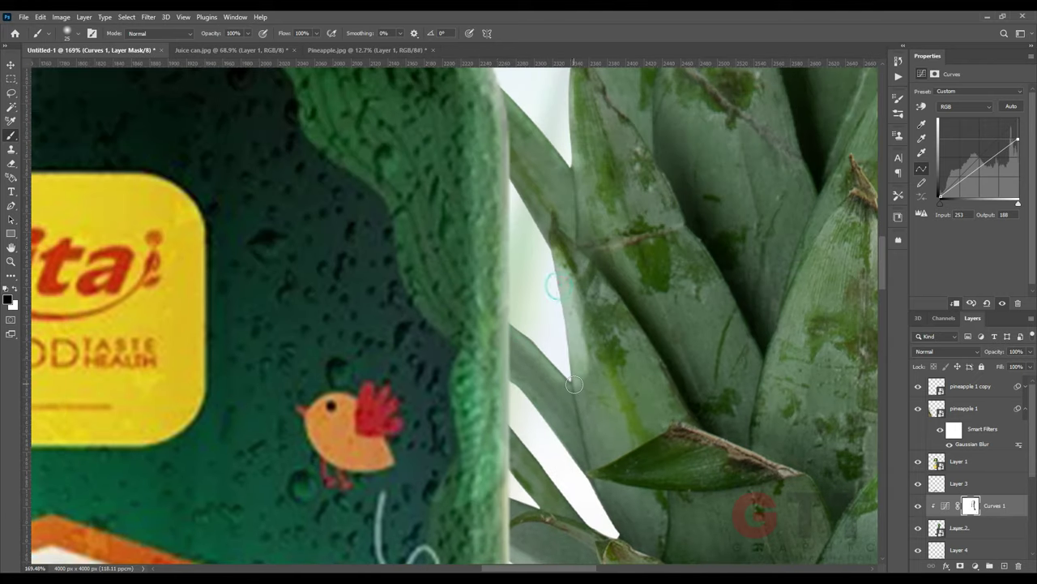
left_click_drag(554, 279, 548, 397)
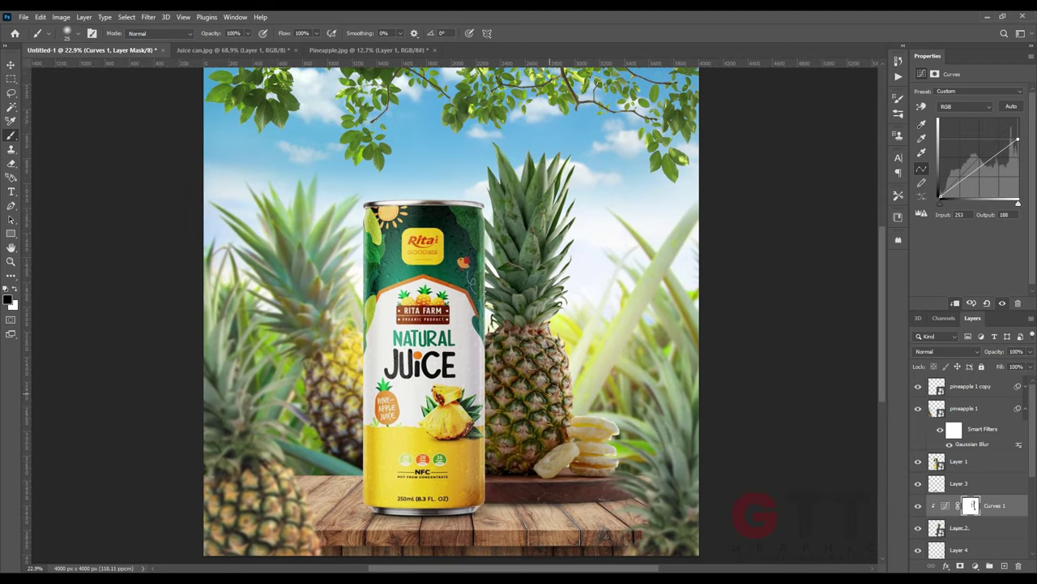
left_click(959, 460)
Step: Duplicate the curves adjustment onto the juice can as Curves 2 and darken it
key("v")
mouse_move(995, 505)
left_mouse_down()
mouse_move(971, 427)
mouse_move(971, 456)
left_mouse_up()
left_click_drag(1018, 119, 1019, 149)
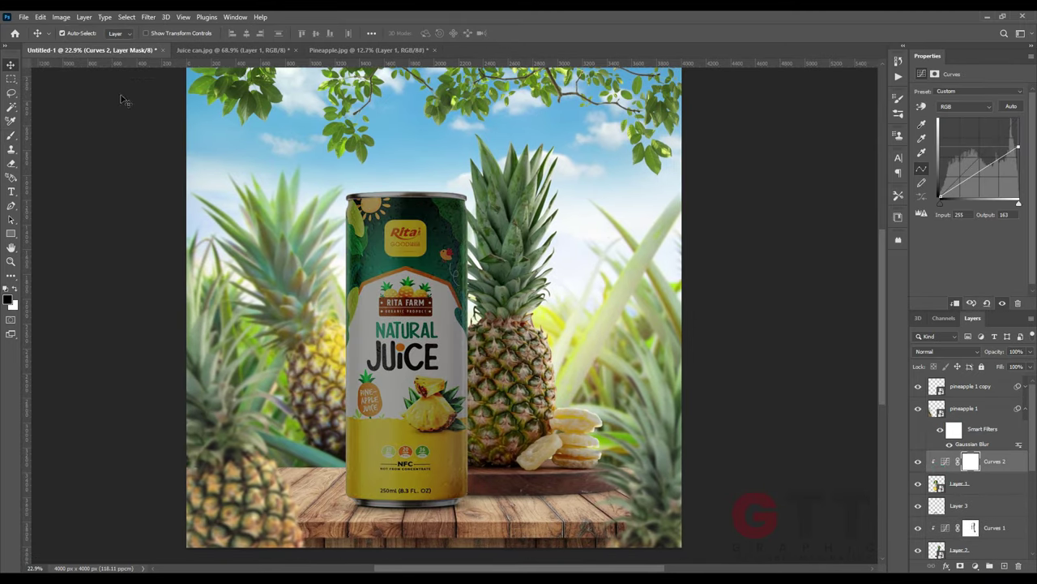
left_click(971, 460)
key("b")
scroll(456, 203, "up", 3)
scroll(456, 202, "up", 1)
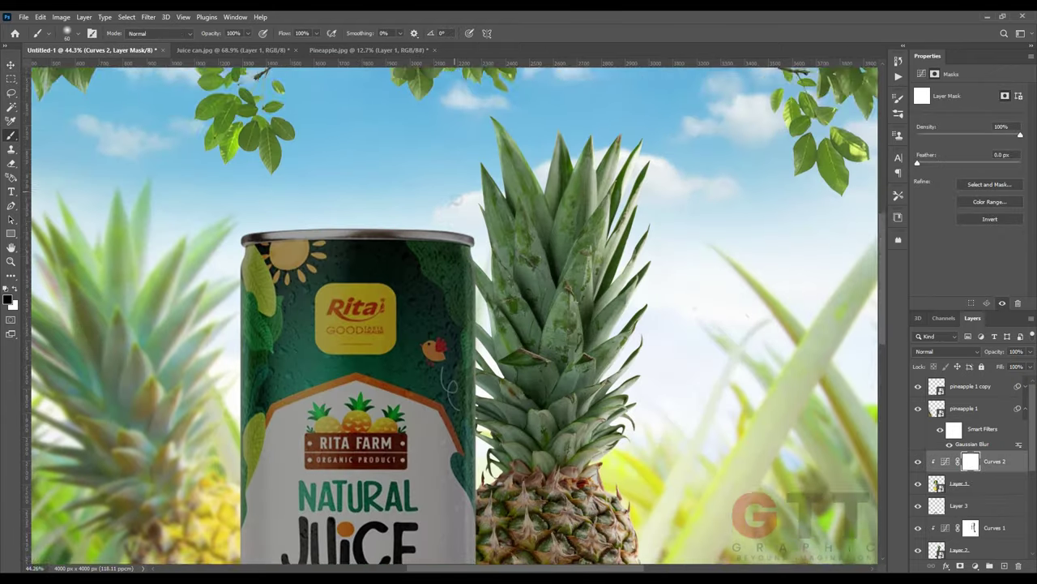
scroll(503, 292, "up", 3)
scroll(503, 292, "up", 1)
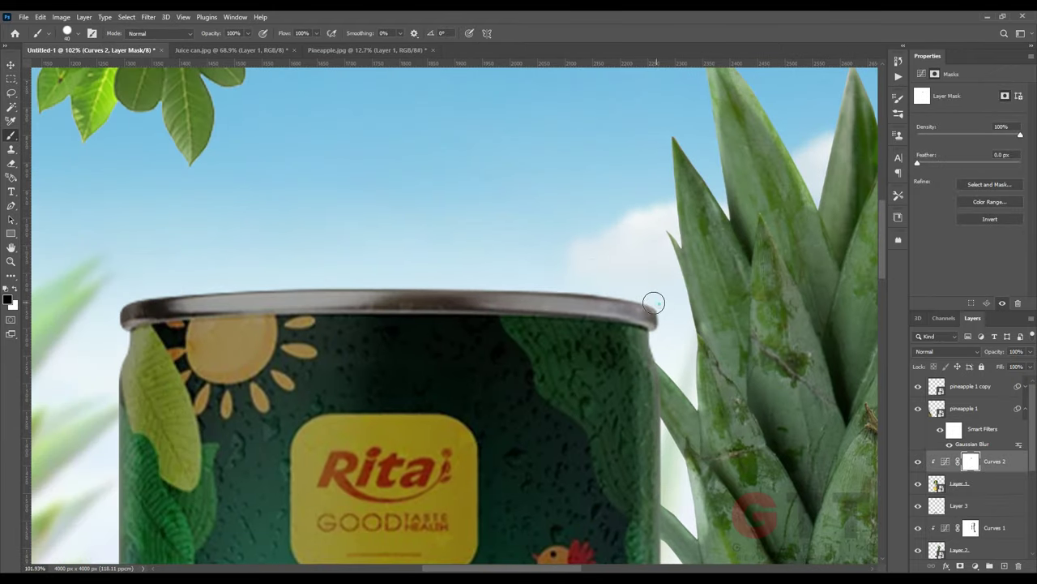
Step: Paint the Curves 2 mask over the can with a soft brush and lower its opacity to 84%
right_click(617, 292)
key("Return")
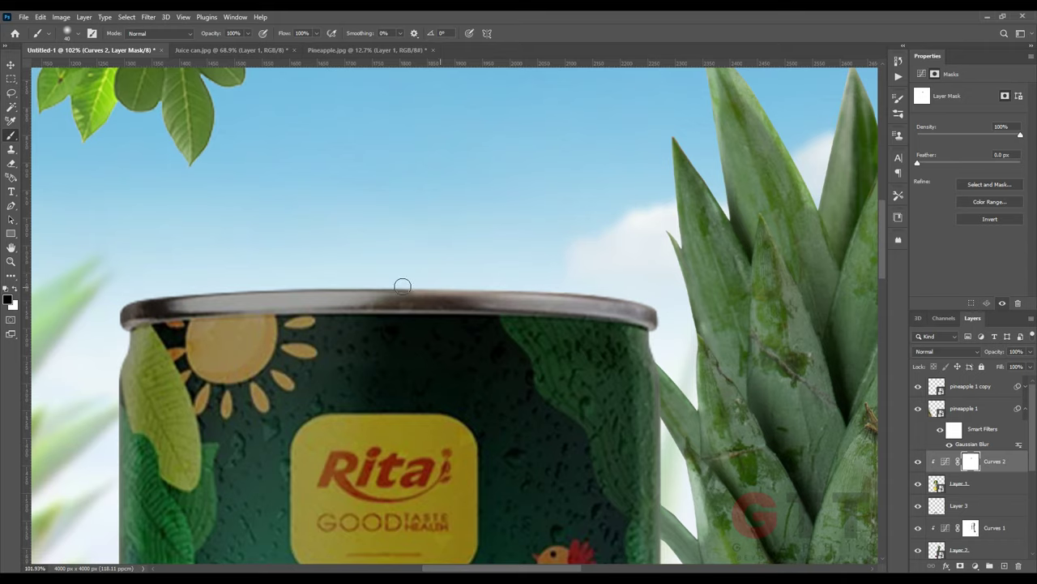
scroll(244, 251, "right", 5)
scroll(378, 208, "down", 2)
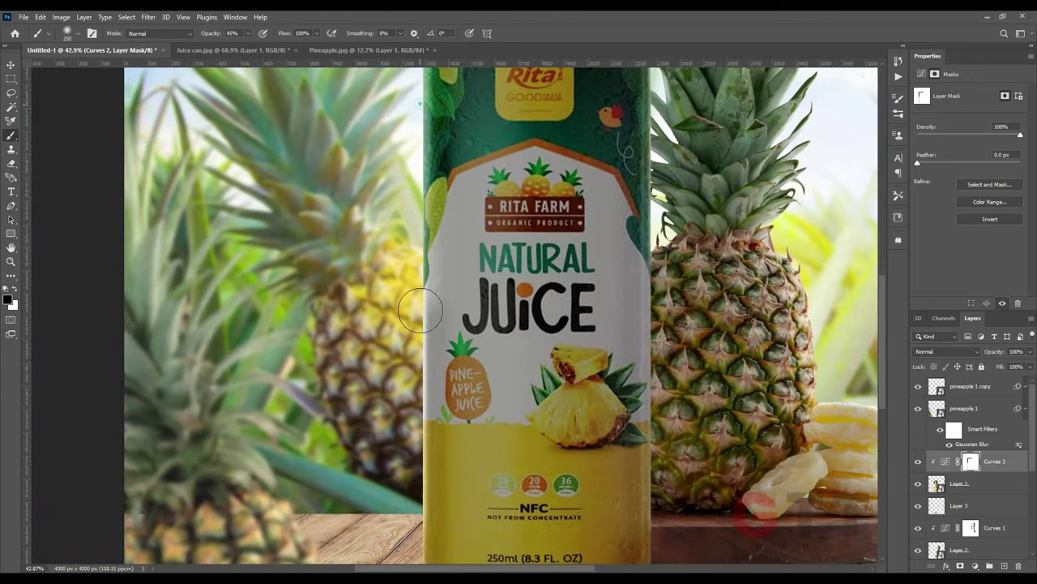
scroll(421, 309, "down", 2)
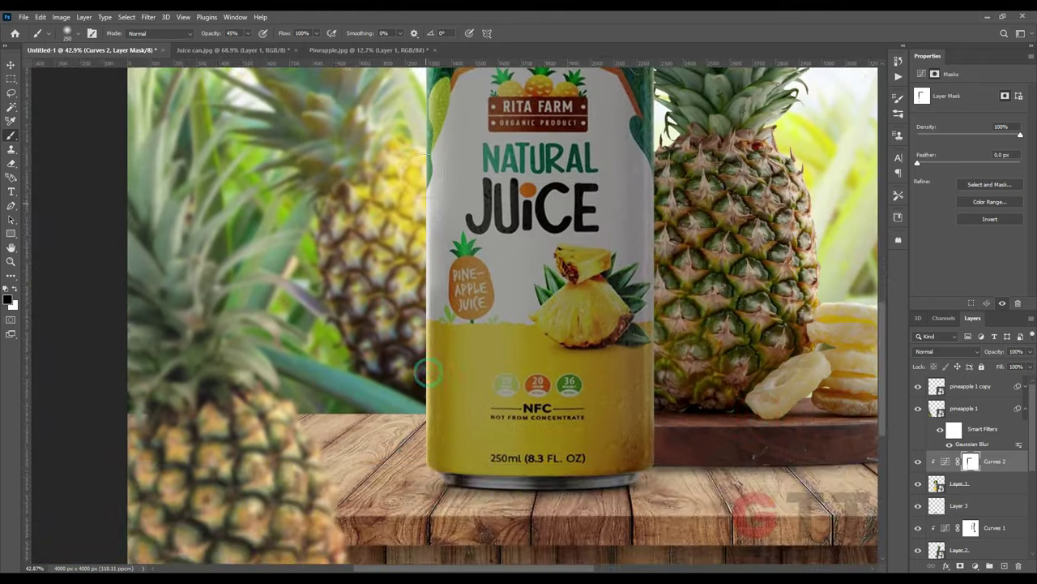
scroll(421, 310, "down", 2)
scroll(494, 161, "up", 1)
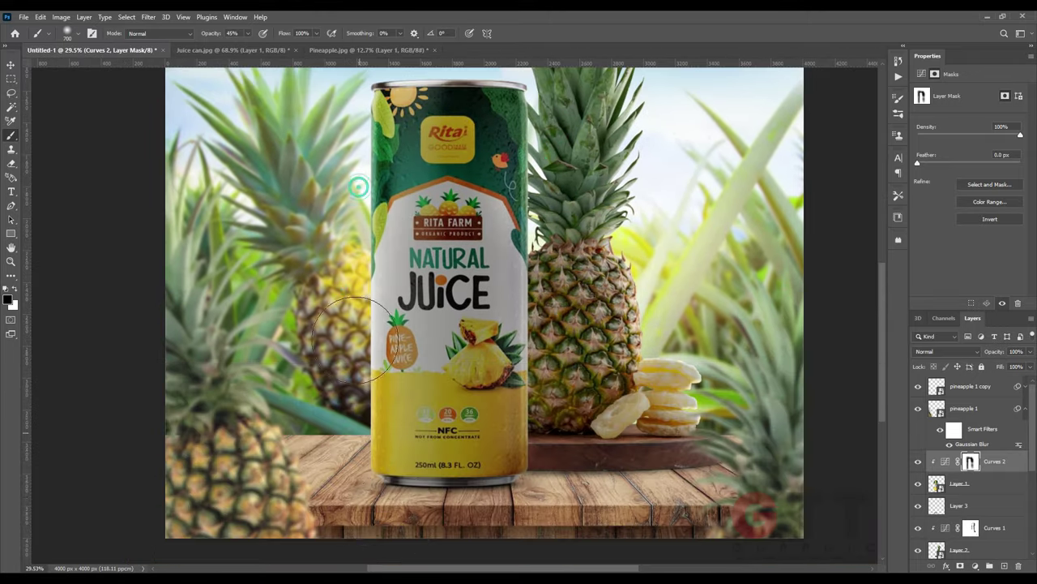
left_click(944, 460)
left_click_drag(990, 353, 983, 353)
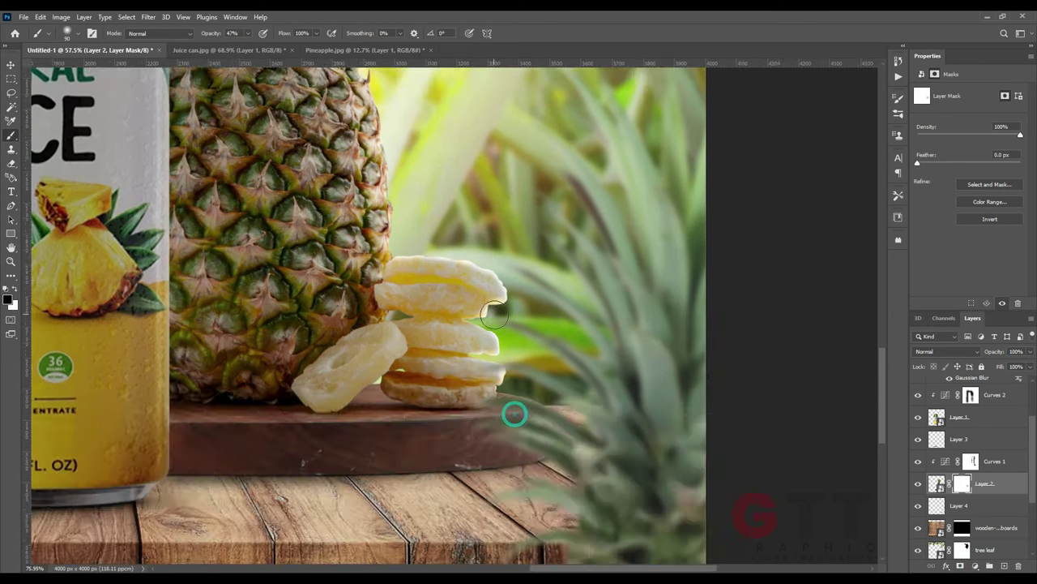
Step: Paint Layer 2's mask along the stacked dried slice edges, then zoom out to the full poster
scroll(458, 394, "up", 5)
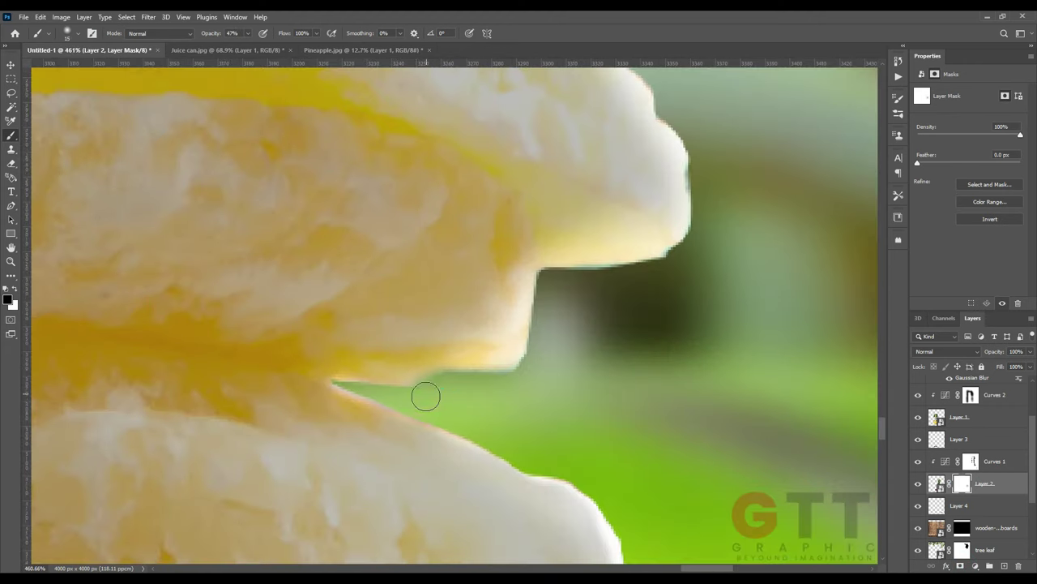
scroll(425, 395, "down", 1)
scroll(371, 359, "down", 2)
scroll(507, 433, "up", 3)
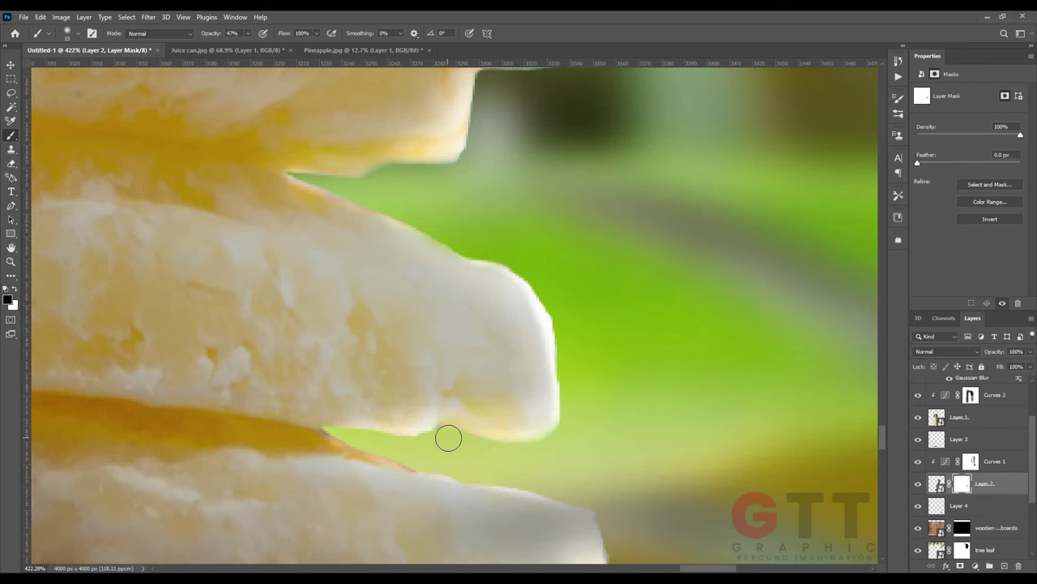
scroll(438, 461, "down", 1)
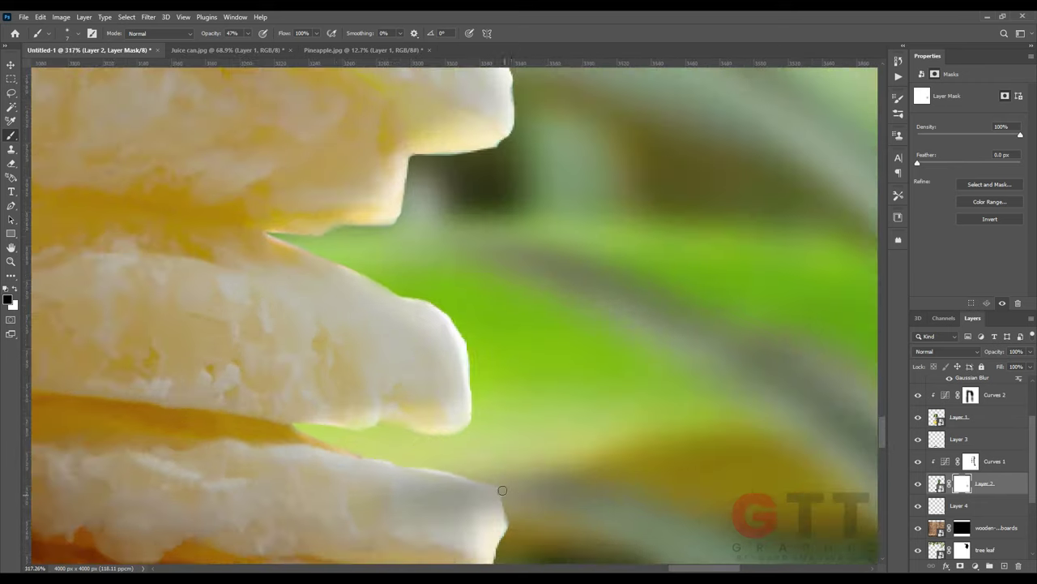
scroll(507, 429, "up", 1)
scroll(510, 501, "down", 1)
scroll(398, 297, "up", 1)
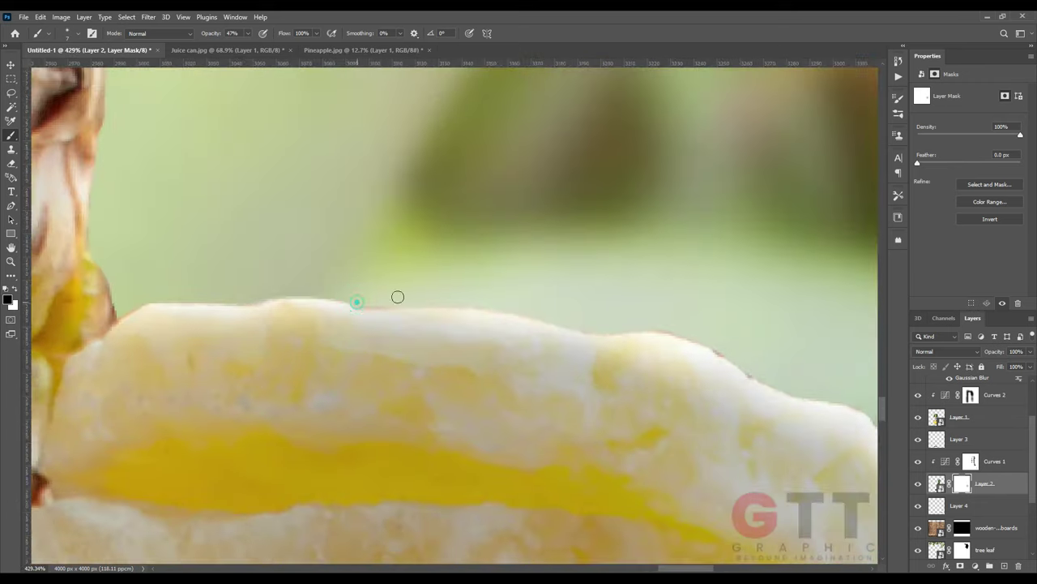
scroll(261, 300, "right", 3)
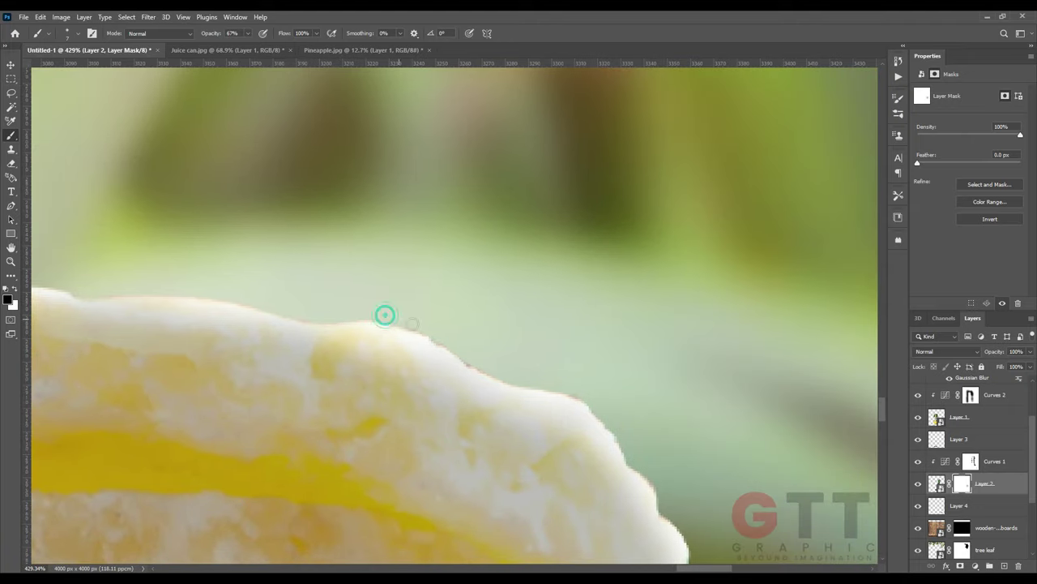
scroll(595, 407, "down", 5)
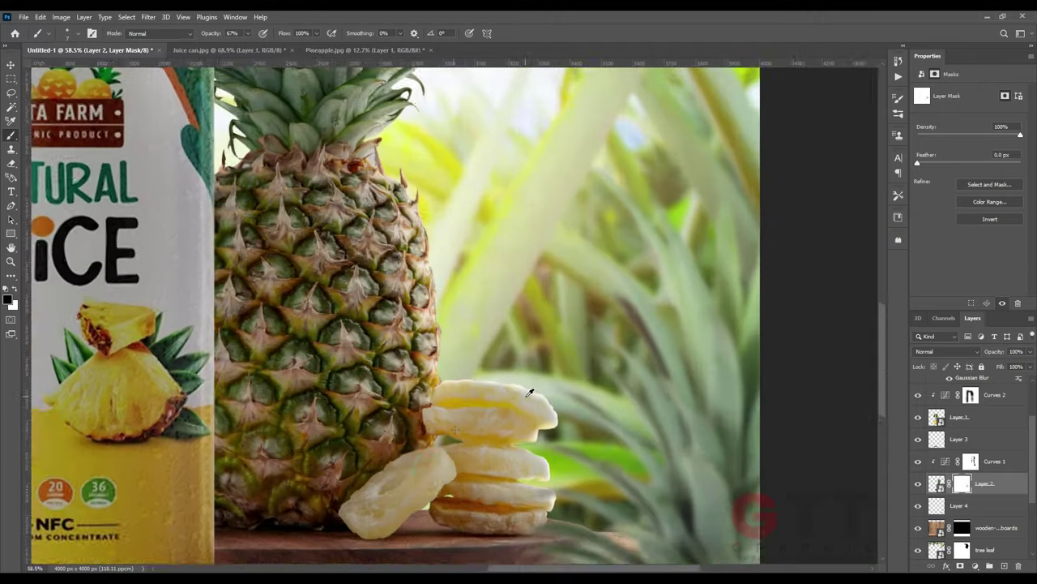
scroll(595, 407, "down", 3)
scroll(595, 407, "down", 3)
scroll(595, 406, "down", 3)
Step: Reduce the Curves 2 layer's opacity slightly further
key("v")
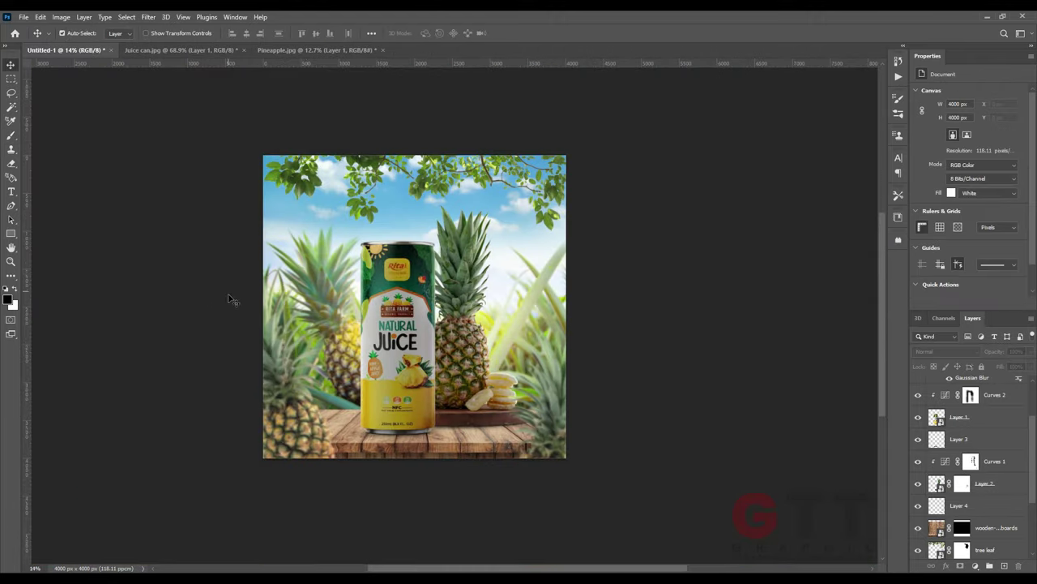
scroll(363, 332, "up", 1)
left_click(954, 397)
left_click_drag(984, 353, 978, 355)
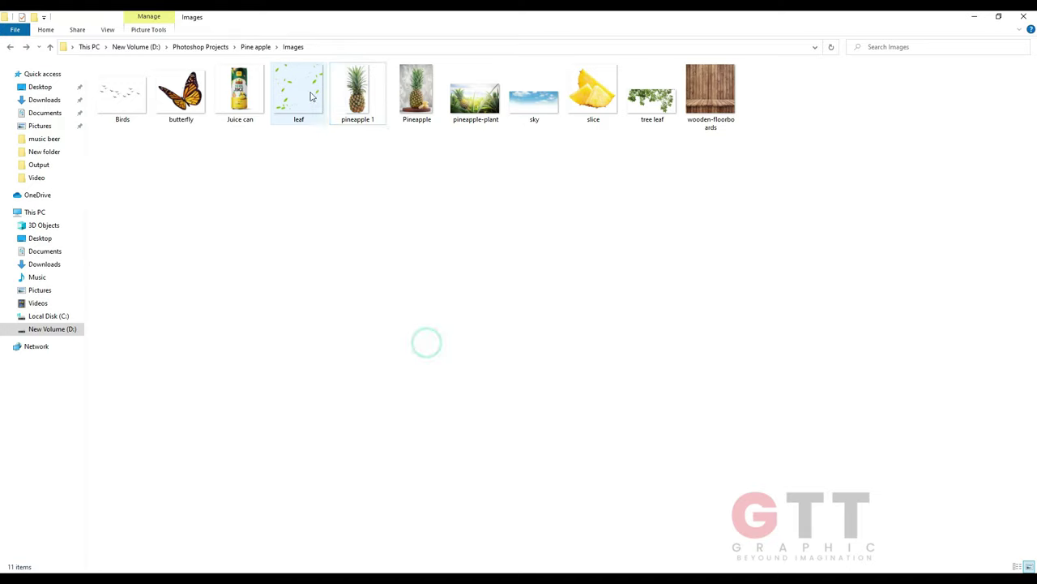
Step: Place leaf.png over the whole canvas, scaled to 120%
left_click_drag(297, 89, 373, 531)
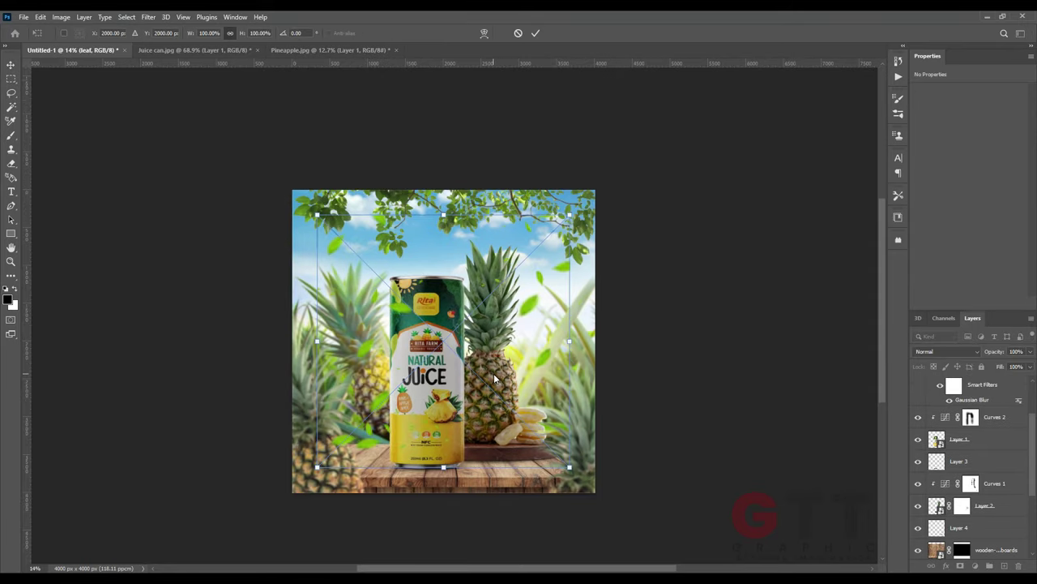
left_click_drag(570, 340, 595, 341)
left_click(353, 355)
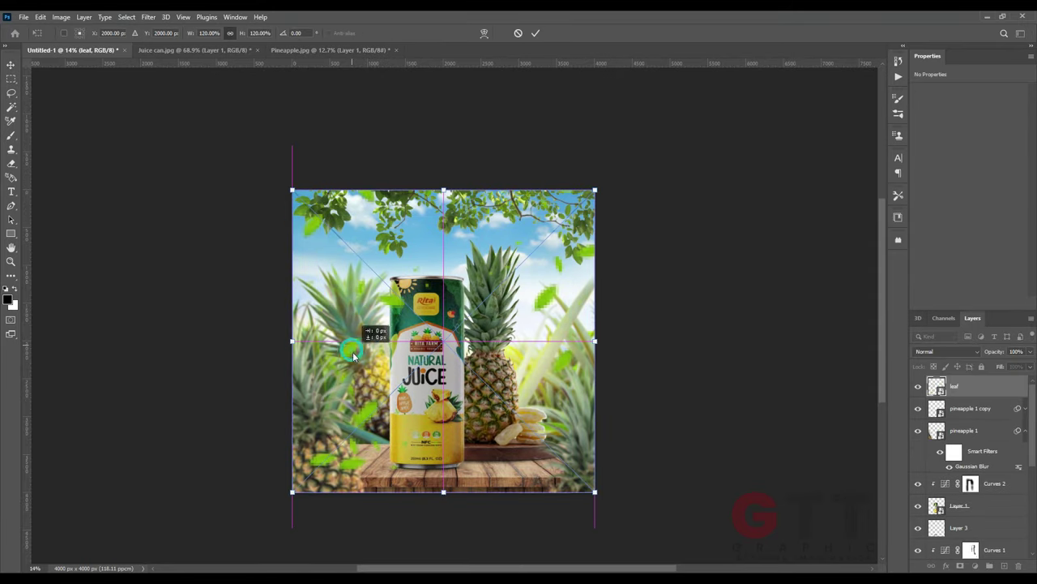
key("Return")
Step: Place the Birds image at about 35% scale in the upper-left sky
scroll(403, 387, "up", 2)
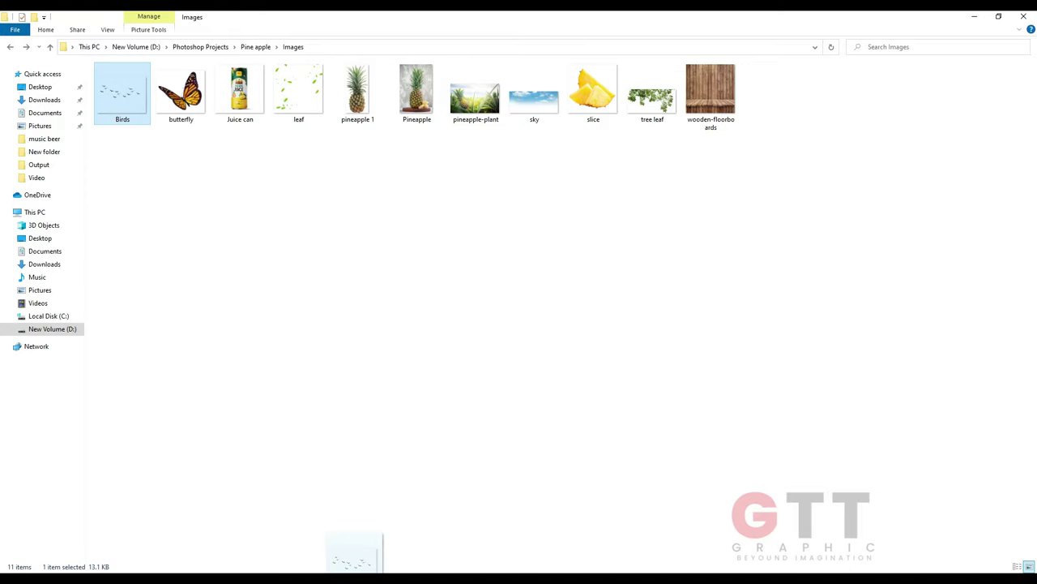
left_click_drag(121, 92, 348, 555)
scroll(489, 228, "up", 3)
mouse_move(501, 222)
left_mouse_down()
mouse_move(284, 222)
mouse_move(330, 162)
left_mouse_up()
Step: Commit the birds' placement and apply a slight Gaussian Blur to them
key("Return")
left_click(149, 16)
left_click(162, 22)
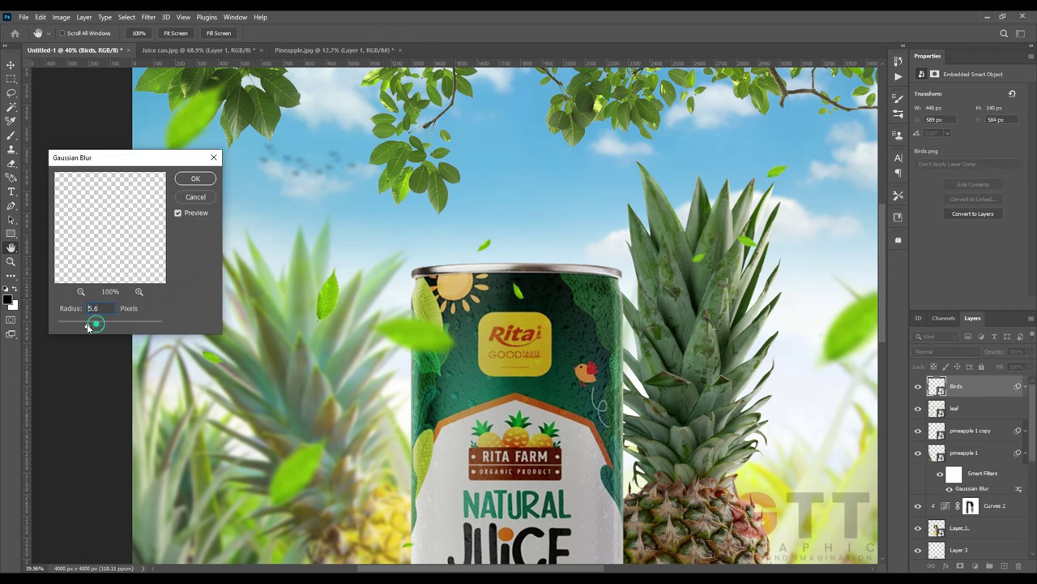
key("Return")
Step: Rotate the leaf overlay to about 149 degrees
key("ctrl+0")
key("ctrl+t")
mouse_move(498, 306)
left_mouse_down()
mouse_move(251, 425)
mouse_move(199, 341)
left_mouse_up()
key("Return")
Step: Add a Color Balance adjustment with midtones set to +30, -22, +100
left_click(984, 565)
left_click(956, 470)
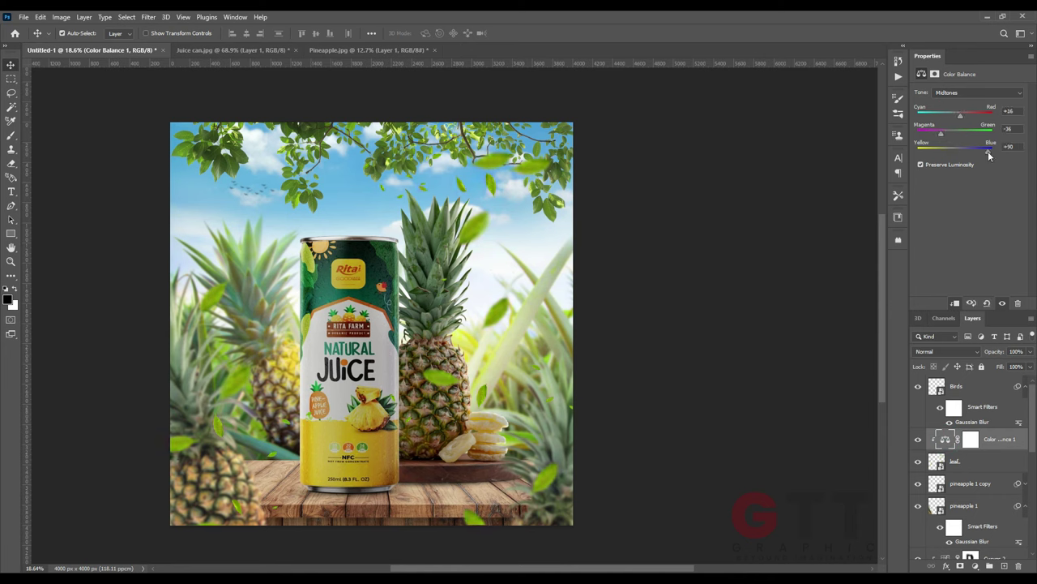
left_click_drag(962, 138, 940, 134)
left_click(961, 114)
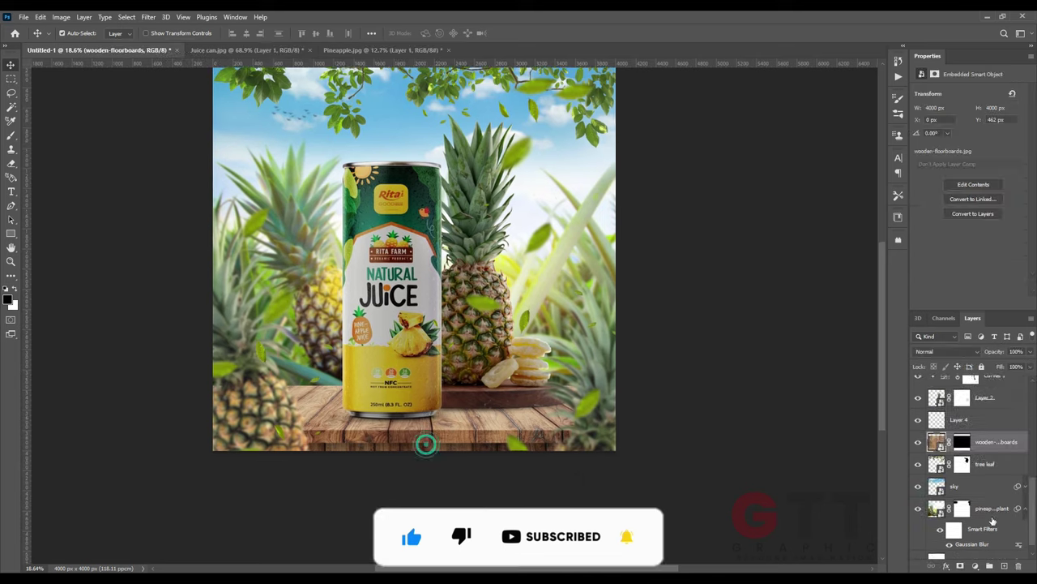
Step: Add a Curves 3 adjustment above the wooden boards with its top point pulled down
left_click(975, 566)
left_click(973, 436)
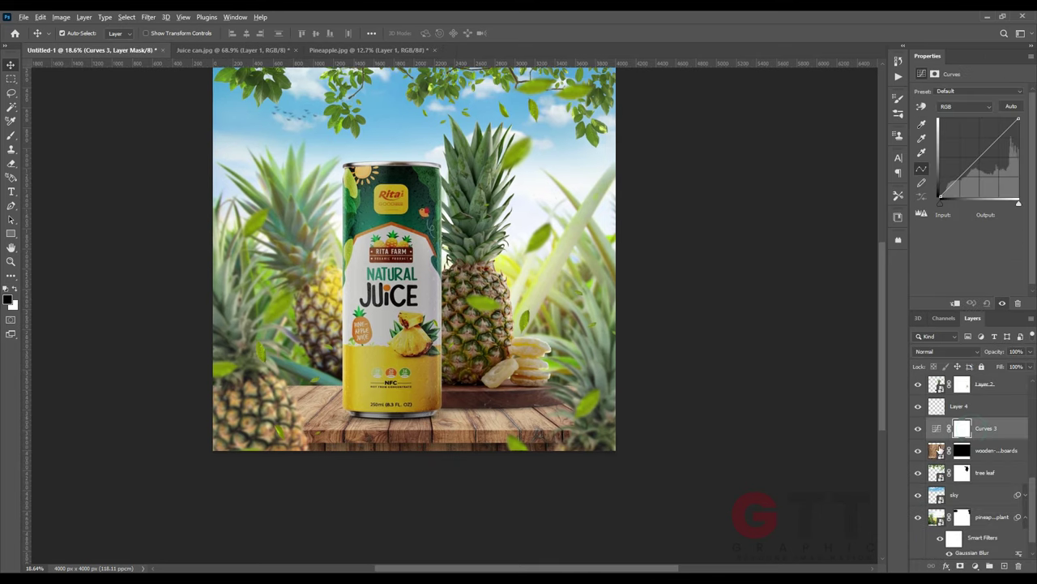
left_click_drag(1019, 119, 1018, 149)
left_click(971, 428)
Step: Paint the Curves 3 mask across the wooden tabletop with the Brush
key("b")
scroll(310, 390, "up", 2)
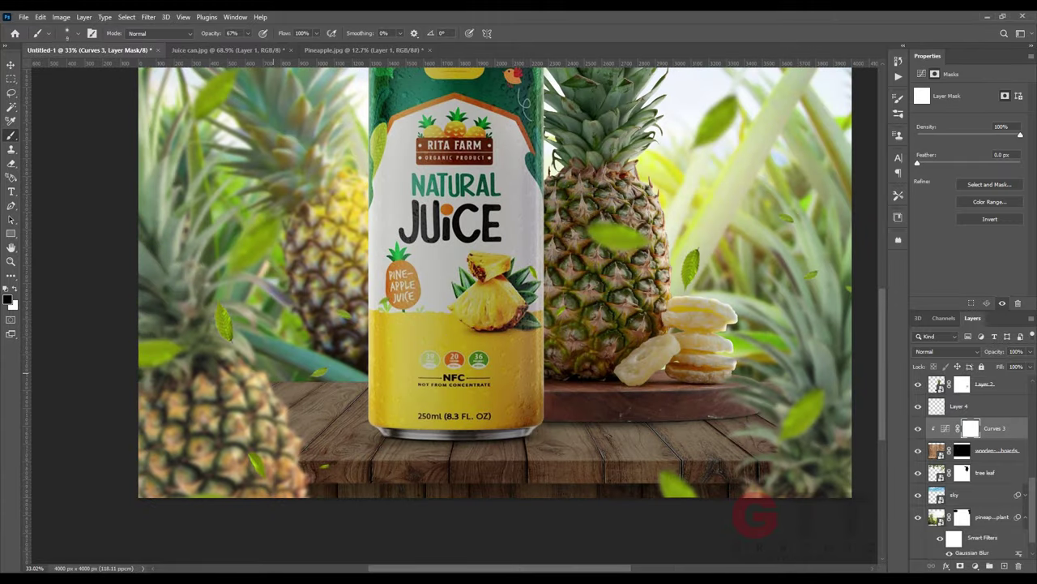
scroll(418, 398, "up", 2)
scroll(701, 361, "right", 5)
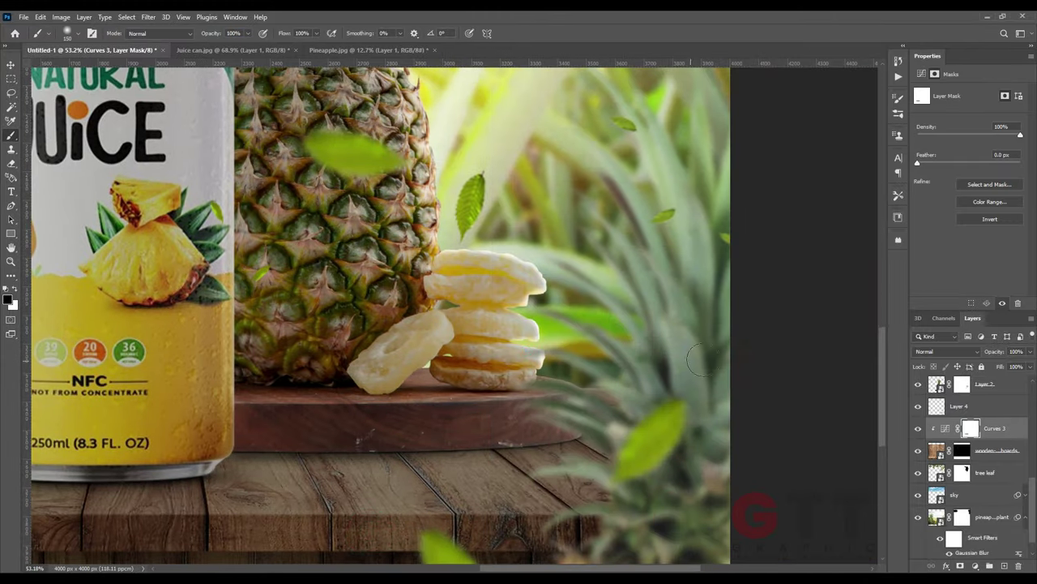
scroll(567, 365, "left", 5)
scroll(243, 381, "down", 1)
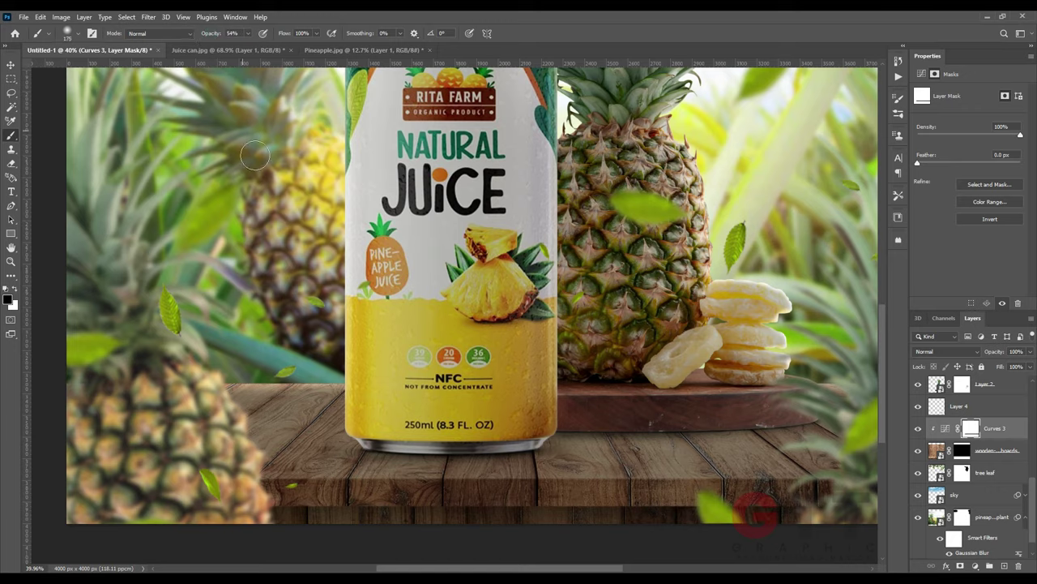
scroll(254, 156, "right", 5)
scroll(283, 194, "left", 4)
scroll(317, 235, "down", 1)
Step: Continue the tabletop mask with a larger brush for broad strokes, then a smaller one for detail
key("bracketright")
key("bracketright")
key("bracketright")
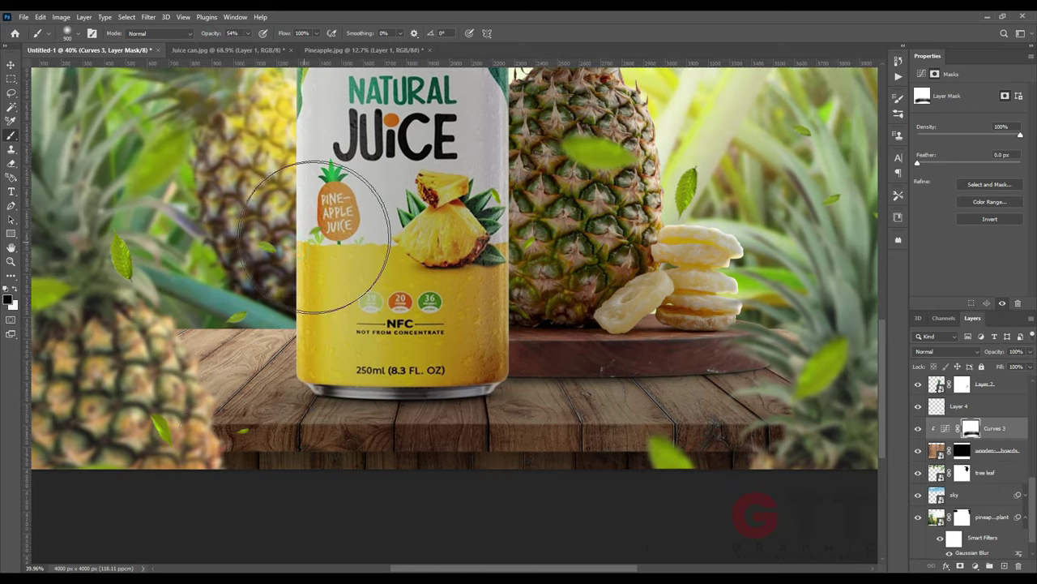
scroll(568, 283, "right", 2)
scroll(778, 313, "down", 1)
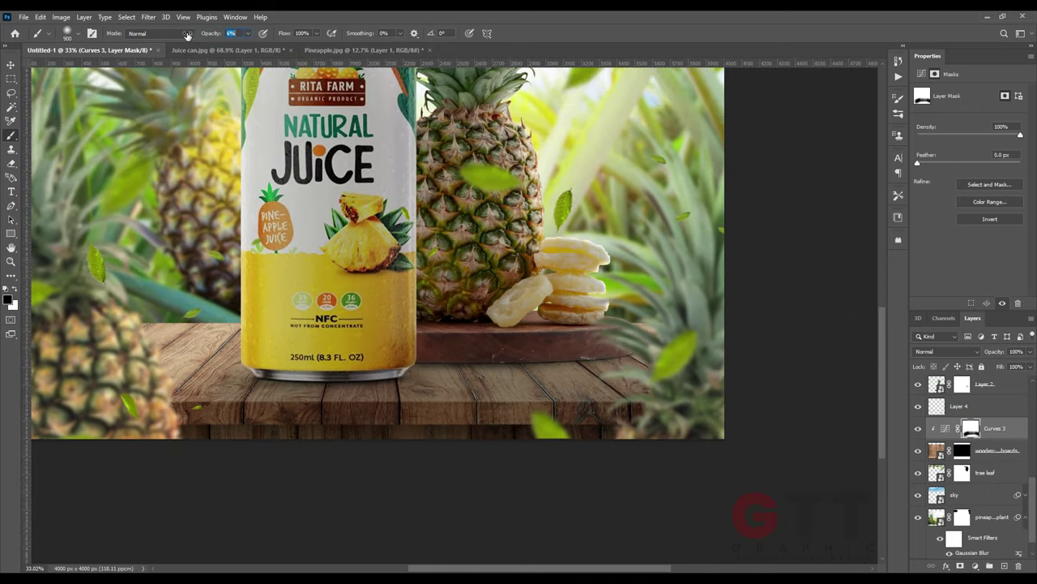
scroll(608, 332, "down", 2)
scroll(256, 350, "up", 1)
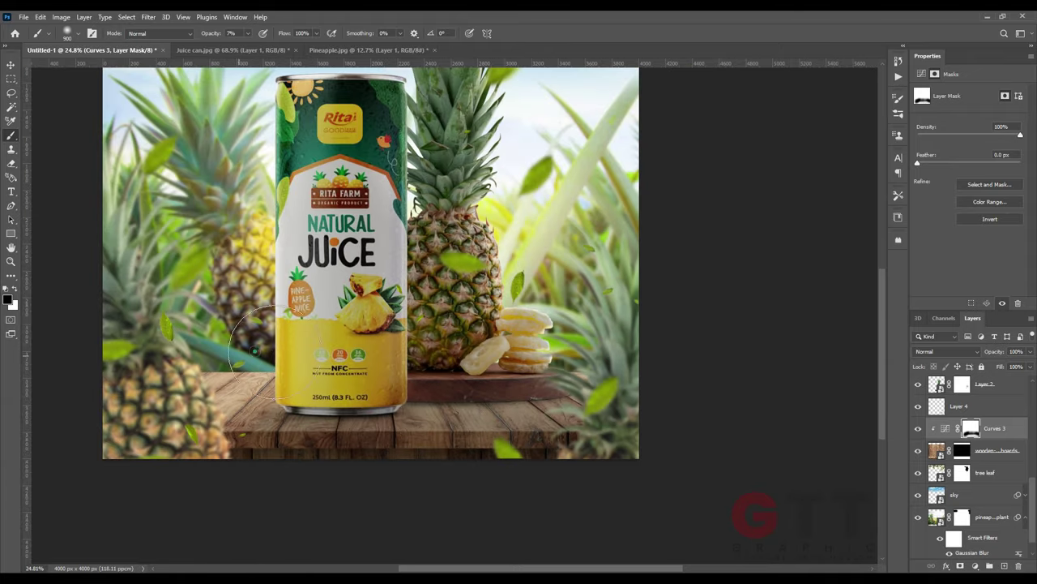
scroll(478, 391, "down", 2)
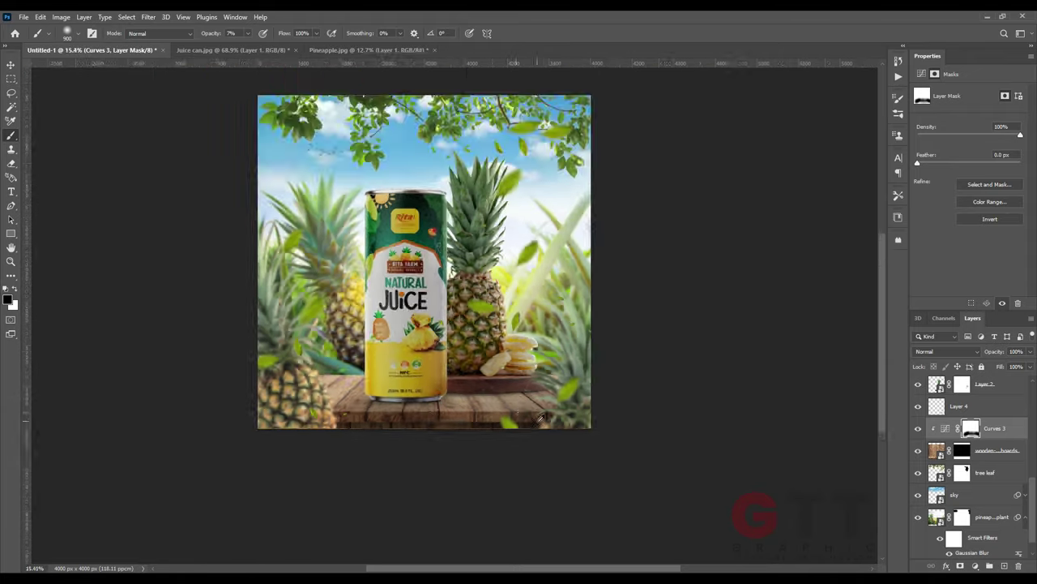
scroll(503, 409, "up", 3)
key("bracketleft")
key("bracketleft")
key("bracketleft")
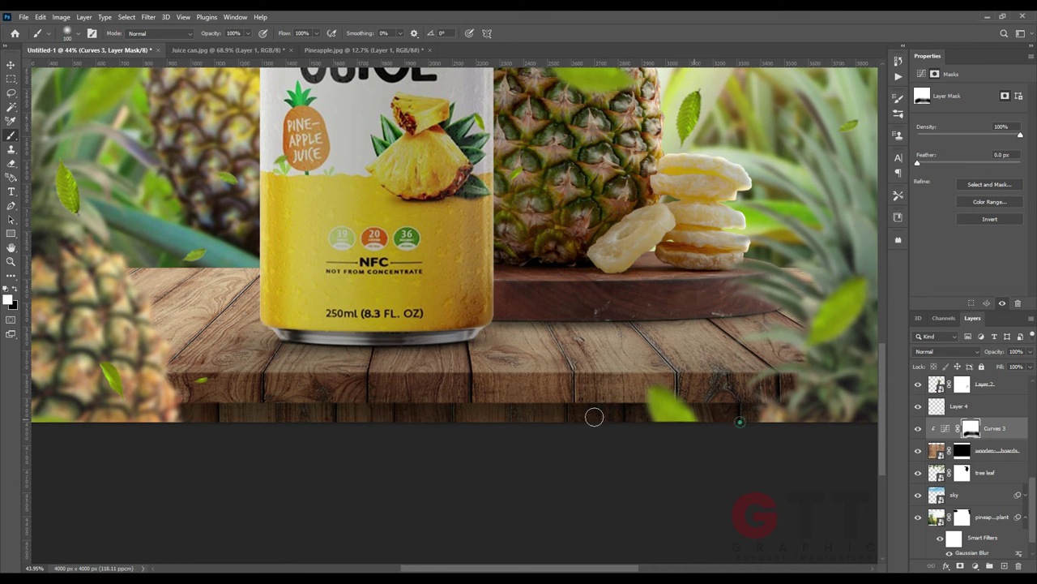
key("ctrl+0")
key("v")
left_click(974, 566)
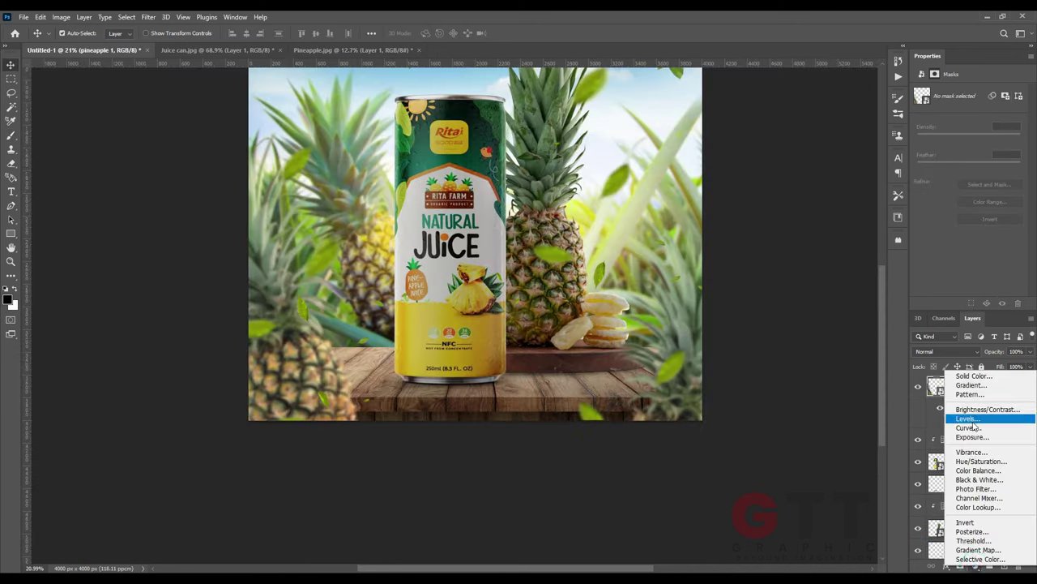
left_click(976, 417)
left_click_drag(1020, 119, 1019, 146)
key("b")
scroll(304, 273, "up", 2)
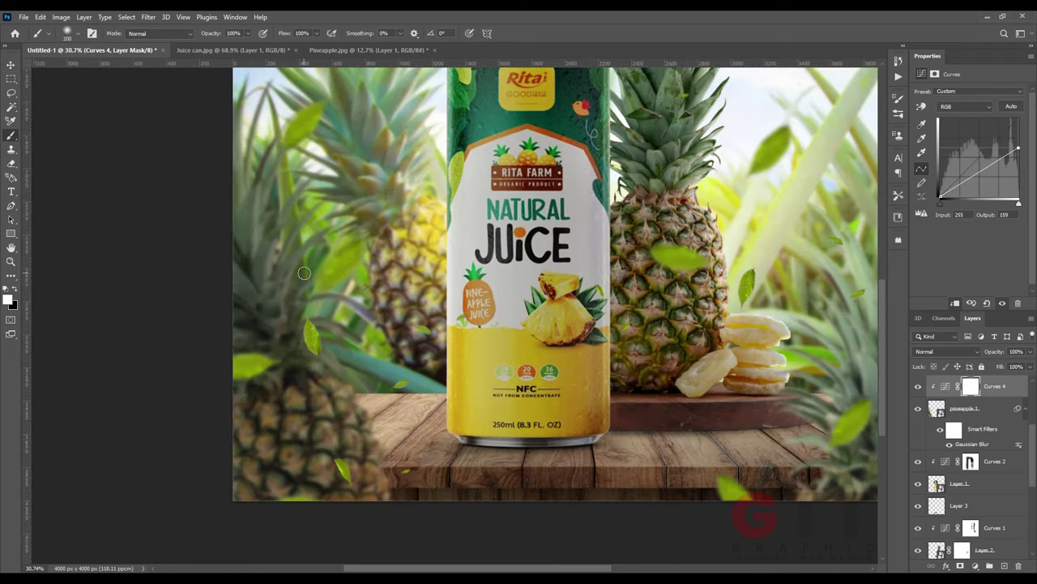
left_click_drag(268, 162, 421, 486)
left_click_drag(243, 179, 324, 324)
scroll(643, 446, "down", 1)
left_click_drag(642, 446, 439, 496)
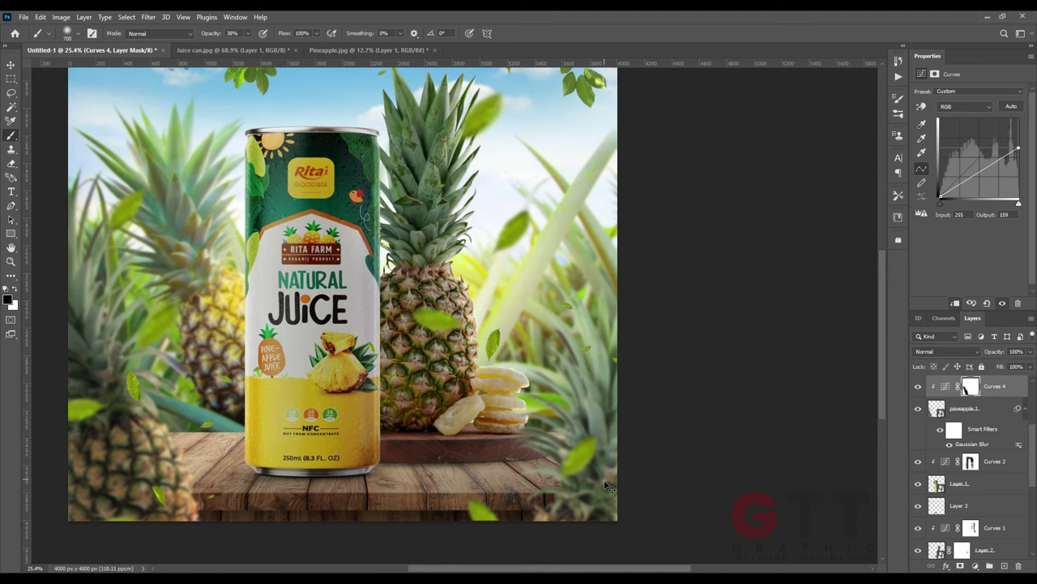
left_click(977, 565)
left_click(969, 425)
key("ctrl+alt+g")
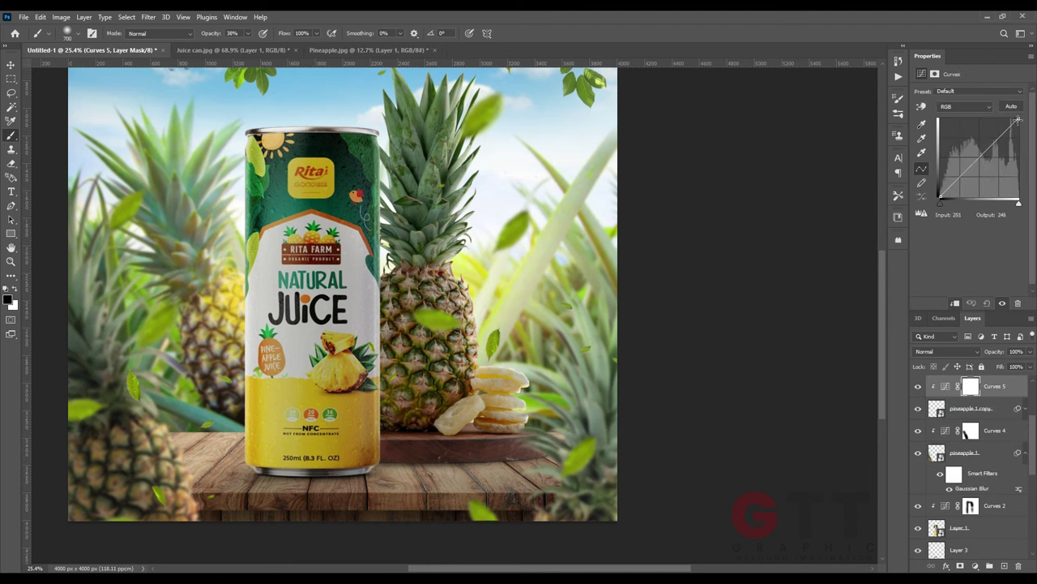
left_click_drag(1019, 118, 1019, 151)
mouse_move(525, 342)
left_mouse_down()
mouse_move(579, 220)
mouse_move(583, 332)
left_mouse_up()
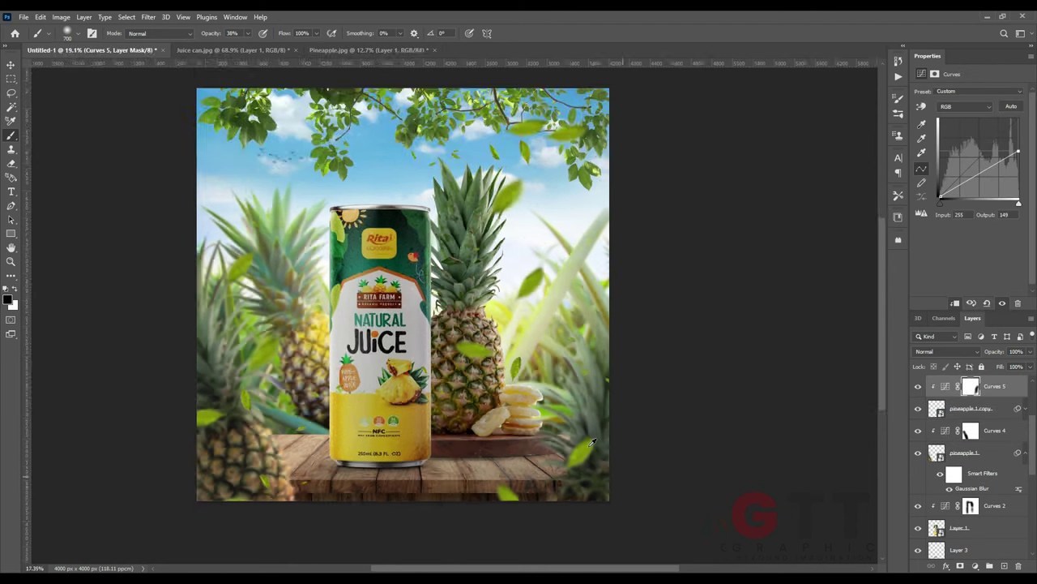
scroll(583, 243, "down", 3)
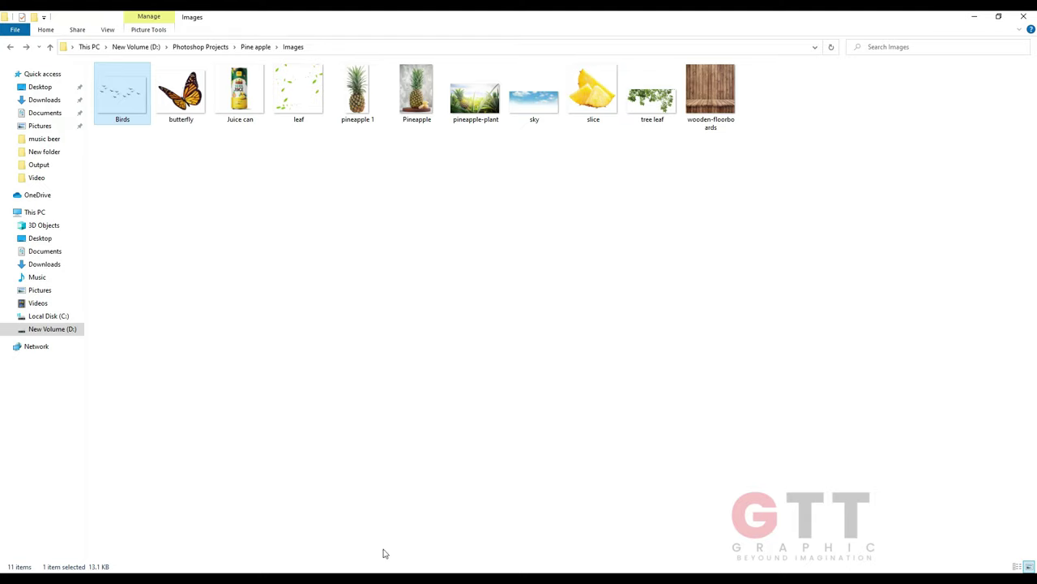
Step: Place slice.png, scale it and position it beside the can's base on the table
left_click_drag(591, 93, 546, 267)
left_click_drag(332, 320, 450, 454)
key("Return")
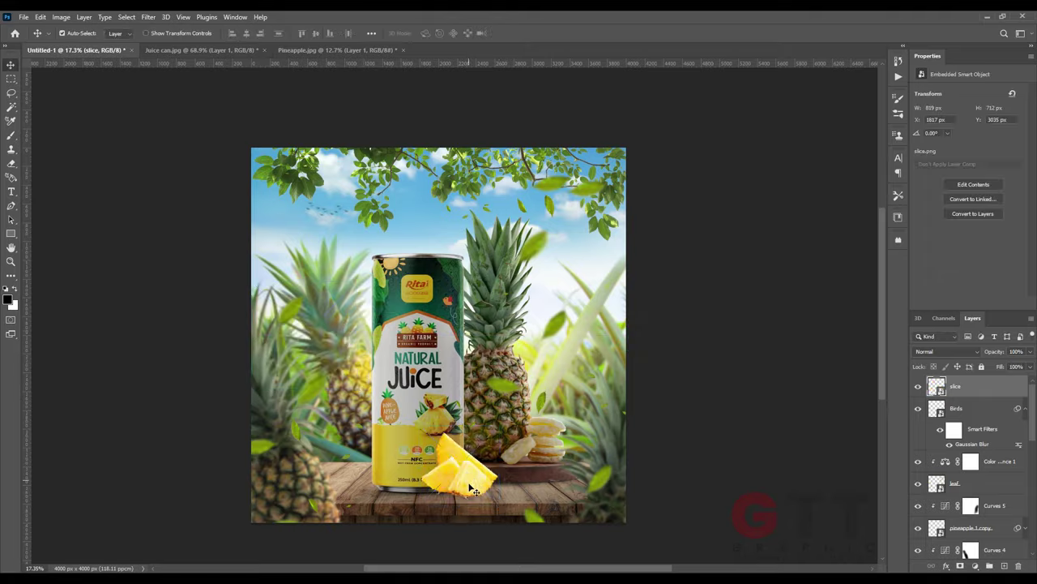
scroll(450, 462, "up", 5)
left_click_drag(381, 466, 461, 471)
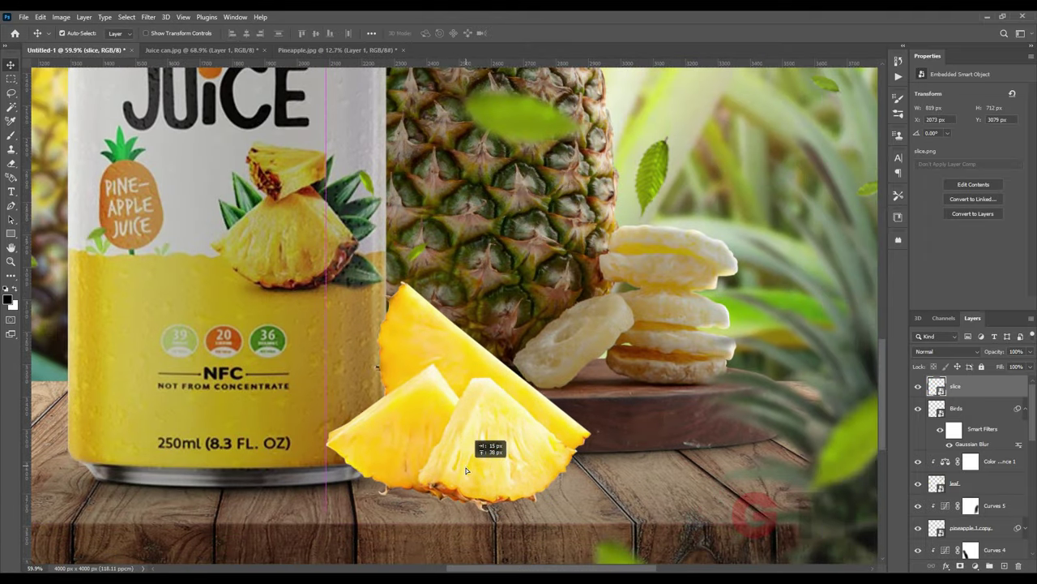
Step: Add a new shadow layer and set up a brush at 58% opacity
left_click(1004, 565)
key("b")
right_click(617, 350)
key("Escape")
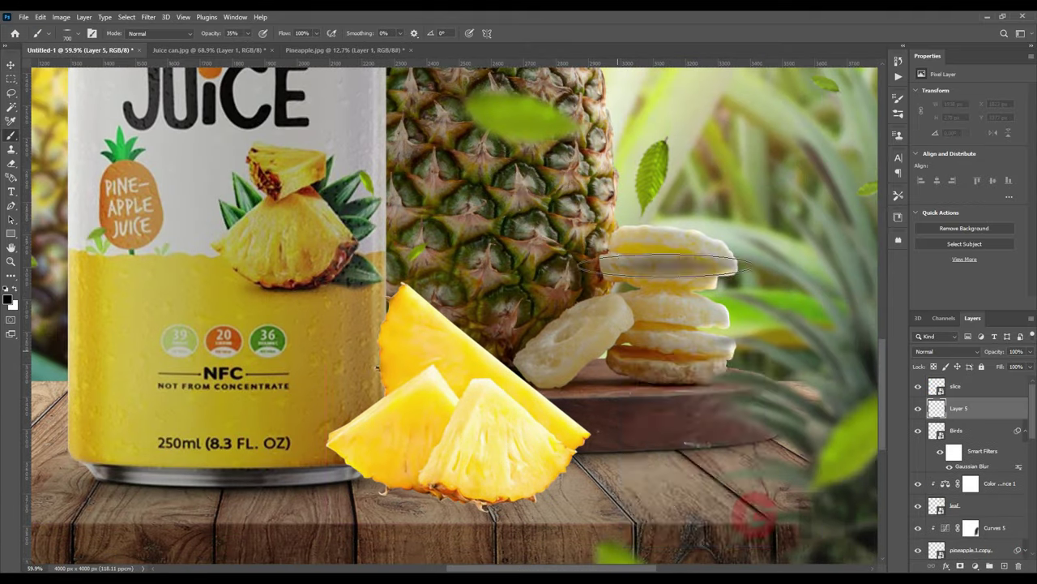
scroll(479, 469, "up", 5)
scroll(476, 466, "up", 1)
key("5")
key("8")
Step: Paint a soft dark shadow under the pineapple slice, enlarging the brush to 400
left_click_drag(567, 454, 477, 467)
scroll(478, 466, "down", 1)
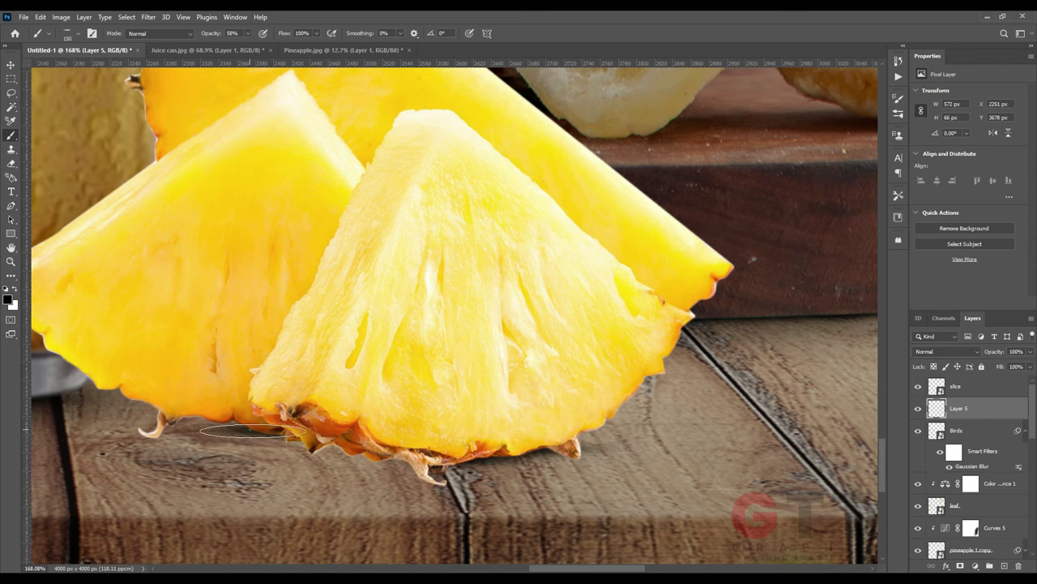
key("]")
key("]")
key("]")
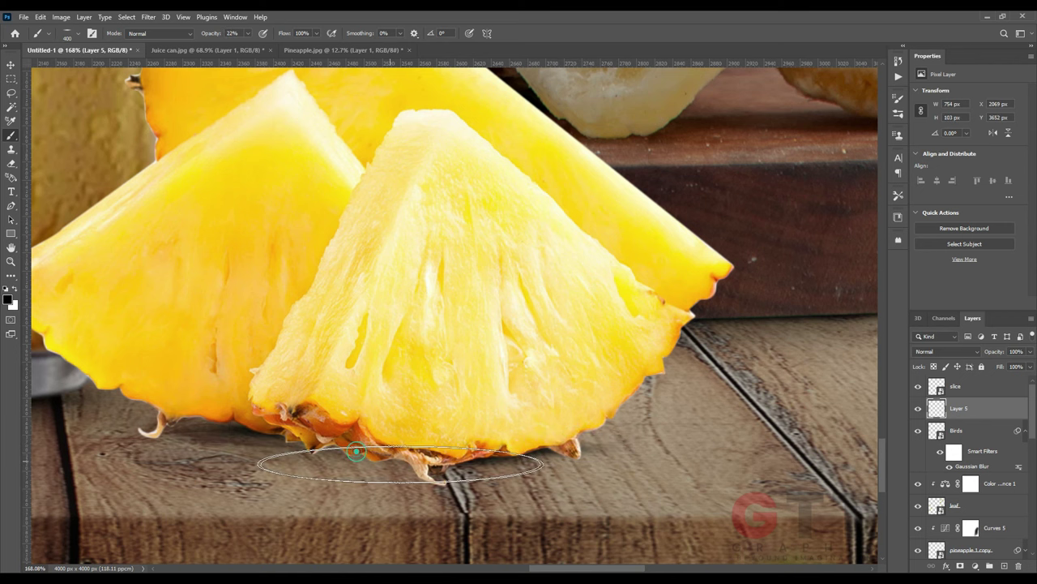
scroll(443, 460, "down", 9)
scroll(441, 460, "up", 1)
Step: Add a Curves adjustment clipped to the slice layer, lowering the top point to output 172
key("v")
left_click(459, 313)
left_click(964, 565)
left_click(989, 430)
left_click(940, 397, "alt")
left_click_drag(1019, 119, 1019, 145)
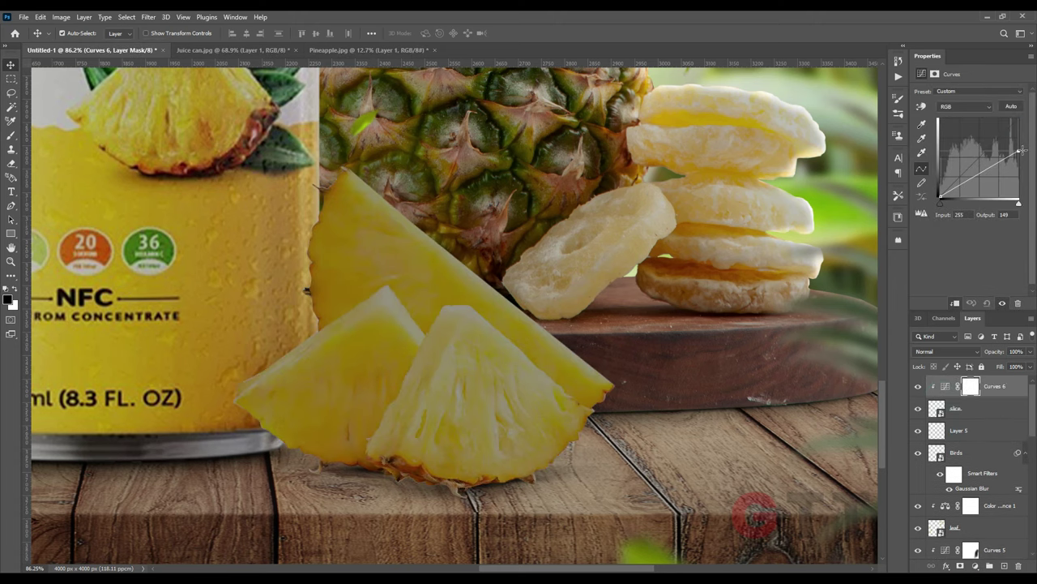
scroll(658, 392, "down", 8)
scroll(511, 393, "up", 4)
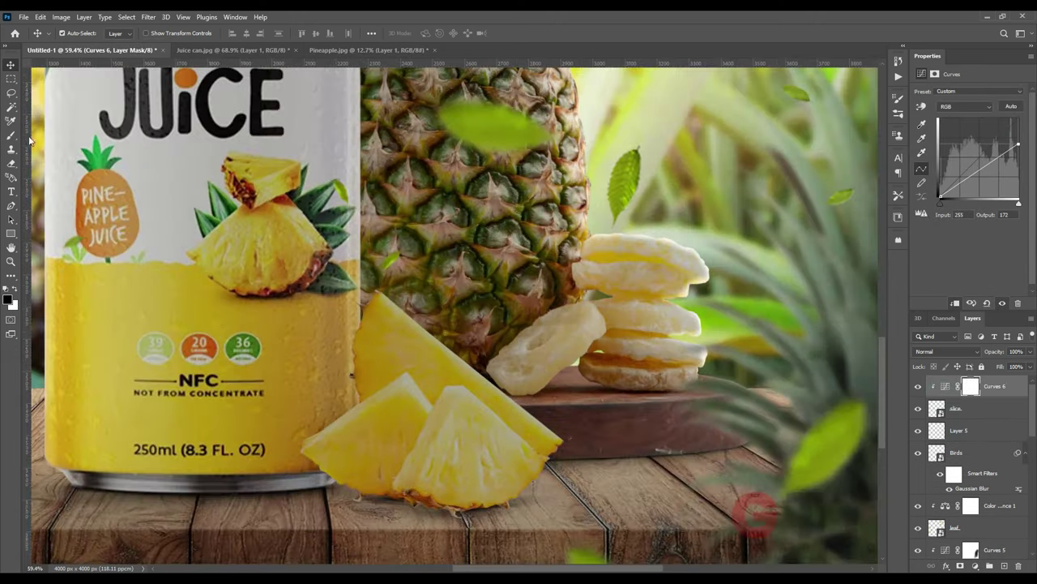
Step: Set up a soft brush with low opacity for mask painting
key("b")
right_click(231, 160)
scroll(450, 345, "up", 2)
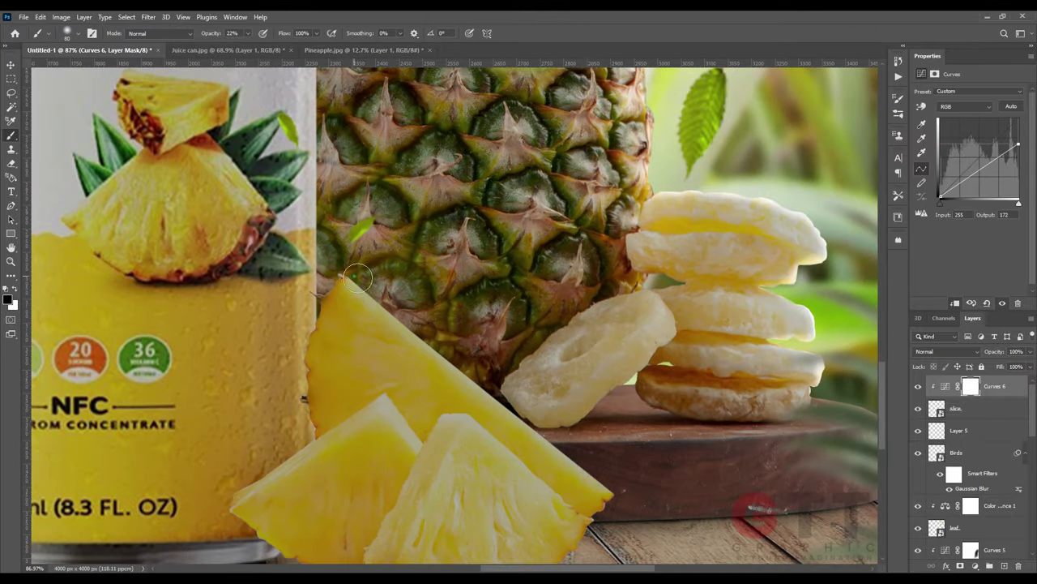
scroll(551, 421, "up", 2)
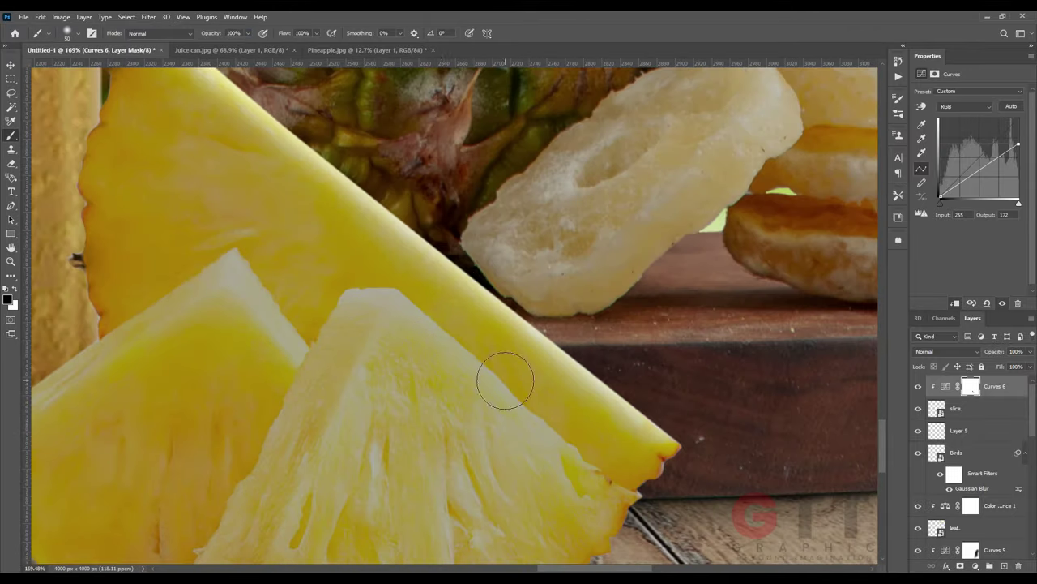
scroll(405, 297, "up", 1)
scroll(320, 219, "up", 1)
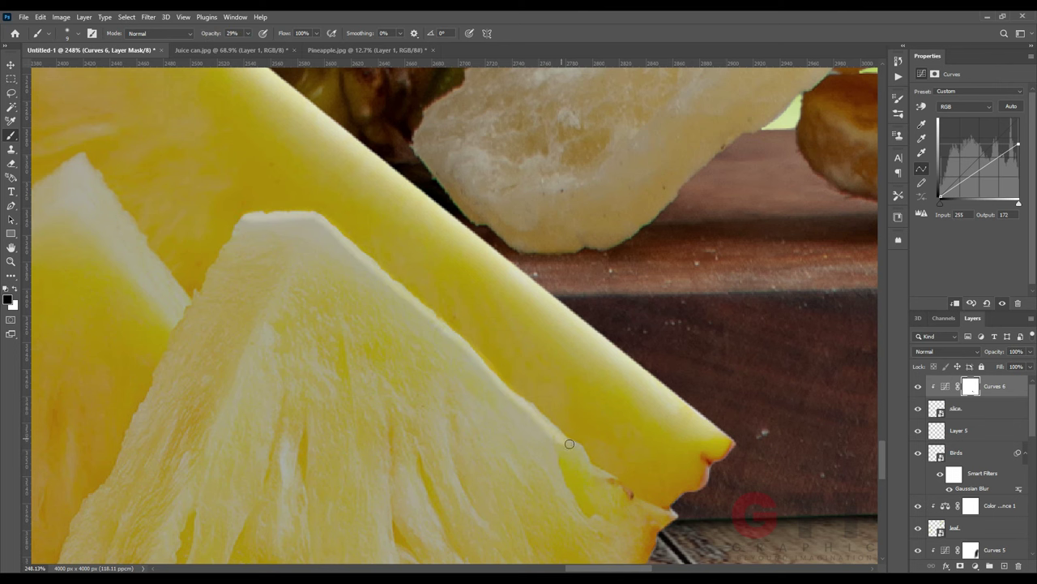
scroll(650, 508, "down", 3)
scroll(454, 308, "up", 2)
left_click(209, 33)
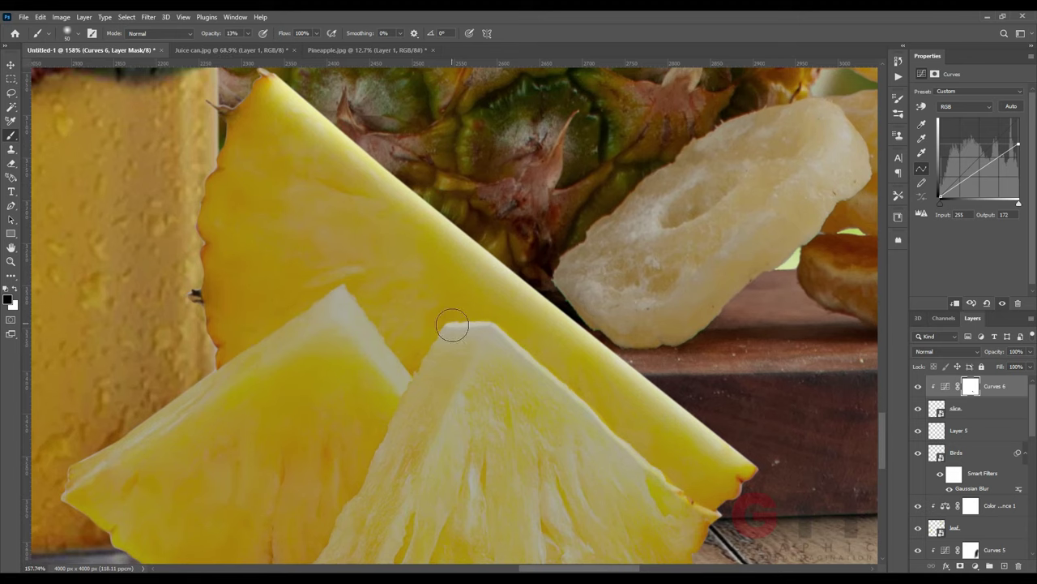
scroll(452, 326, "down", 2)
scroll(453, 326, "right", 2)
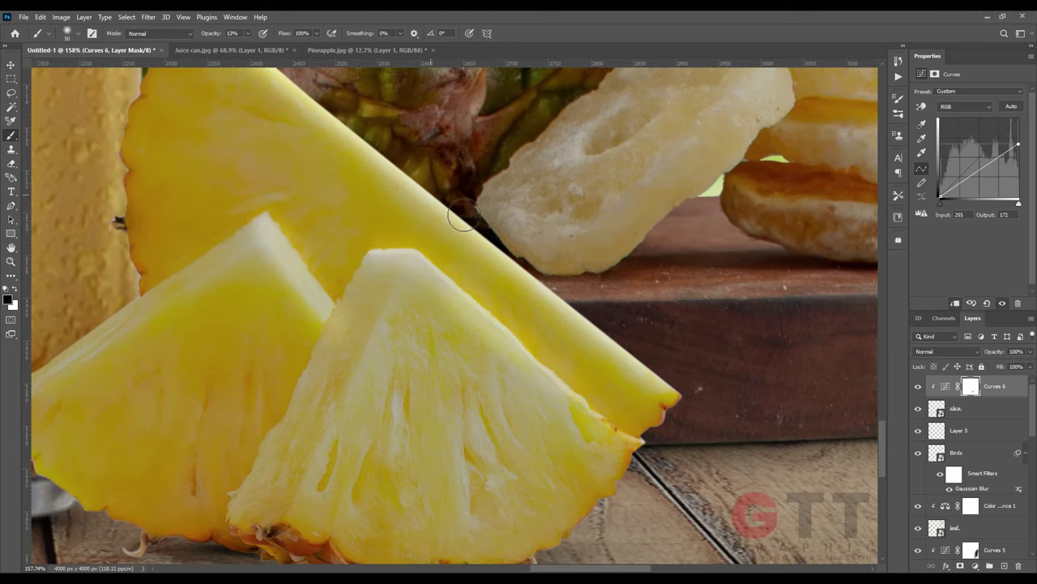
scroll(462, 217, "down", 3)
scroll(463, 216, "up", 1)
Step: Paint the Curves mask over the upper and front slices to brighten them, then add an Exposure adjustment
left_click(944, 386)
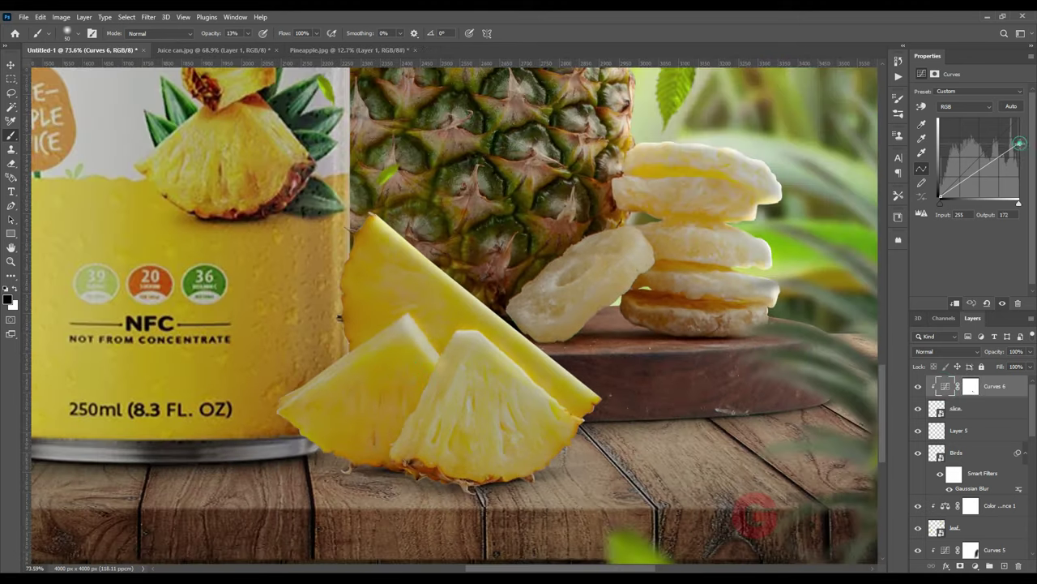
scroll(712, 359, "up", 1)
left_click(971, 386)
mouse_move(335, 225)
left_mouse_down()
mouse_move(459, 413)
mouse_move(496, 387)
left_mouse_up()
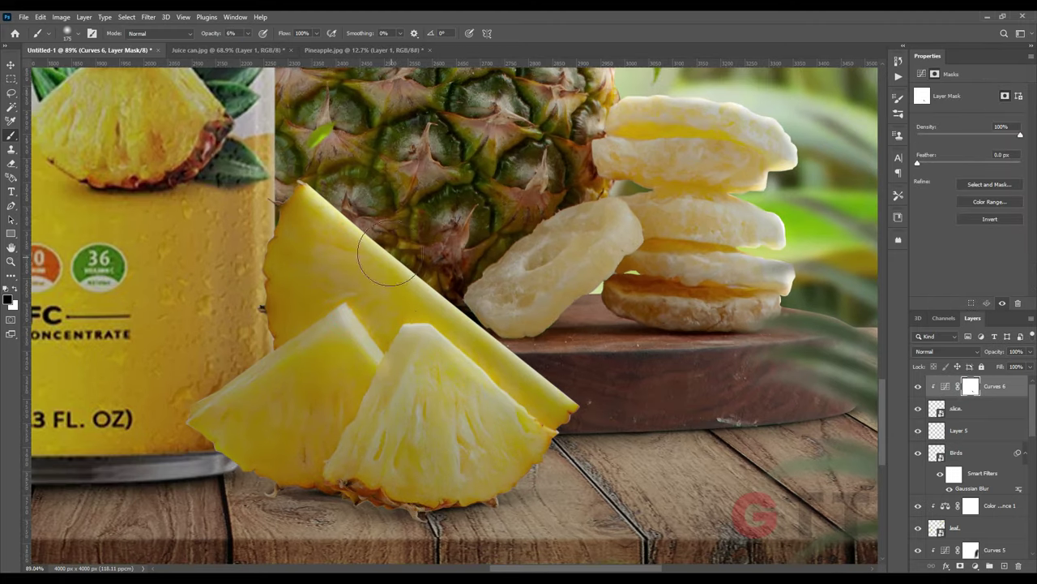
scroll(389, 253, "down", 3)
scroll(389, 253, "down", 1)
scroll(389, 253, "up", 4)
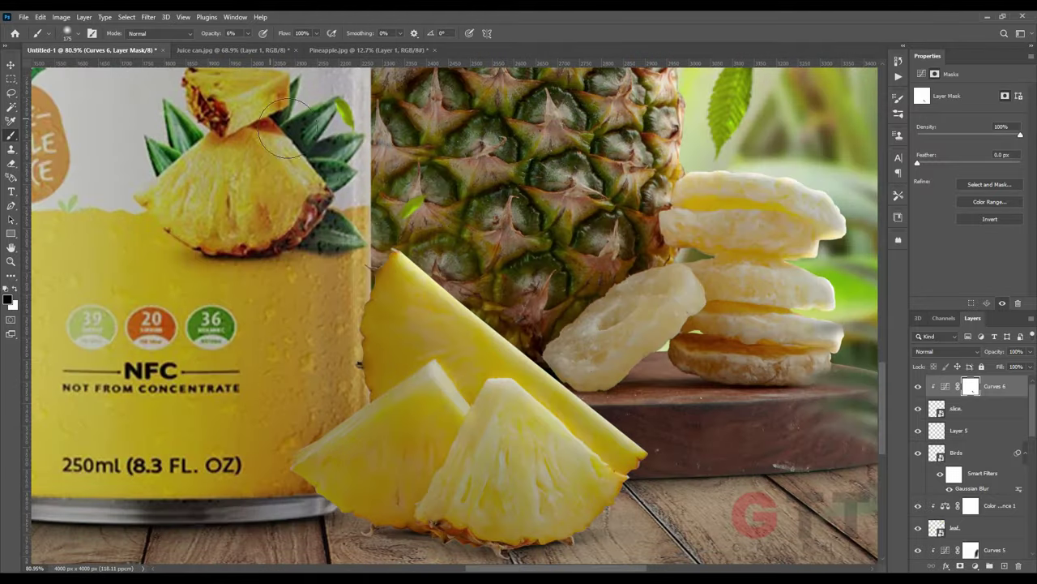
mouse_move(511, 408)
left_mouse_down()
mouse_move(544, 440)
mouse_move(440, 432)
left_mouse_up()
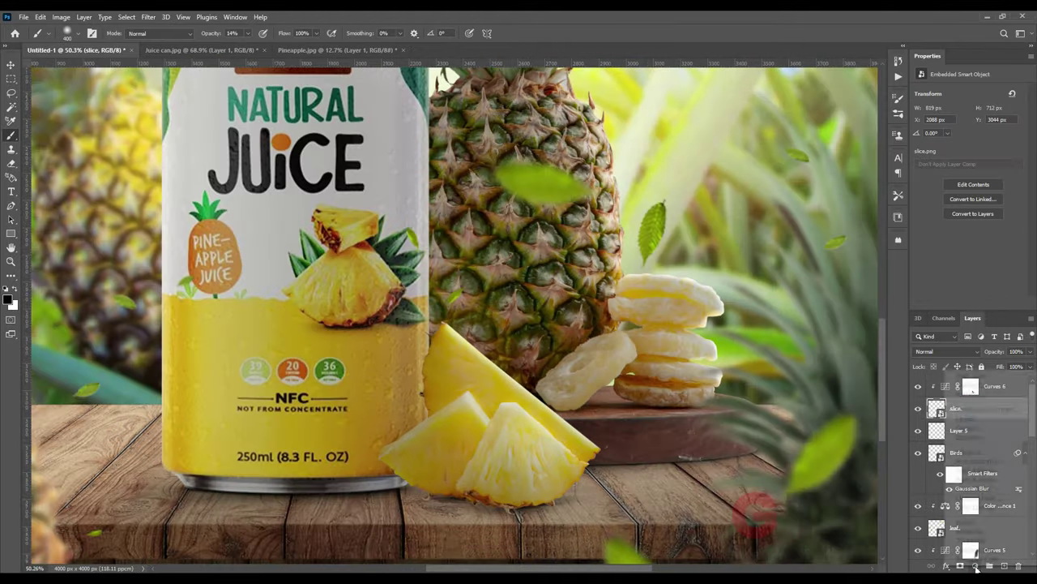
left_click(976, 566)
left_click(974, 437)
Step: Set Exposure 1 to about -0.31 exposure and 0.85 gamma, then reselect Layer 5
left_click_drag(970, 121, 968, 123)
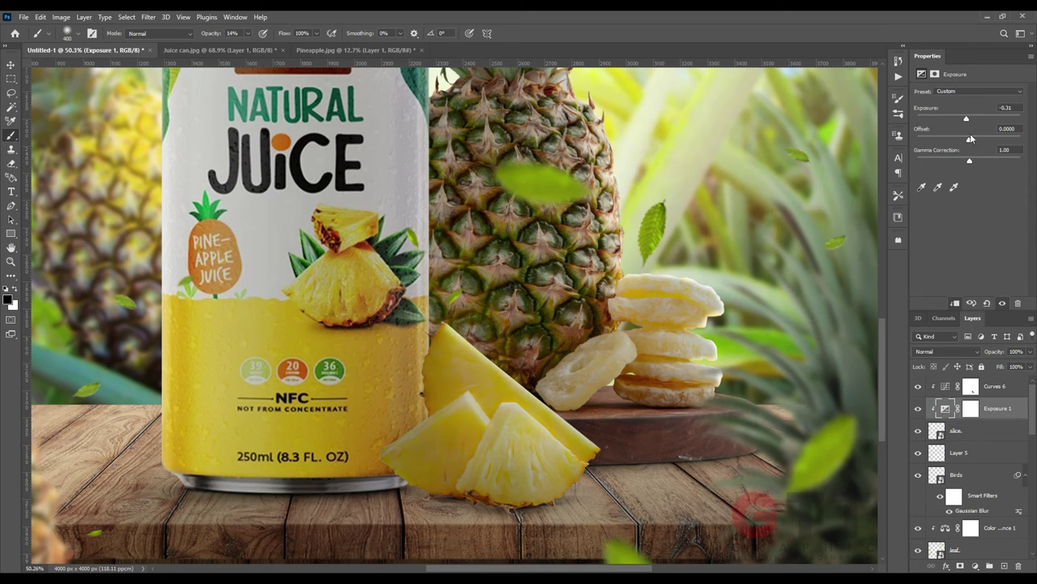
left_click_drag(975, 162, 968, 140)
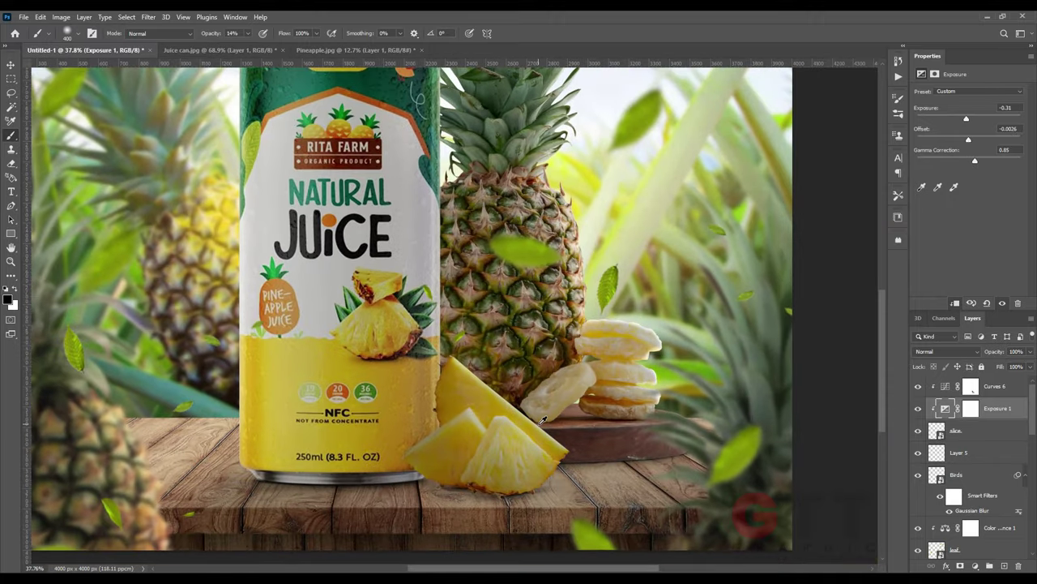
scroll(543, 419, "up", 2)
left_click(970, 386)
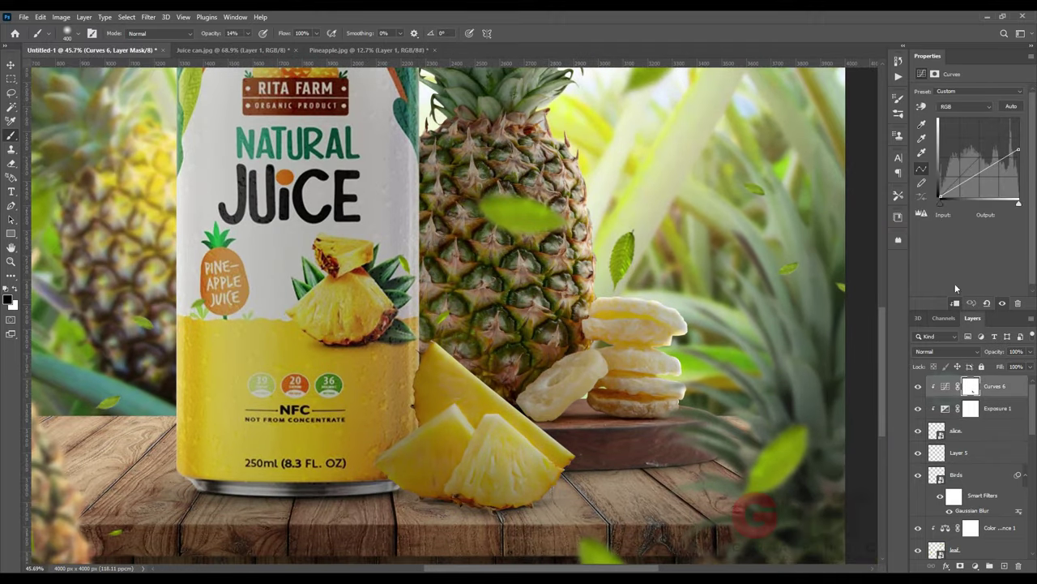
left_click(970, 407)
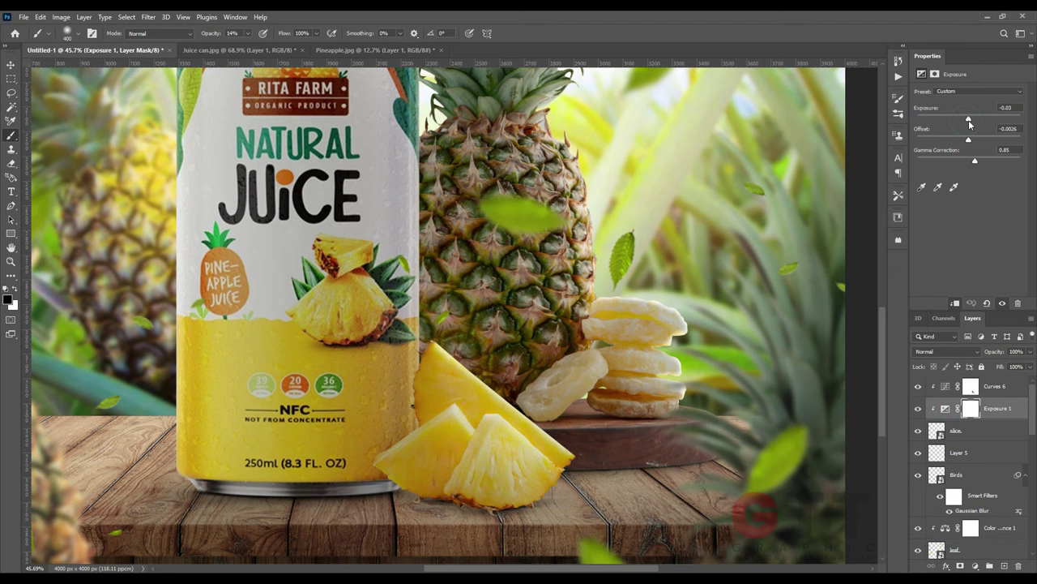
left_click(959, 452)
Step: Choose the Soft Round brush with a 0° angle and size 300
right_click(438, 387)
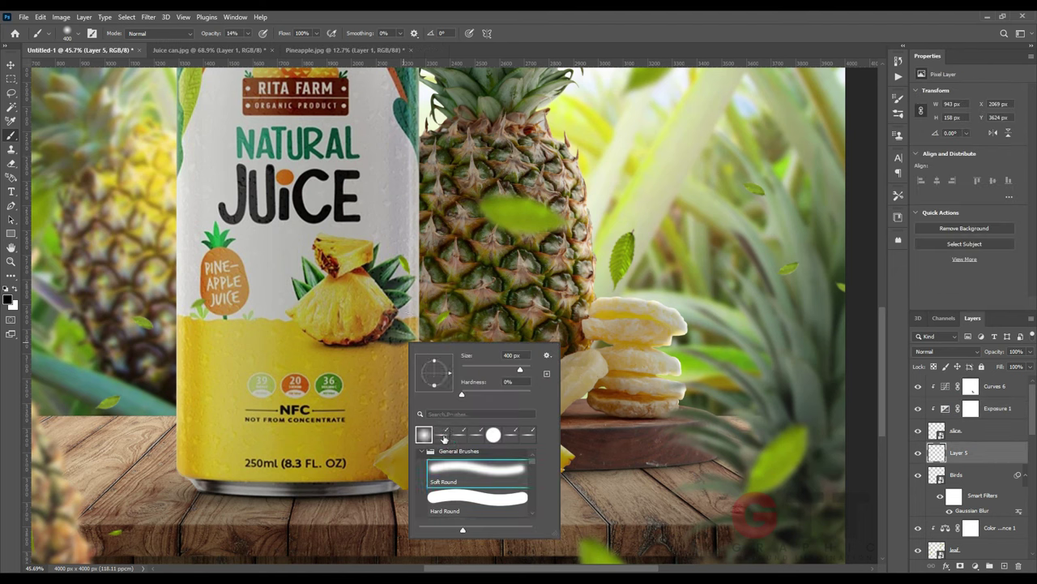
right_click(501, 338)
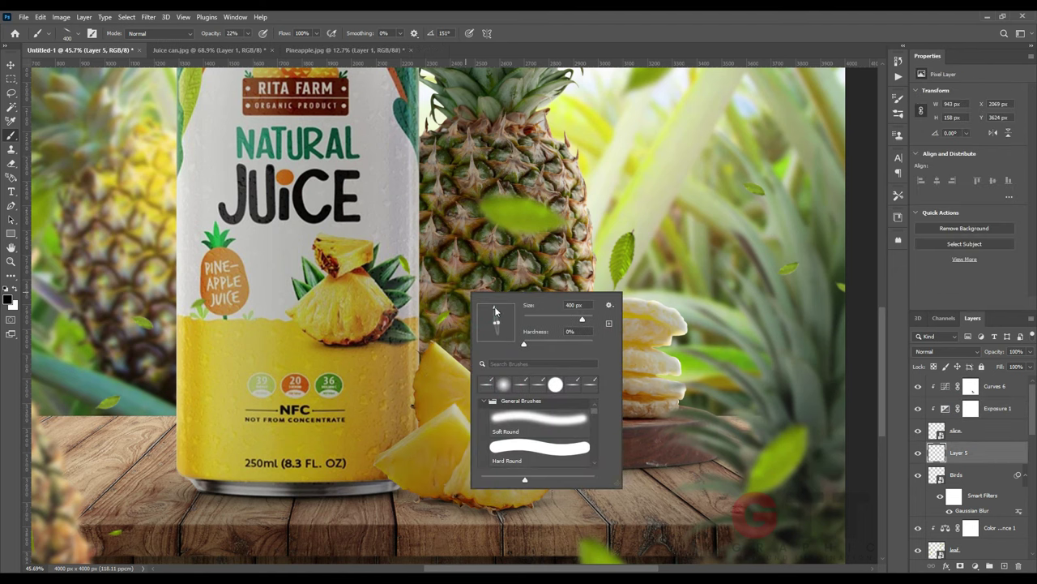
key("Escape")
scroll(460, 341, "up", 2)
scroll(381, 398, "down", 3)
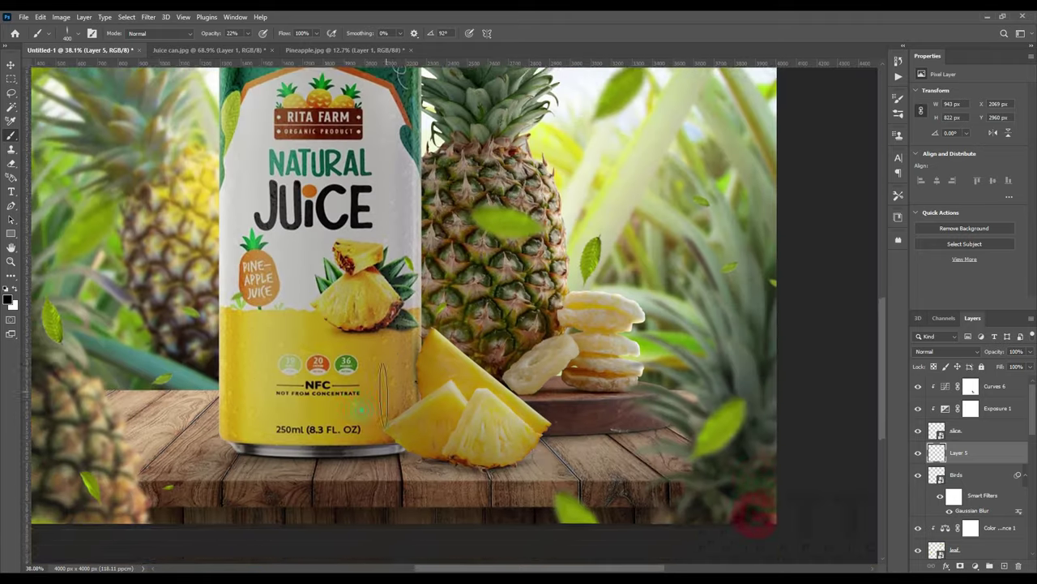
scroll(384, 397, "up", 3)
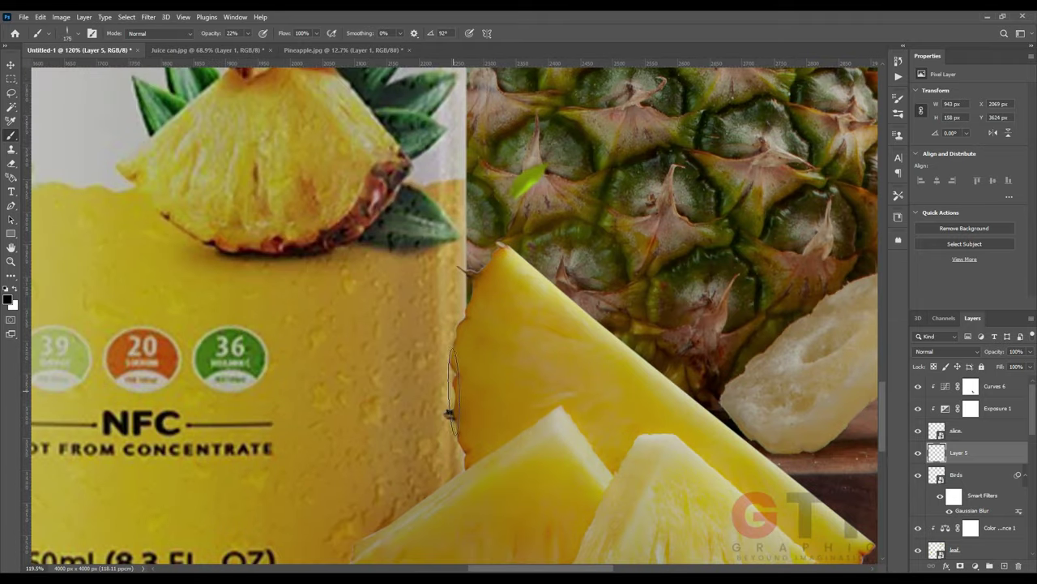
scroll(457, 400, "down", 3)
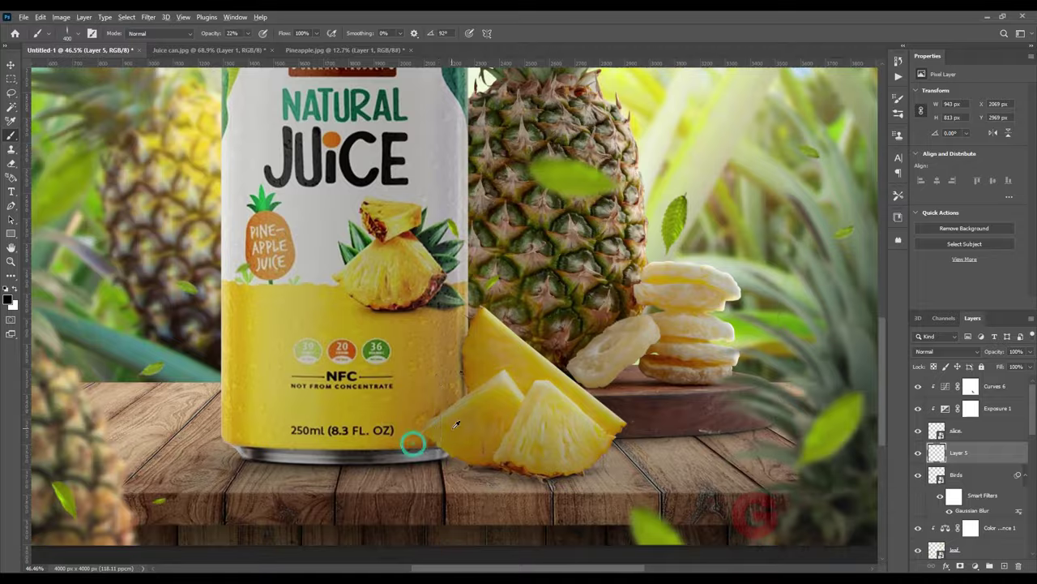
scroll(456, 400, "up", 2)
right_click(427, 429)
key("Escape")
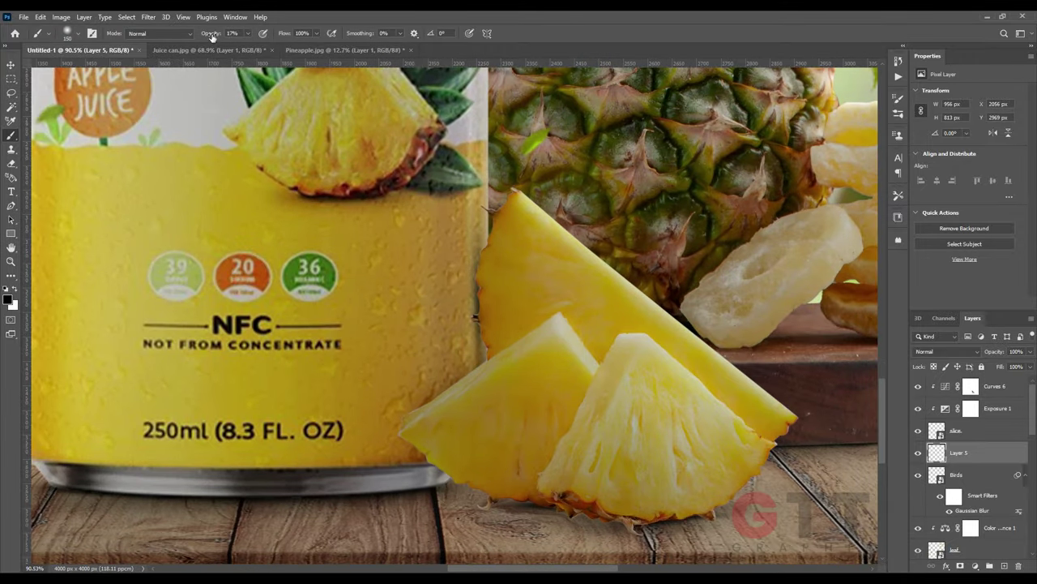
key("bracketright")
key("bracketright")
key("bracketright")
Step: Paint a faint shadow on Layer 5 where the slices meet the can's base
left_click_drag(416, 312, 486, 283)
scroll(518, 256, "down", 5)
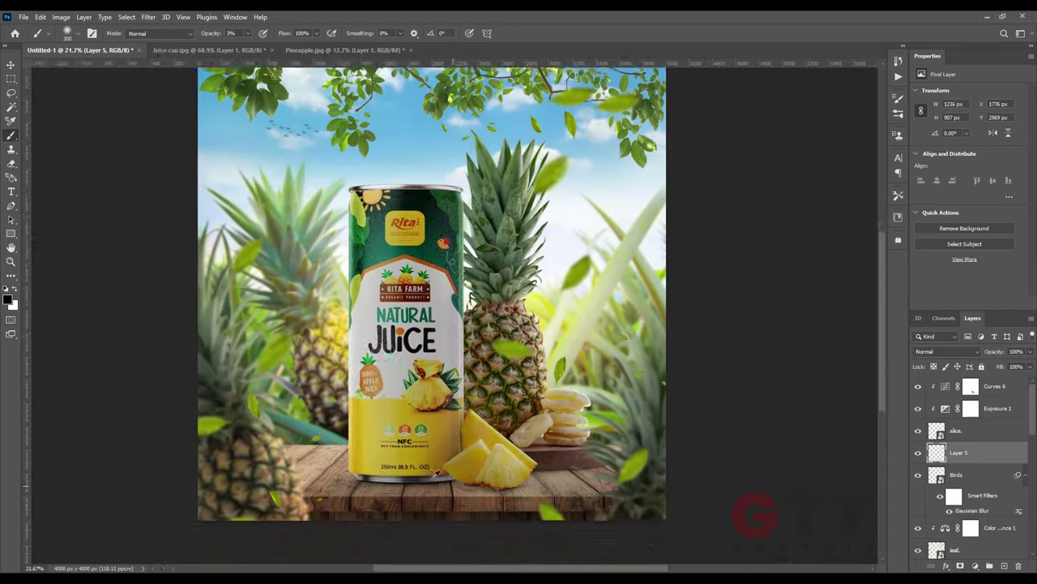
scroll(519, 255, "down", 2)
scroll(518, 256, "up", 2)
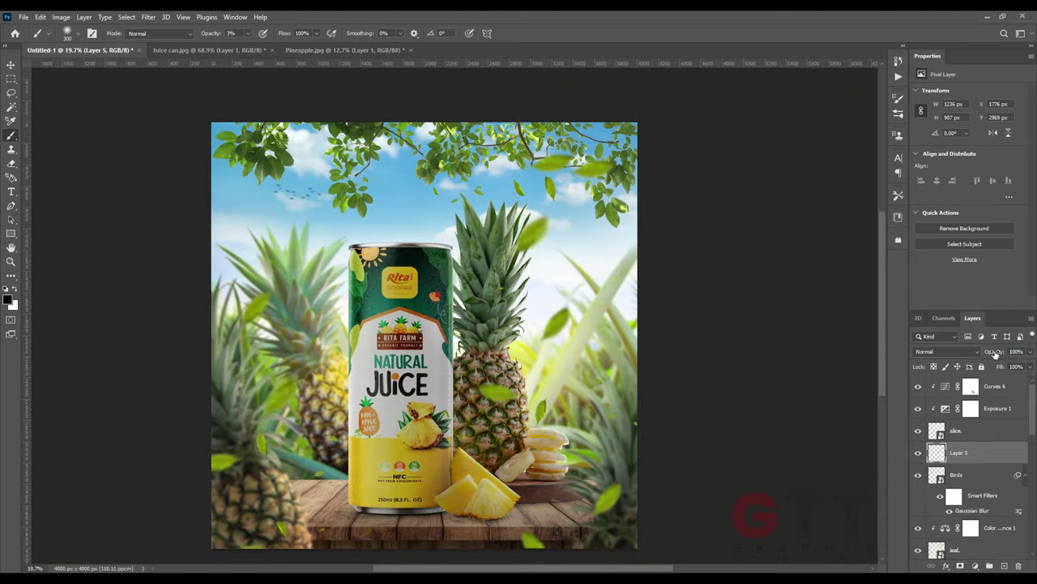
scroll(454, 502, "down", 1)
scroll(454, 503, "up", 2)
scroll(427, 375, "down", 2)
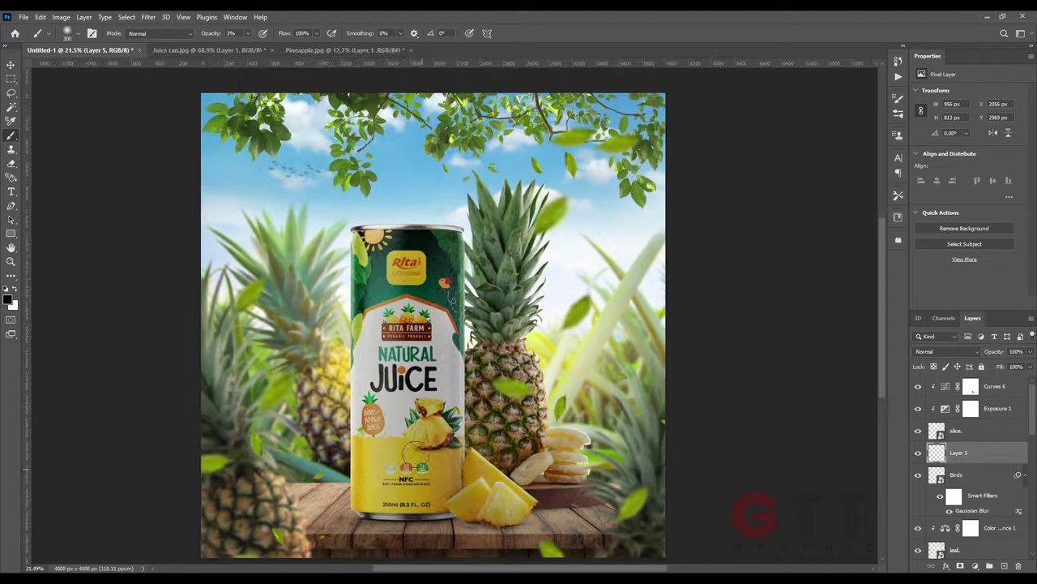
scroll(427, 375, "up", 1)
Step: Place butterfly.png, shrink it and move it right beside the pineapple
key("v")
scroll(384, 259, "up", 1)
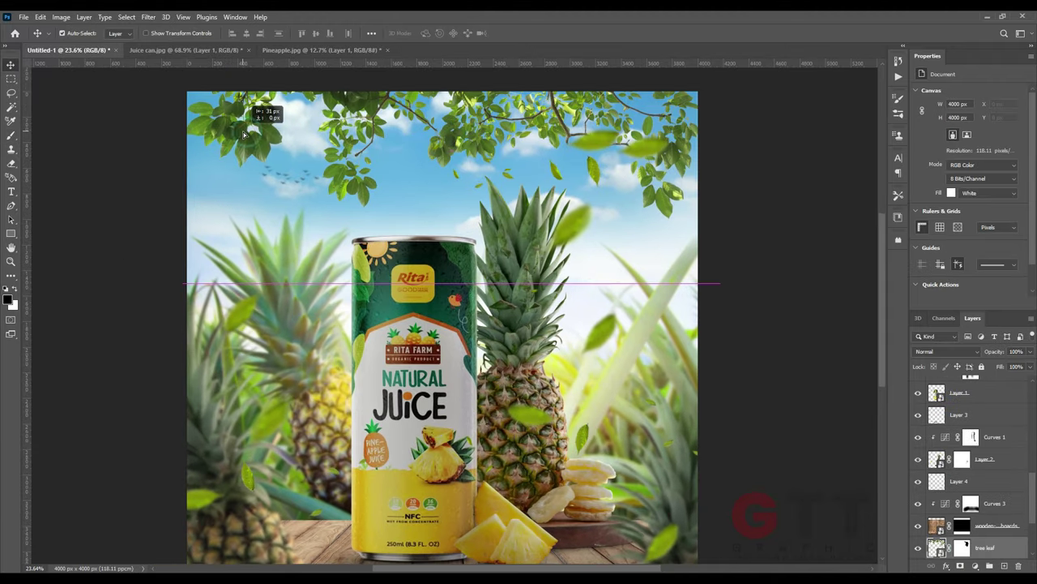
left_click(239, 145)
scroll(527, 400, "up", 1)
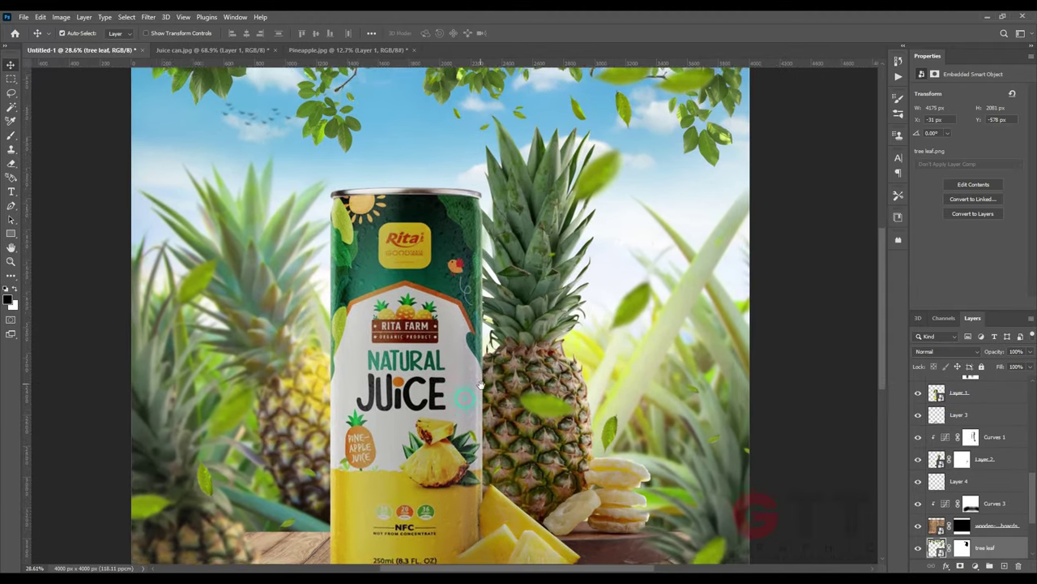
scroll(511, 385, "down", 2)
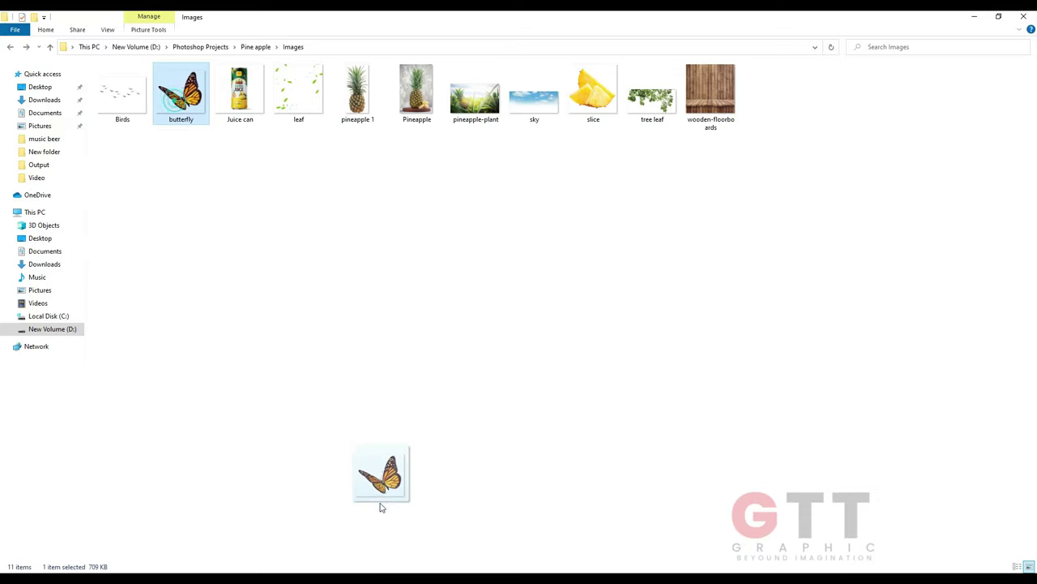
left_click_drag(382, 475, 432, 337)
left_click_drag(624, 194, 567, 316)
left_click_drag(487, 357, 628, 357)
key("Return")
Step: Apply a strong Gaussian Blur to the butterfly and duplicate it to the upper left
left_click(148, 17)
left_click(310, 195)
left_click_drag(89, 326, 112, 327)
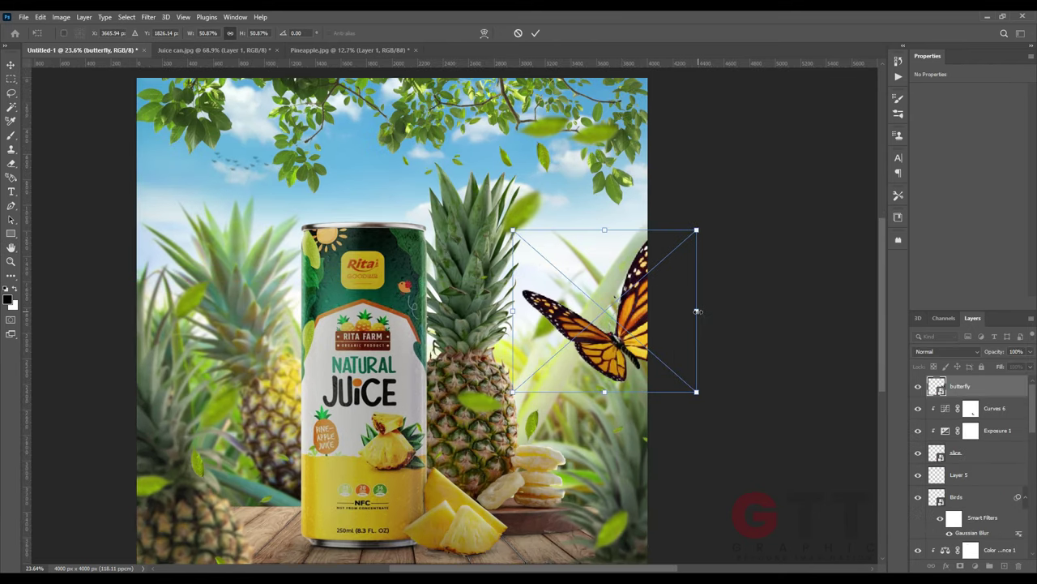
key("Return")
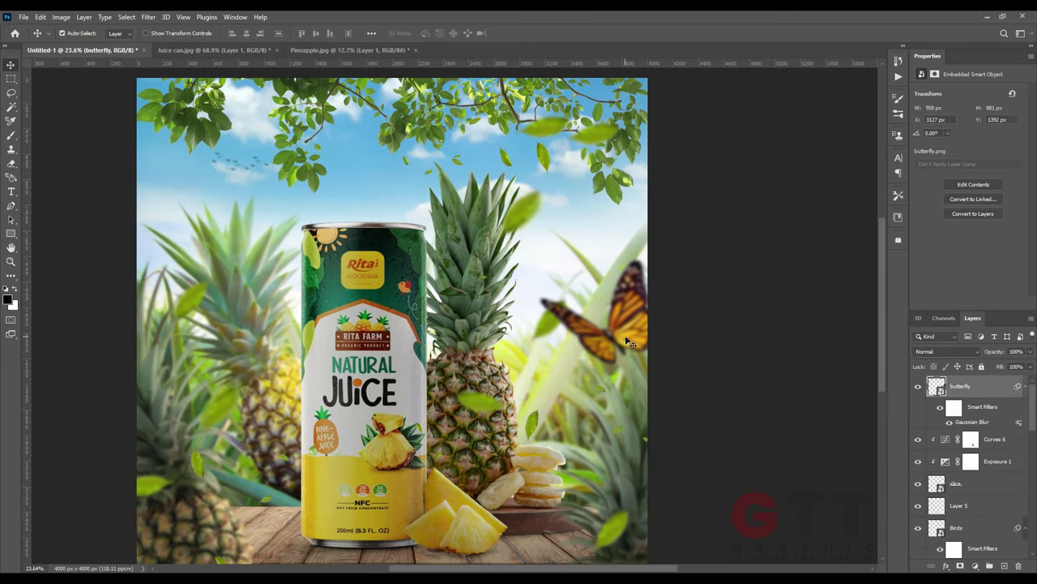
left_click_drag(583, 324, 322, 256)
right_click(322, 256)
key("Escape")
Step: Shrink the upper-left butterfly copy to a third and add a horizontally flipped copy upper right
key("ctrl+t")
mouse_move(356, 294)
left_mouse_down()
mouse_move(273, 249)
mouse_move(284, 225)
left_mouse_up()
key("Return")
left_click_drag(167, 192, 577, 225)
key("ctrl+t")
right_click(577, 225)
left_click(613, 424)
key("Return")
Step: Scale the flipped butterfly copy down to about half size
scroll(577, 235, "up", 3)
key("ctrl+t")
left_click_drag(604, 291, 574, 235)
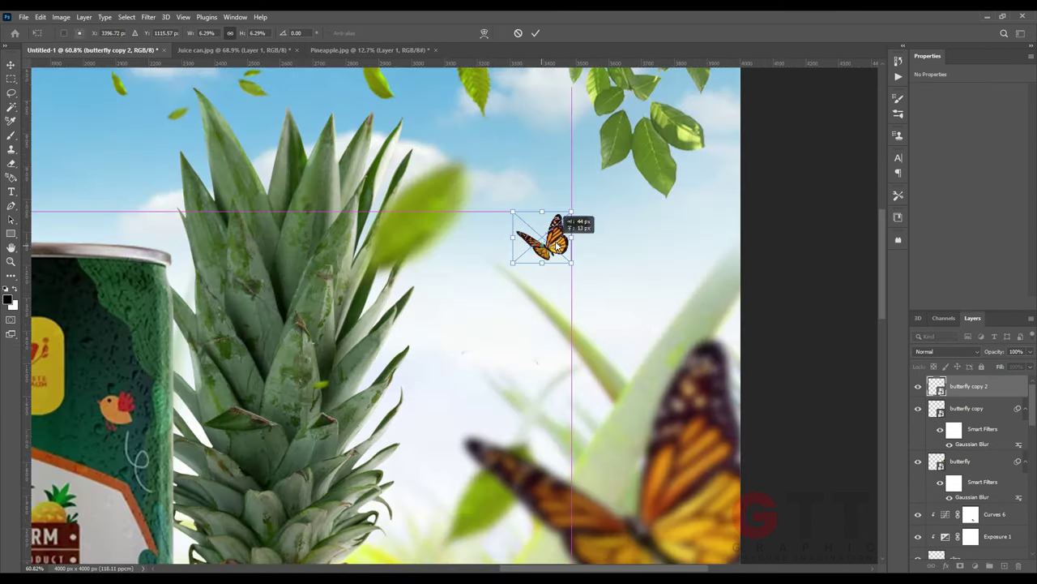
key("Return")
scroll(575, 243, "down", 3)
scroll(567, 359, "up", 5)
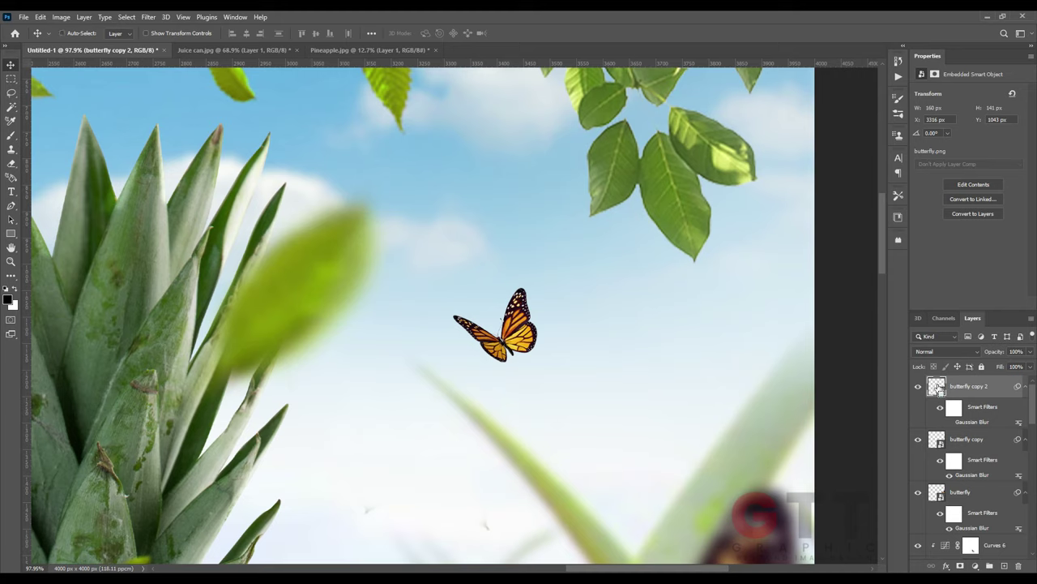
Step: Load the butterfly as a selection on a new layer and test a white paint stroke, then undo it
left_click(936, 386, "ctrl")
key("ctrl+shift+alt+n")
key("b")
scroll(556, 347, "up", 3)
scroll(552, 306, "up", 2)
key("0")
left_click_drag(540, 308, 544, 297)
key("ctrl+z")
key("ctrl+z")
Step: Try a Levels adjustment, reload the butterfly selection and add Layer 6 above butterfly copy 2
left_click(975, 565)
left_click(968, 417)
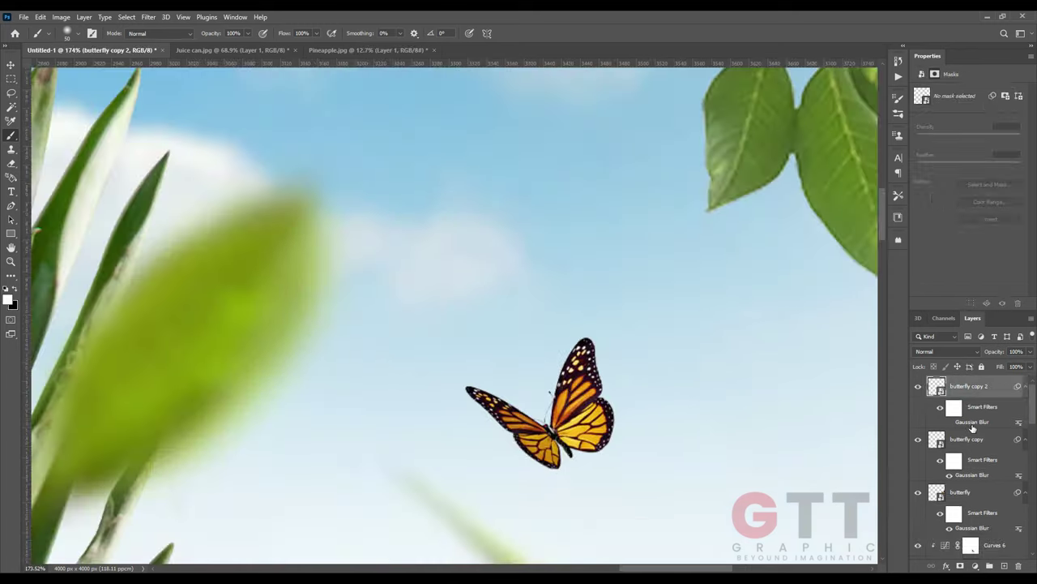
left_click(950, 423)
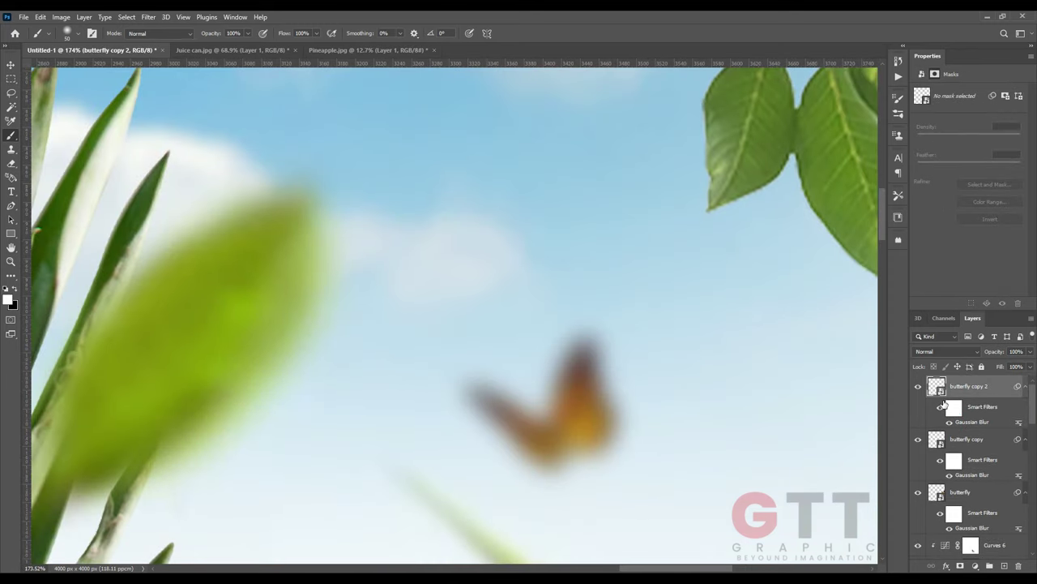
left_click(939, 390, "ctrl")
left_click(1005, 565)
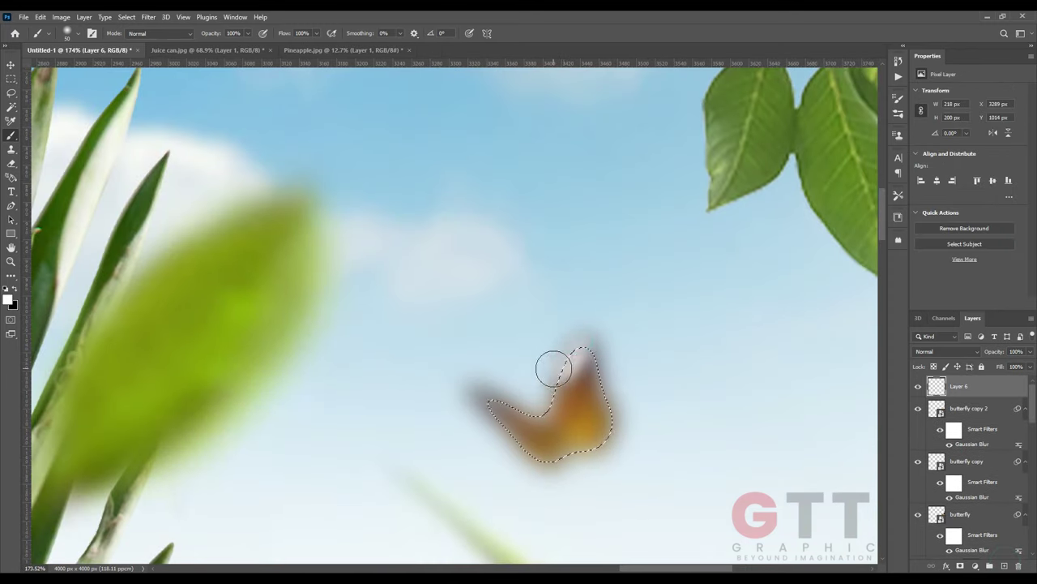
scroll(791, 397, "down", 5)
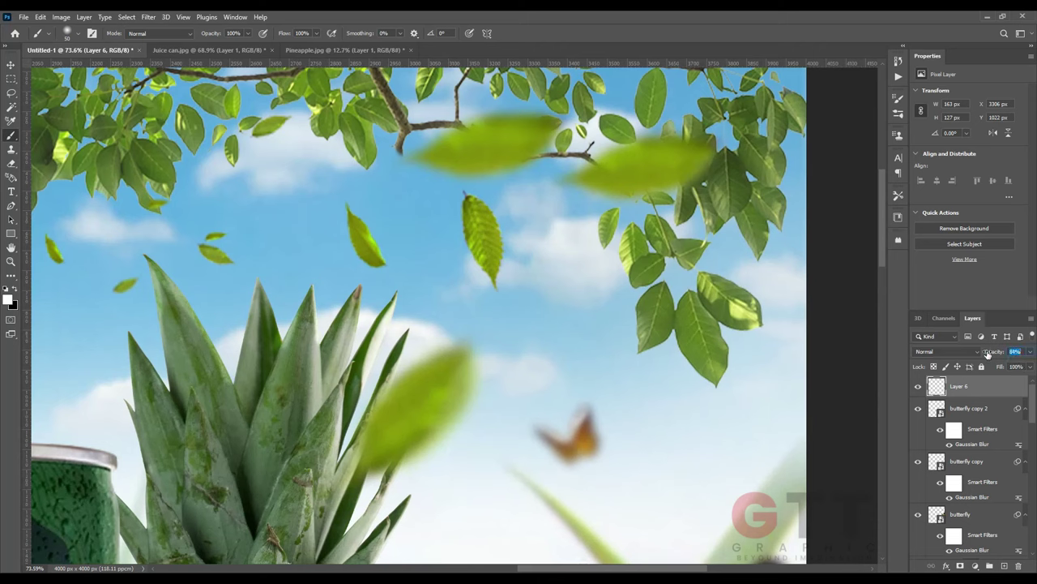
Step: Lower the small butterfly's Gaussian Blur radius and reposition it near the pineapple crown
double_click(971, 444)
left_click_drag(104, 322, 88, 327)
left_click(191, 179)
scroll(405, 324, "down", 5)
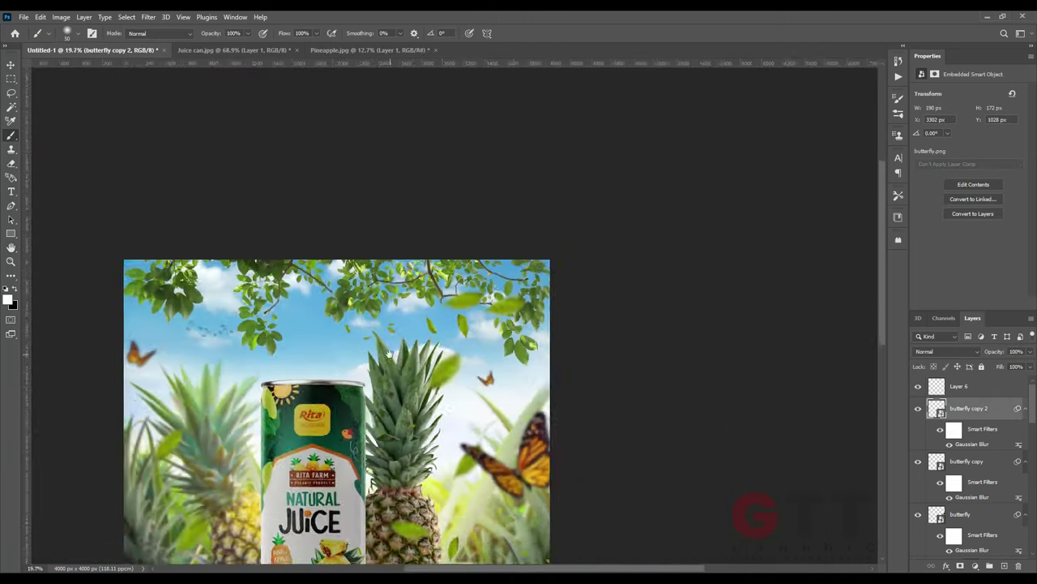
scroll(405, 324, "up", 2)
key("v")
left_click_drag(565, 336, 582, 346)
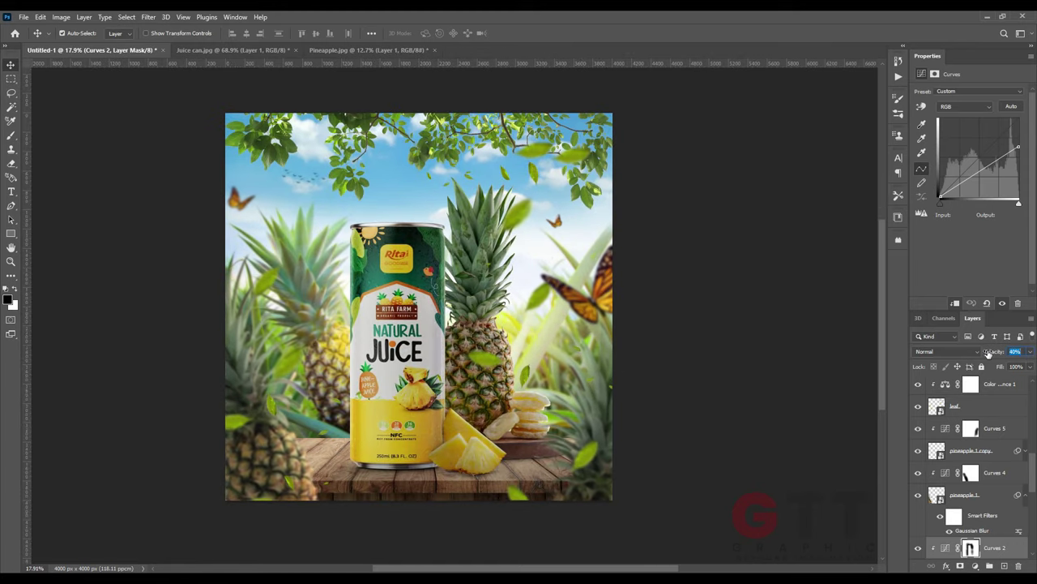
Step: Place the lens flare image over the juice can
left_click_drag(529, 379, 543, 394)
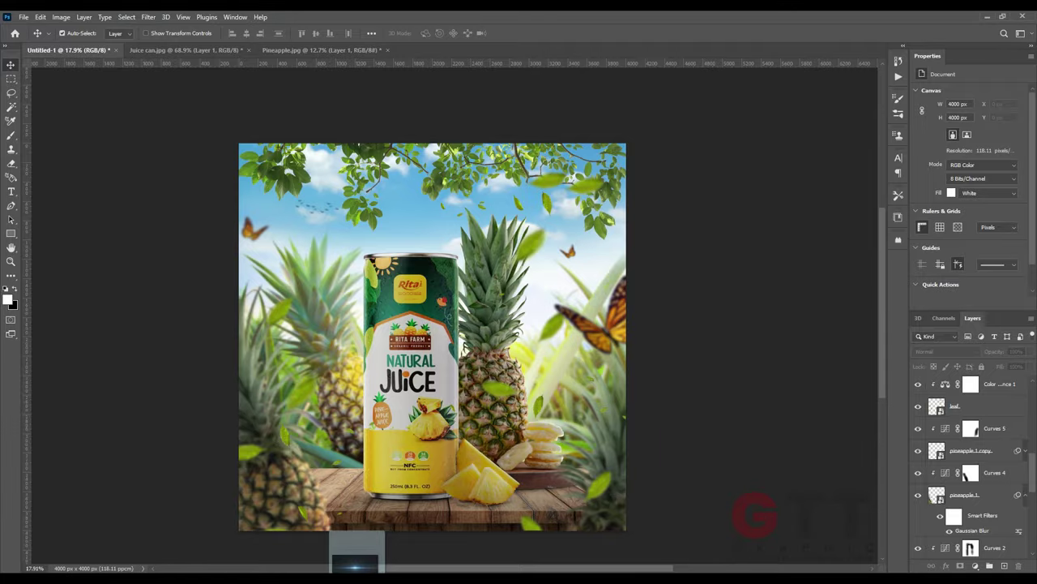
mouse_move(357, 561)
left_mouse_down()
mouse_move(390, 264)
mouse_move(409, 258)
left_mouse_up()
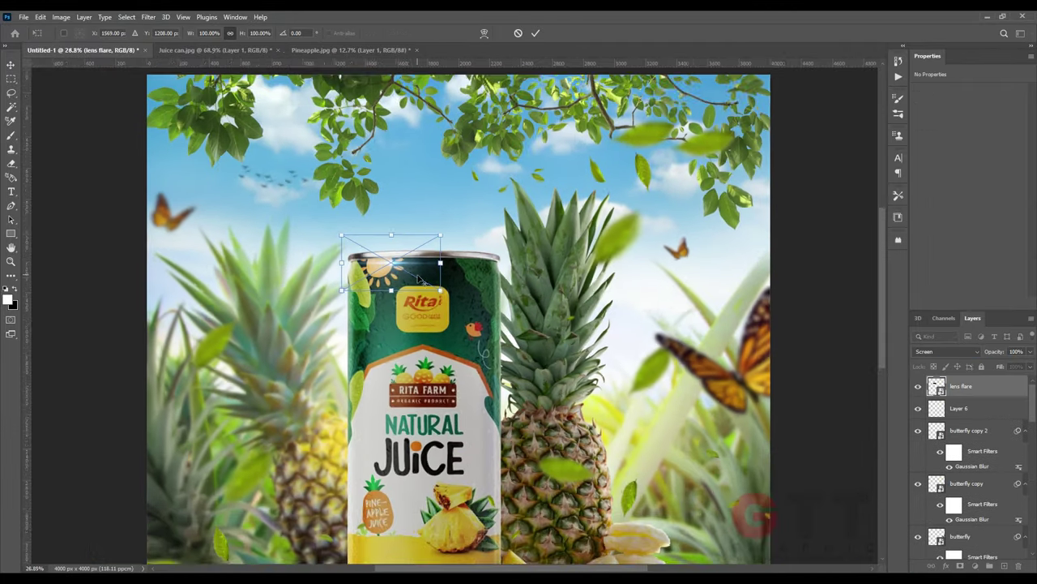
key("Return")
Step: Paint the Curves 1 mask with a soft brush to brighten the stacked pineapple slices
scroll(454, 324, "down", 2)
scroll(521, 444, "up", 5)
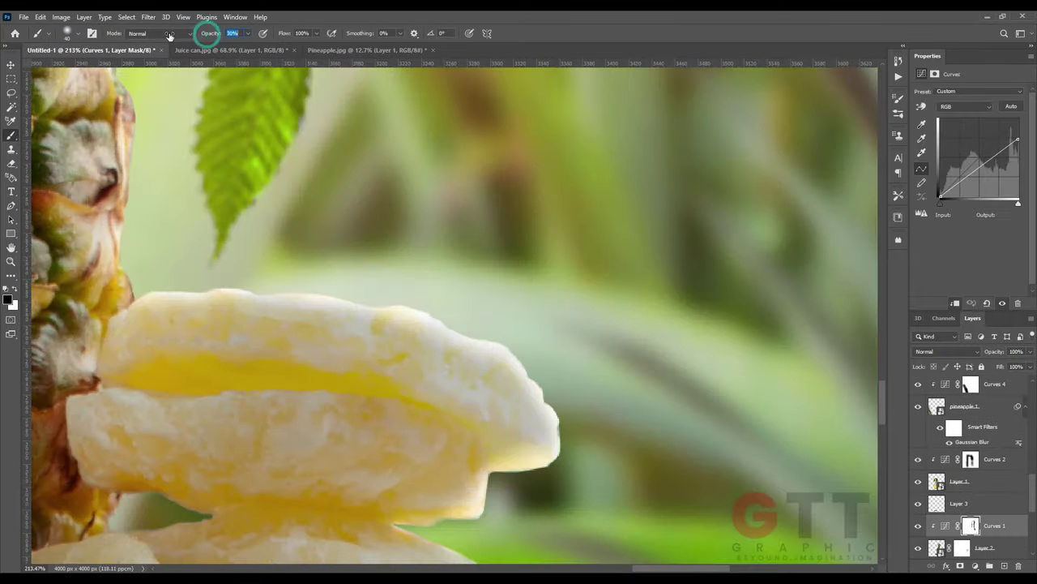
mouse_move(187, 288)
left_mouse_down()
mouse_move(378, 301)
mouse_move(544, 413)
left_mouse_up()
scroll(505, 341, "down", 2)
mouse_move(505, 340)
left_mouse_down()
mouse_move(448, 298)
mouse_move(463, 370)
mouse_move(515, 418)
left_mouse_up()
scroll(447, 297, "down", 1)
scroll(551, 340, "down", 1)
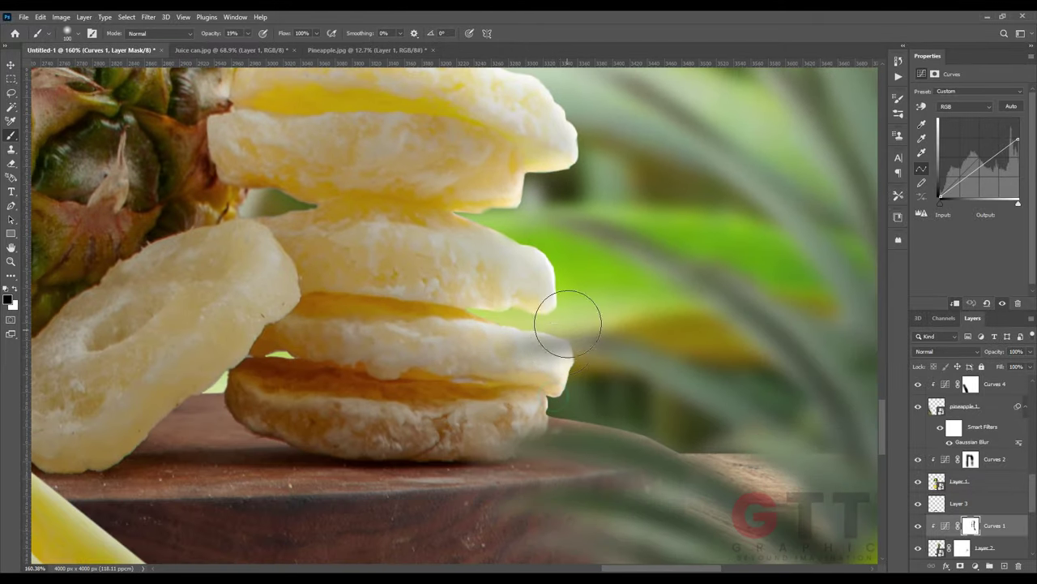
scroll(567, 319, "down", 3)
scroll(518, 378, "up", 3)
scroll(503, 317, "up", 2)
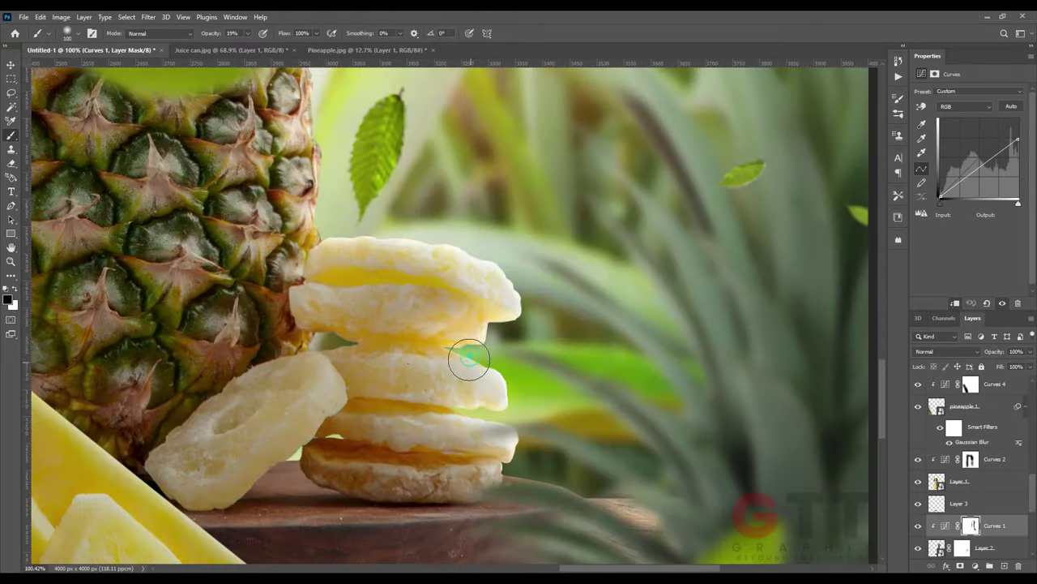
scroll(513, 277, "down", 5)
scroll(570, 398, "up", 1)
scroll(570, 398, "up", 1)
scroll(405, 407, "down", 2)
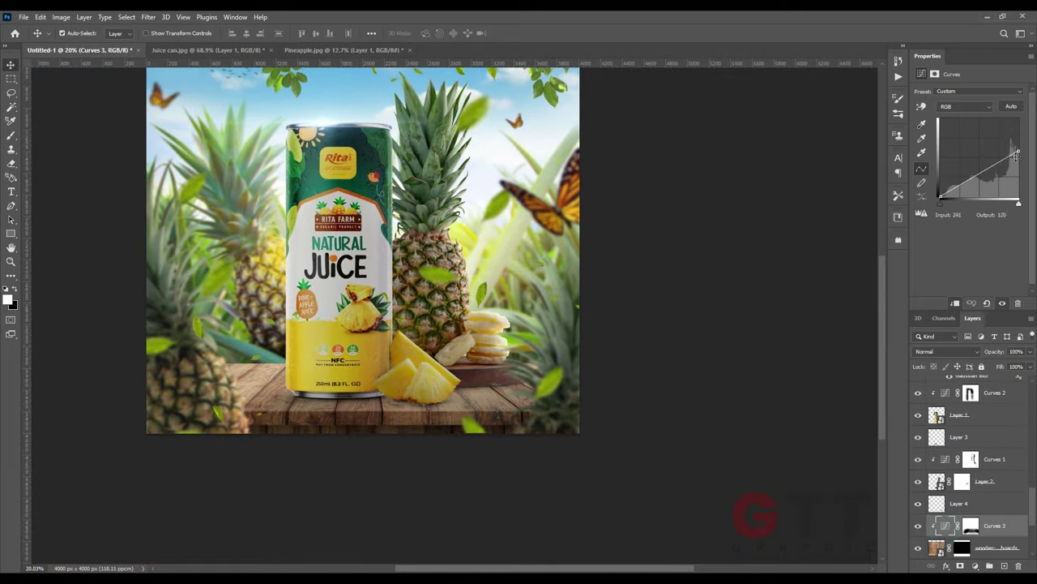
Step: Lower Hue/Saturation 1's saturation slightly, then bring up Camera Raw on the Pineapple YT image
scroll(597, 325, "down", 3)
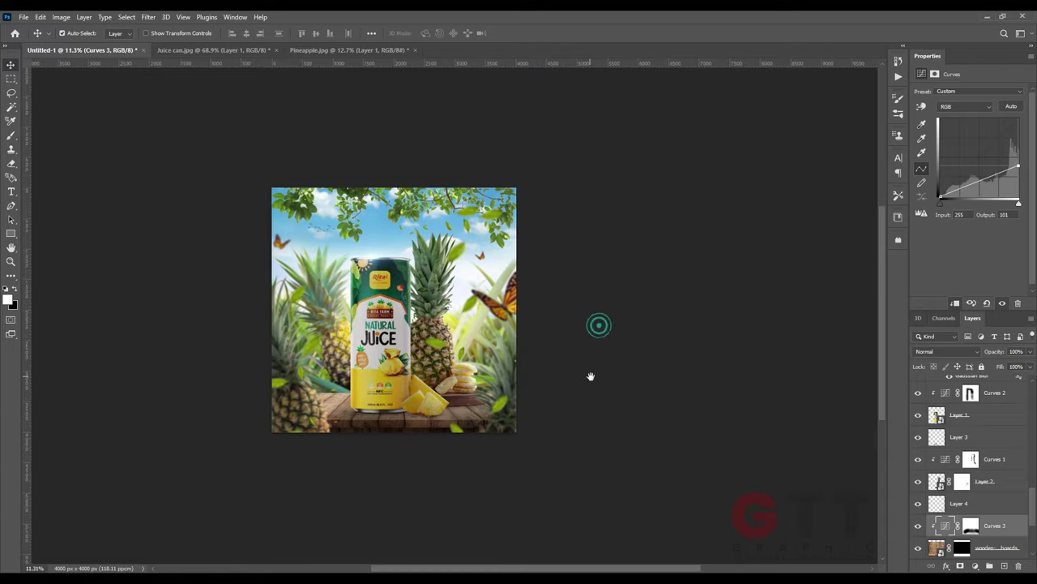
scroll(597, 324, "up", 2)
scroll(597, 324, "up", 1)
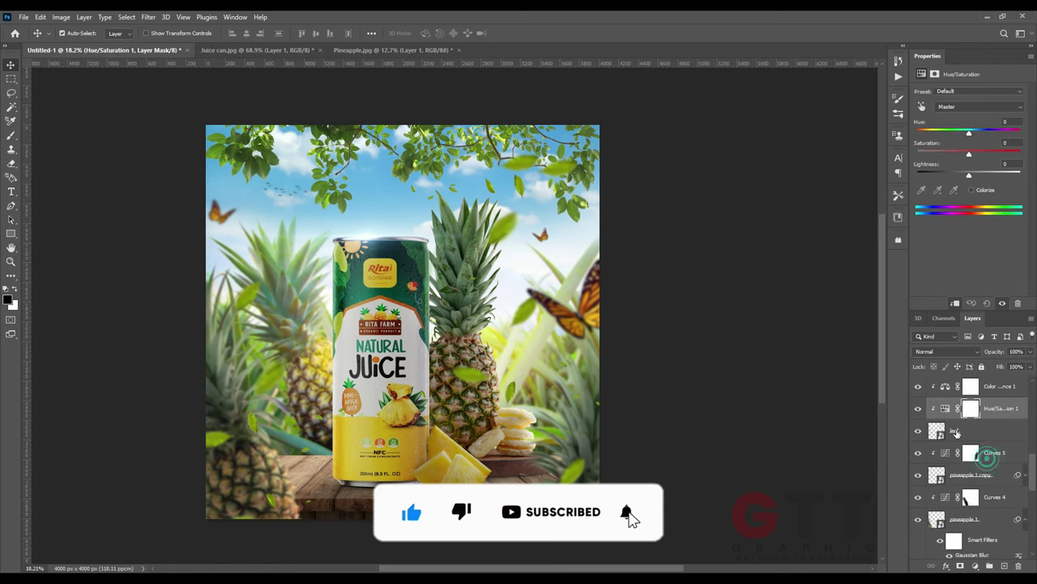
left_click(945, 407)
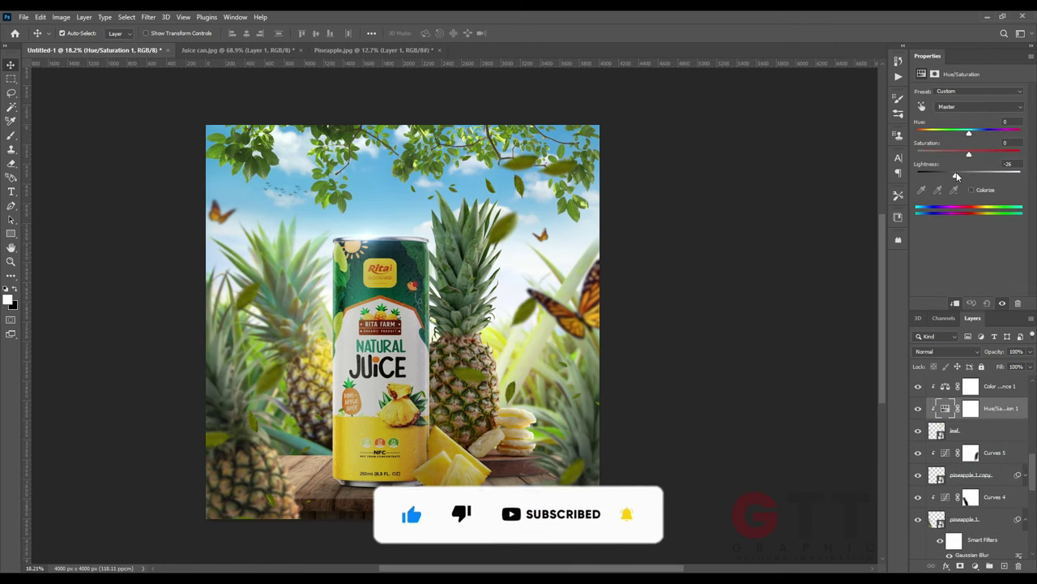
mouse_move(970, 154)
left_mouse_down()
mouse_move(953, 154)
mouse_move(972, 174)
mouse_move(963, 155)
left_mouse_up()
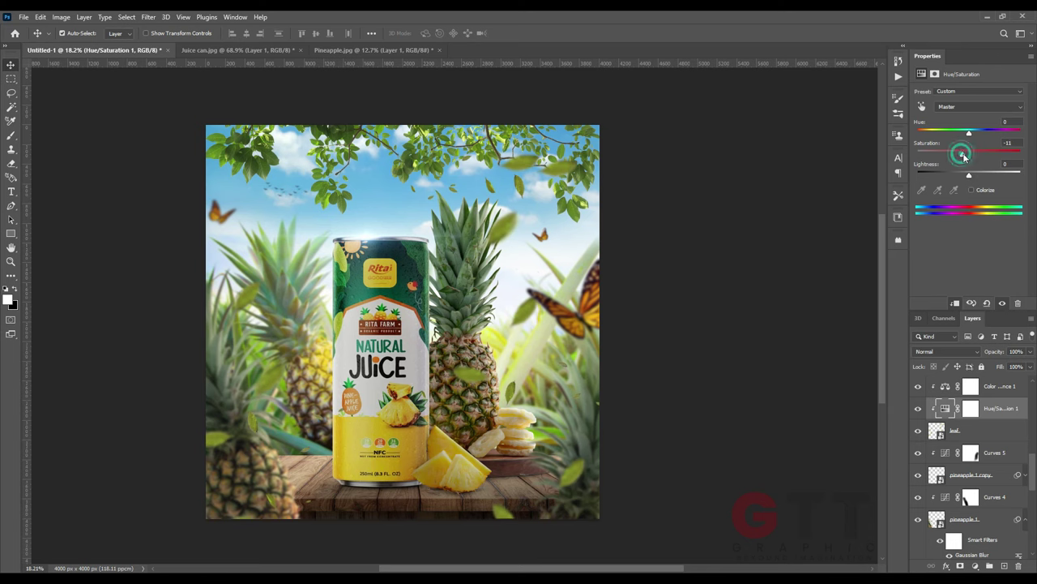
left_click(148, 17)
left_click(175, 103)
Step: Raise Contrast and set Shadows -12, Blacks -15, Clarity +29, Dehaze 0, Vibrance +39, Saturation -23
left_click_drag(862, 259, 878, 261)
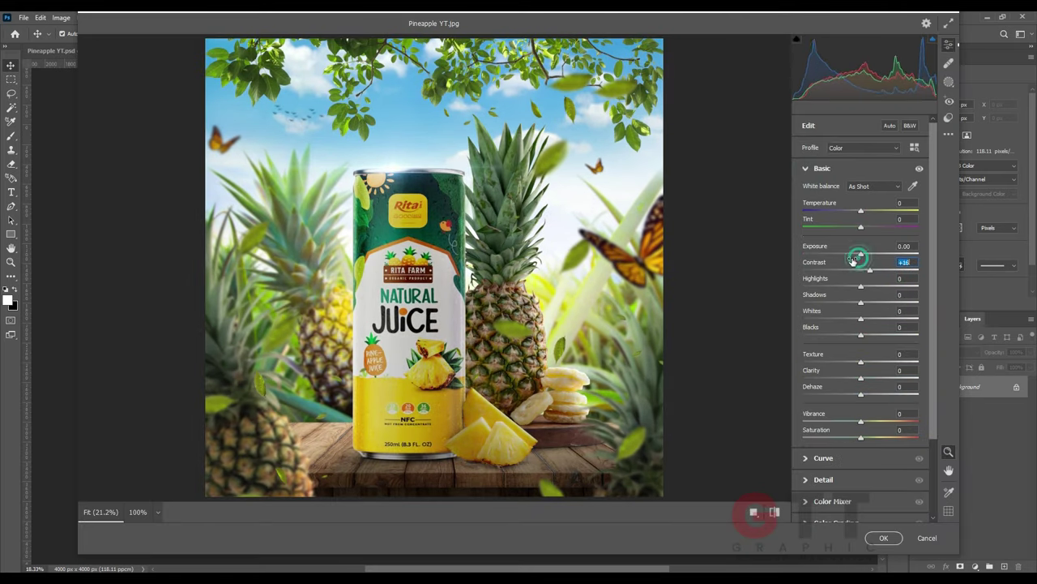
left_click_drag(866, 288, 838, 286)
scroll(851, 267, "down", 2)
mouse_move(861, 253)
left_mouse_down()
mouse_move(844, 244)
mouse_move(855, 244)
mouse_move(853, 273)
mouse_move(874, 280)
left_mouse_up()
scroll(861, 286, "down", 1)
double_click(866, 295)
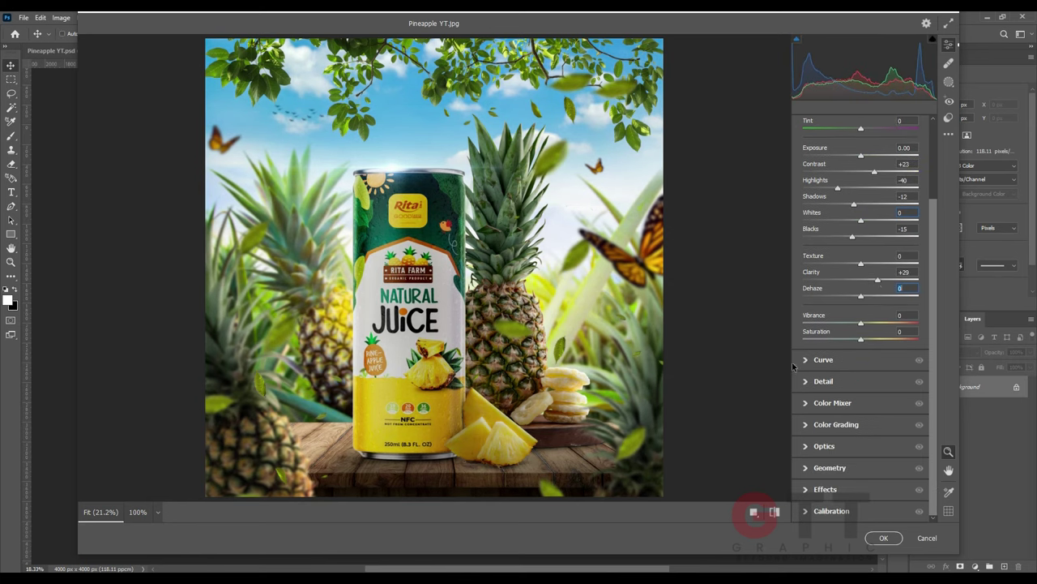
left_click_drag(863, 325, 883, 324)
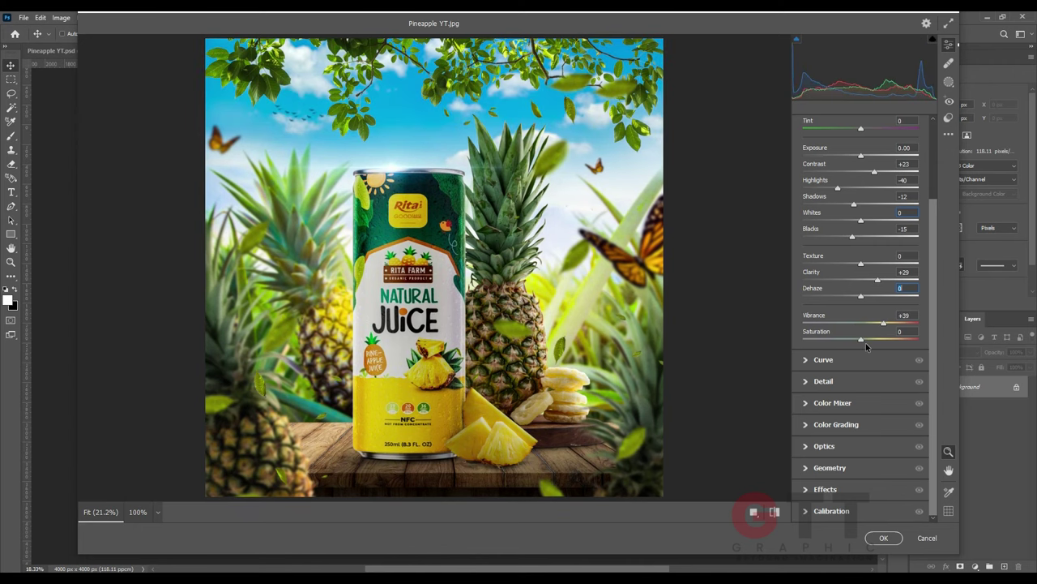
left_click(862, 341)
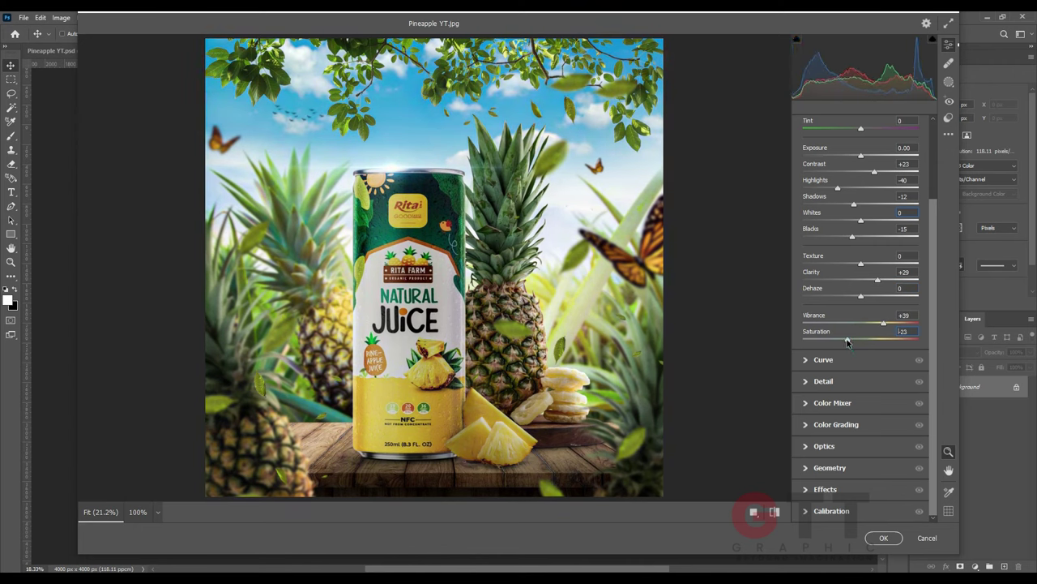
Step: Check the Curve, Color Grading and Optics panels, ending on the Color Mixer
left_click(807, 359)
left_click(806, 190)
left_click(807, 254)
left_click(806, 255)
left_click(807, 276)
left_click(806, 276)
left_click(806, 233)
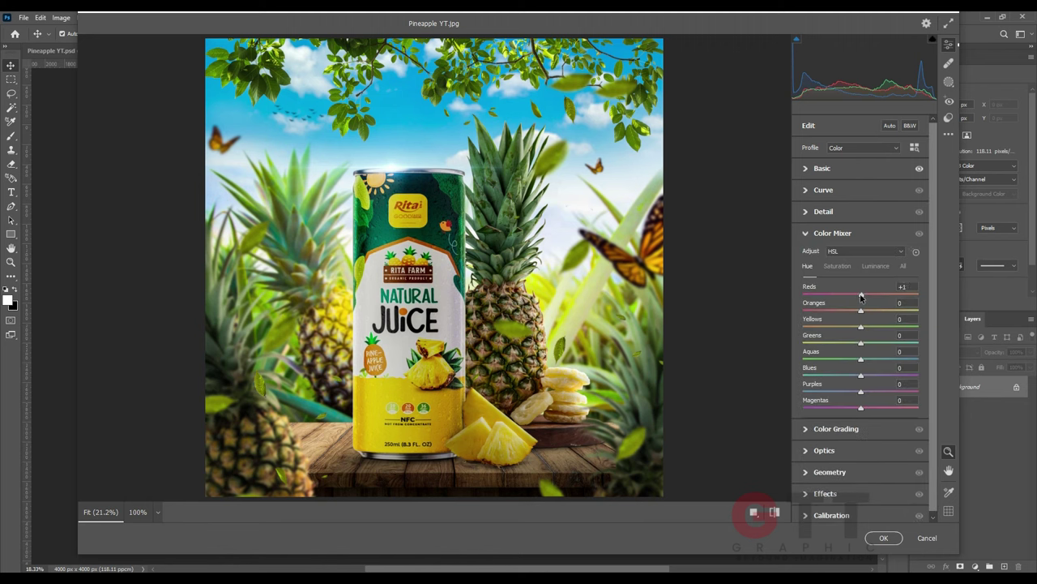